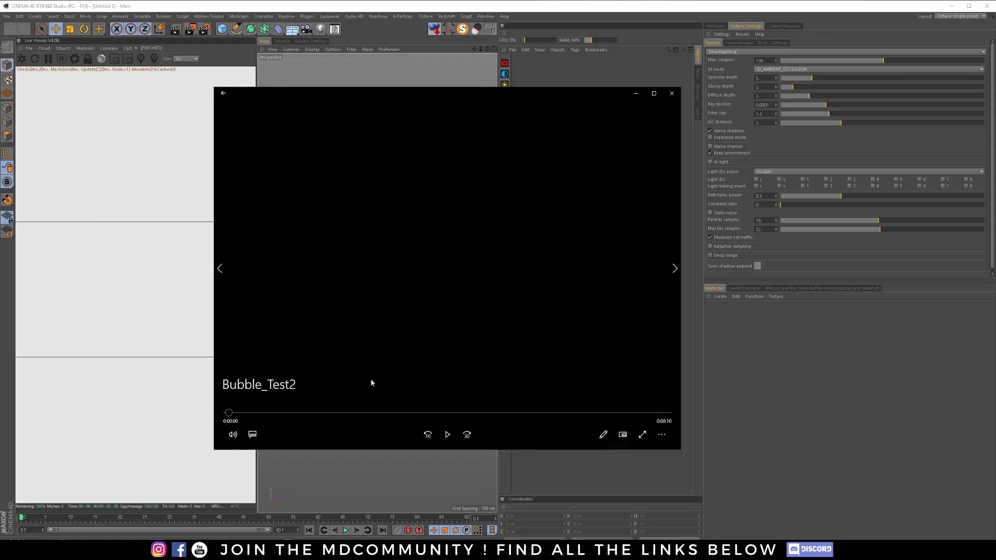
Play the Bubble_Test2 bubble preview in Movies & TV, then close the player
{"action": "left_click", "coordinate": [447, 434]}
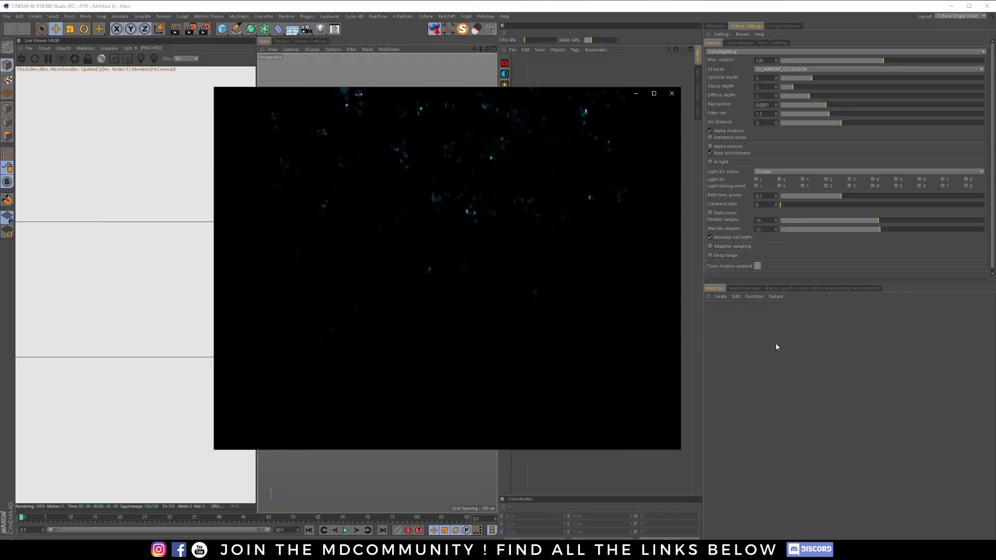
{"action": "left_click", "coordinate": [672, 93]}
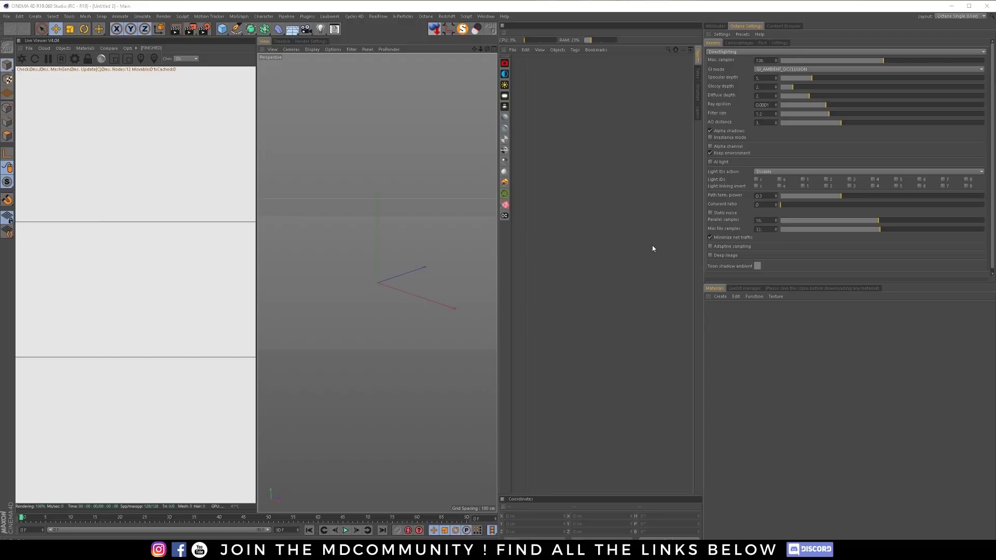
Add a Plane 1700 cm wide and 1000 cm high with 50 by 50 segments
{"action": "left_click_drag", "start_coordinate": [222, 29], "coordinate": [287, 54]}
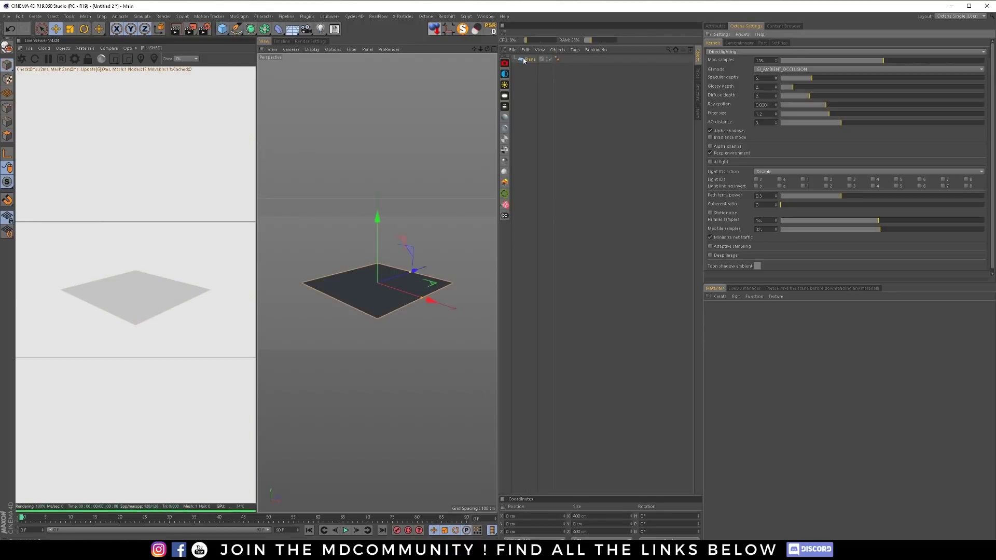
{"action": "left_click", "coordinate": [714, 26]}
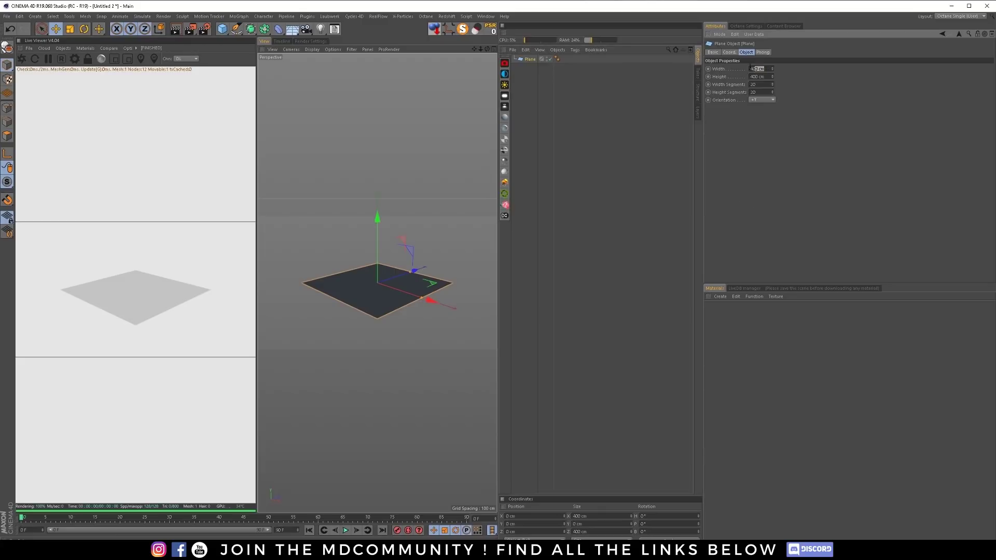
{"action": "left_click_drag", "start_coordinate": [750, 68], "coordinate": [732, 69]}
{"action": "key", "text": "Tab"}
{"action": "type", "text": "1000"}
{"action": "key", "text": "Tab"}
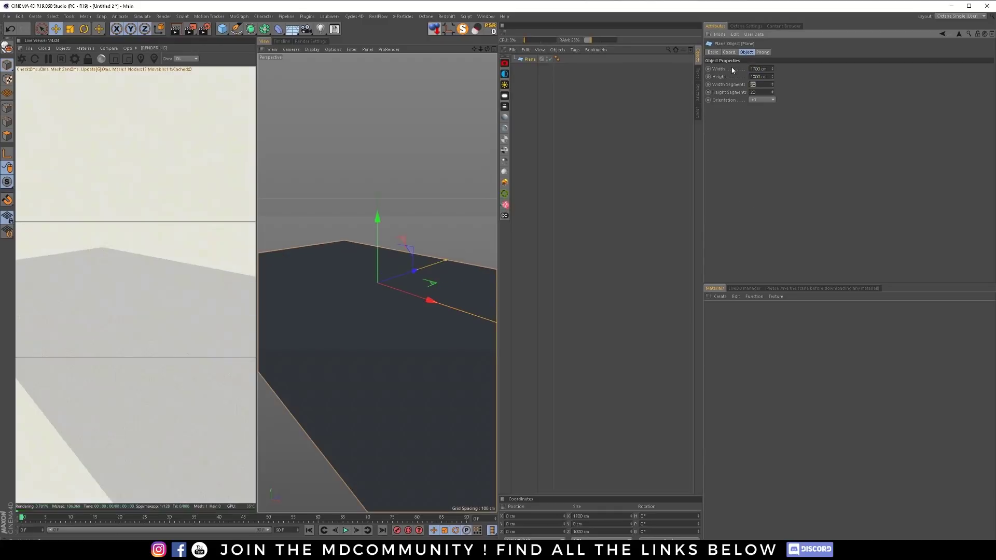
{"action": "type", "text": "50"}
{"action": "key", "text": "Tab"}
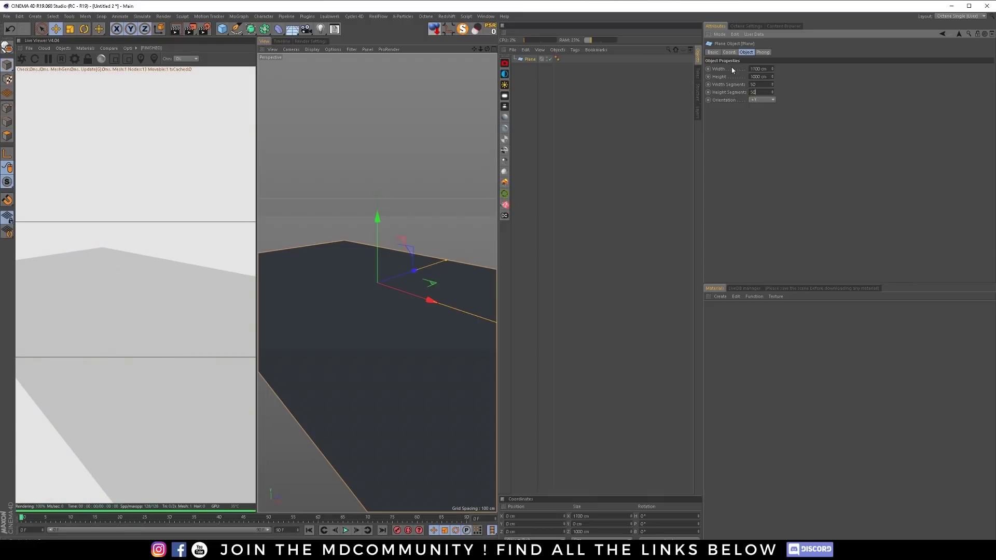
Switch the viewport to Gouraud Shading (Lines) to show the plane's grid
{"action": "left_click", "coordinate": [312, 49]}
{"action": "left_click", "coordinate": [321, 69]}
{"action": "mouse_move", "coordinate": [345, 247]}
{"action": "left_mouse_down", "text": "alt"}
{"action": "mouse_move", "coordinate": [385, 308]}
{"action": "mouse_move", "coordinate": [398, 303]}
{"action": "mouse_move", "coordinate": [375, 288]}
{"action": "left_mouse_up", "text": "alt"}
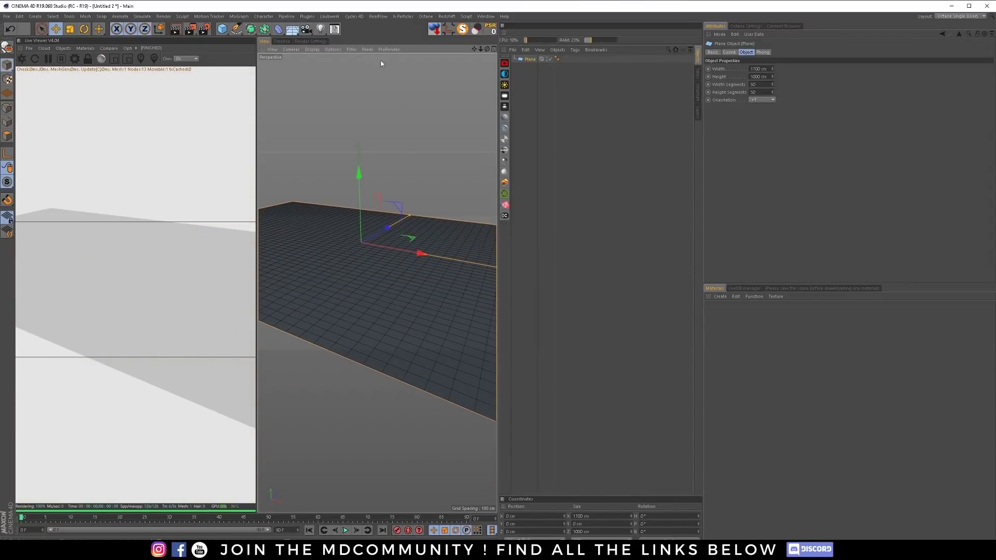
Add a Displacer under the plane driven by a Displaced Turbulence Noise shader
{"action": "left_click", "coordinate": [278, 28]}
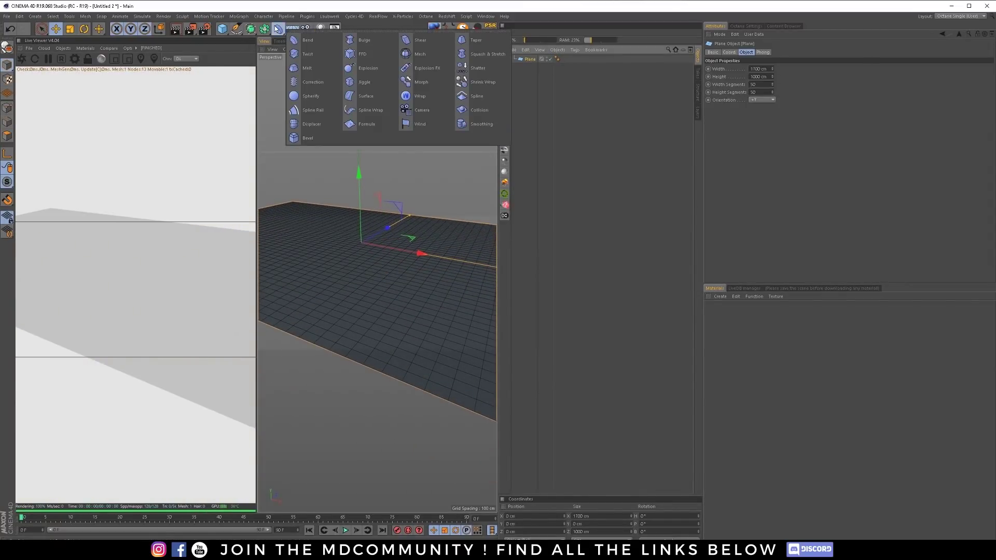
{"action": "left_click", "coordinate": [317, 125]}
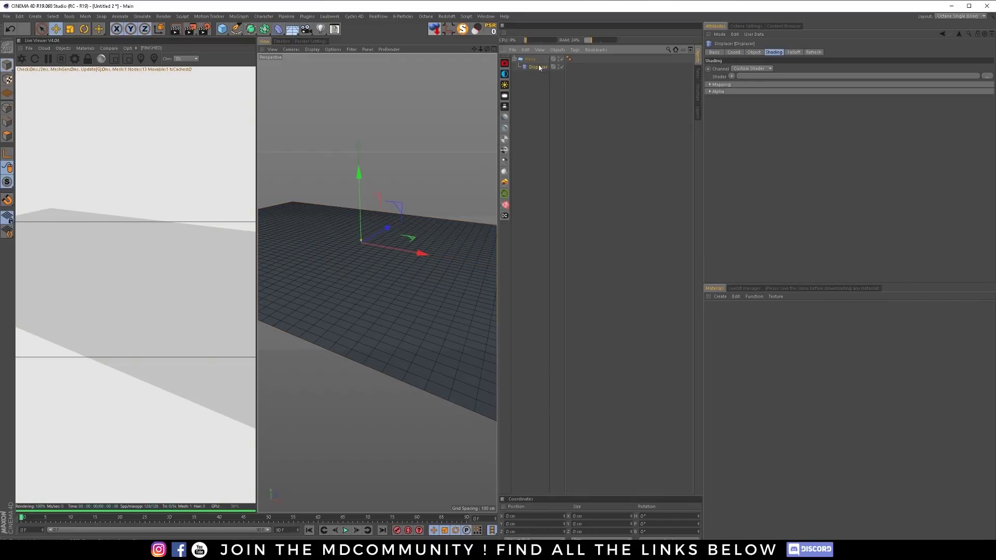
{"action": "left_click", "coordinate": [731, 76]}
{"action": "left_click", "coordinate": [754, 156]}
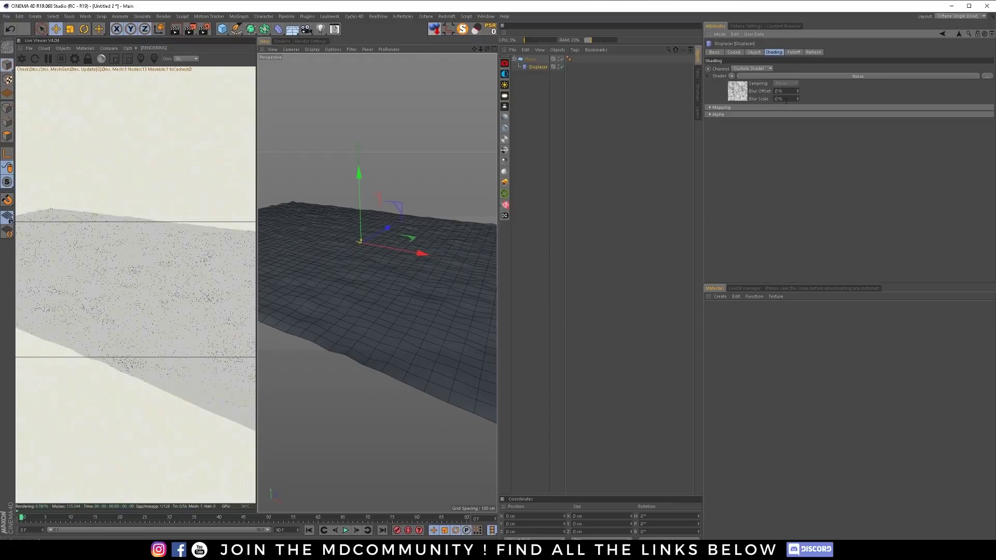
{"action": "left_click", "coordinate": [766, 77]}
{"action": "left_click", "coordinate": [770, 138]}
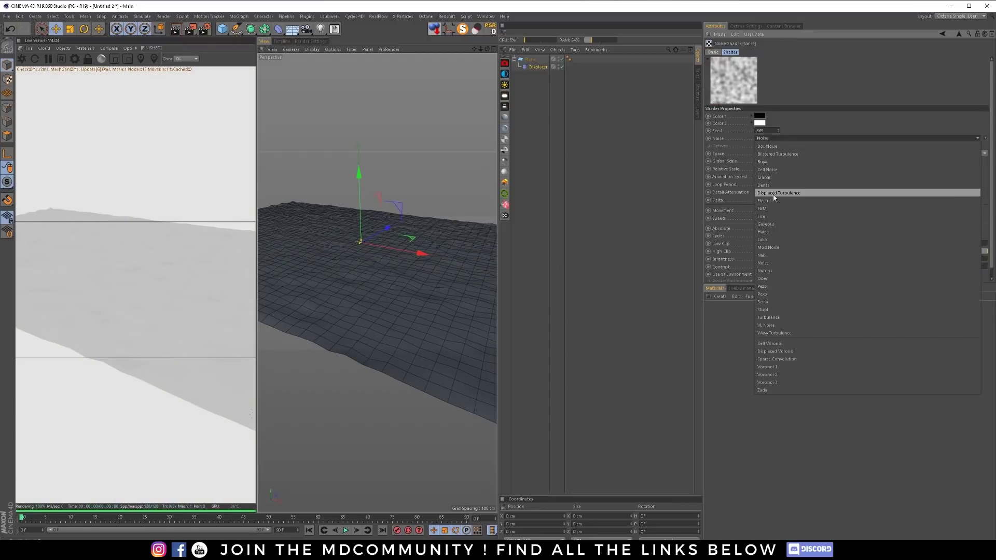
{"action": "left_click", "coordinate": [812, 193]}
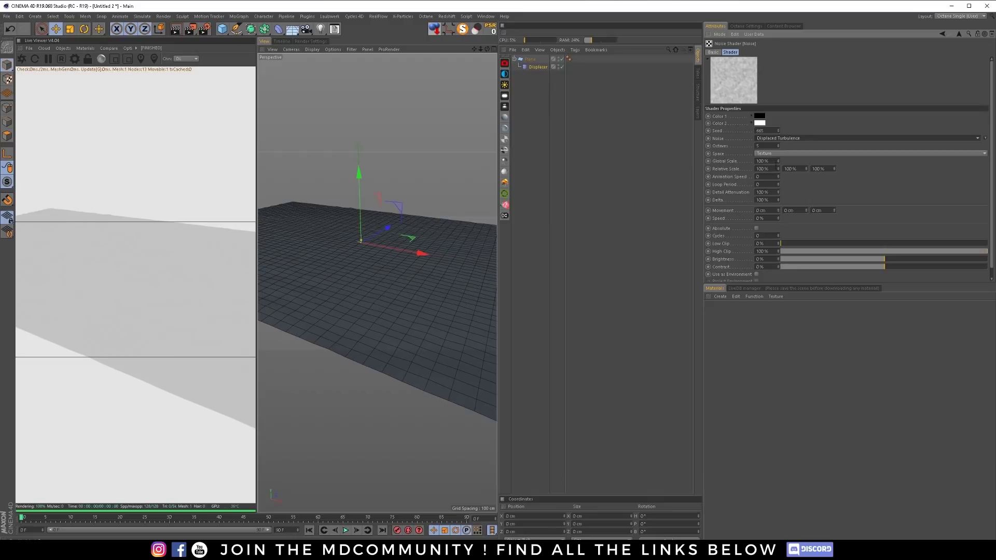
Set the displacement noise to 150% Global Scale and 50% Contrast
{"action": "left_click", "coordinate": [761, 161]}
{"action": "type", "text": "150"}
{"action": "key", "text": "Return"}
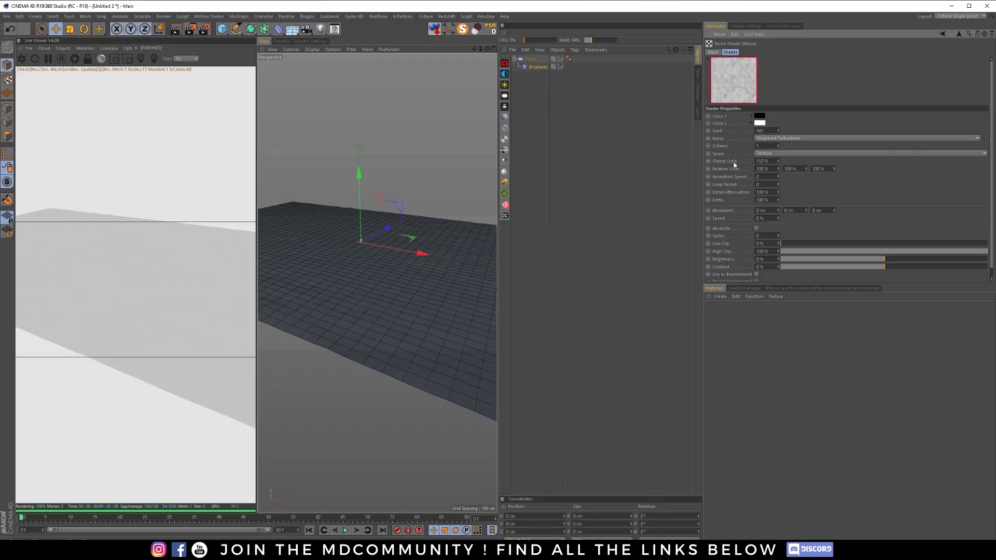
{"action": "left_click", "coordinate": [760, 267]}
{"action": "type", "text": "50"}
{"action": "key", "text": "Return"}
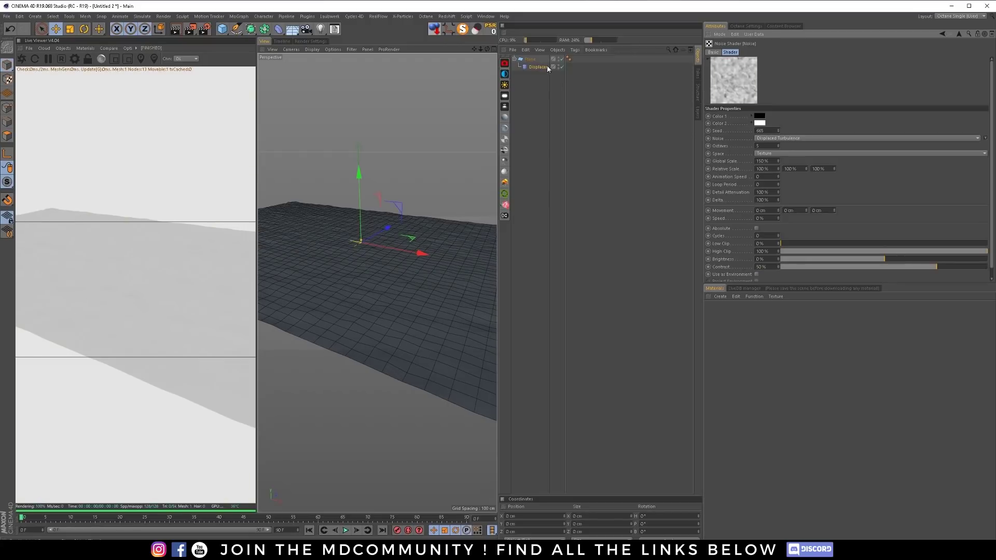
Give the Displacer a 35 cm height and the noise an Animation Speed of 0.01
{"action": "left_click", "coordinate": [540, 66]}
{"action": "left_click", "coordinate": [754, 53]}
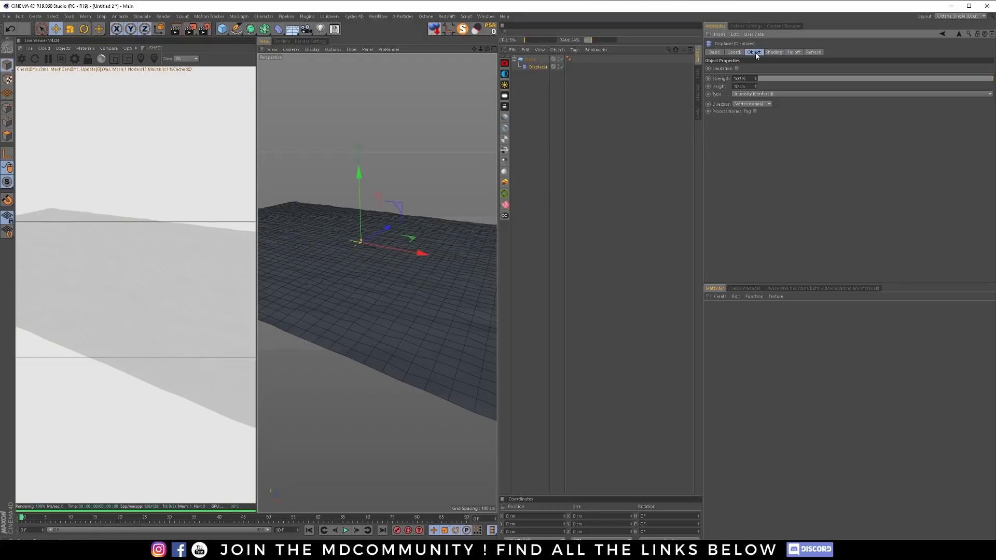
{"action": "double_click", "coordinate": [741, 86]}
{"action": "type", "text": "35"}
{"action": "key", "text": "Return"}
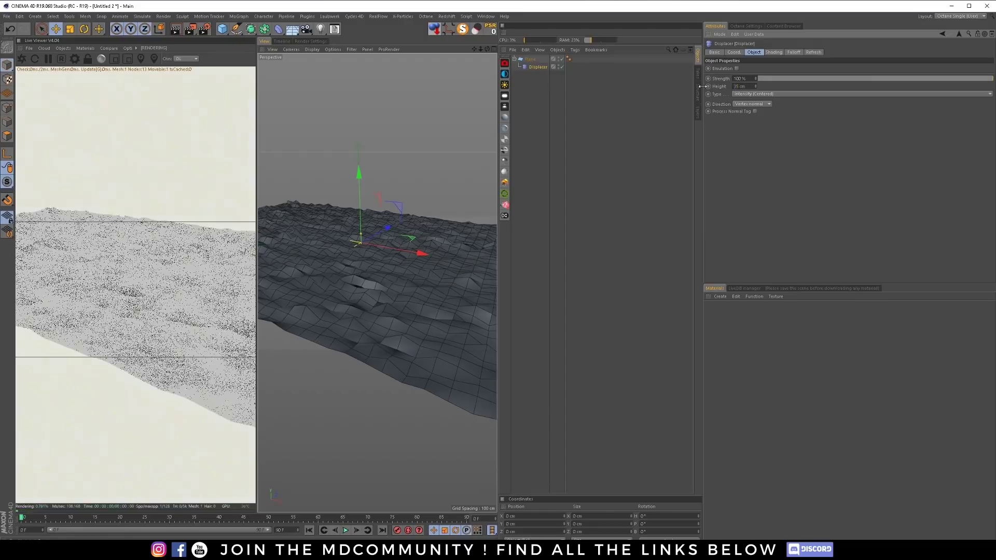
{"action": "left_click", "coordinate": [773, 52]}
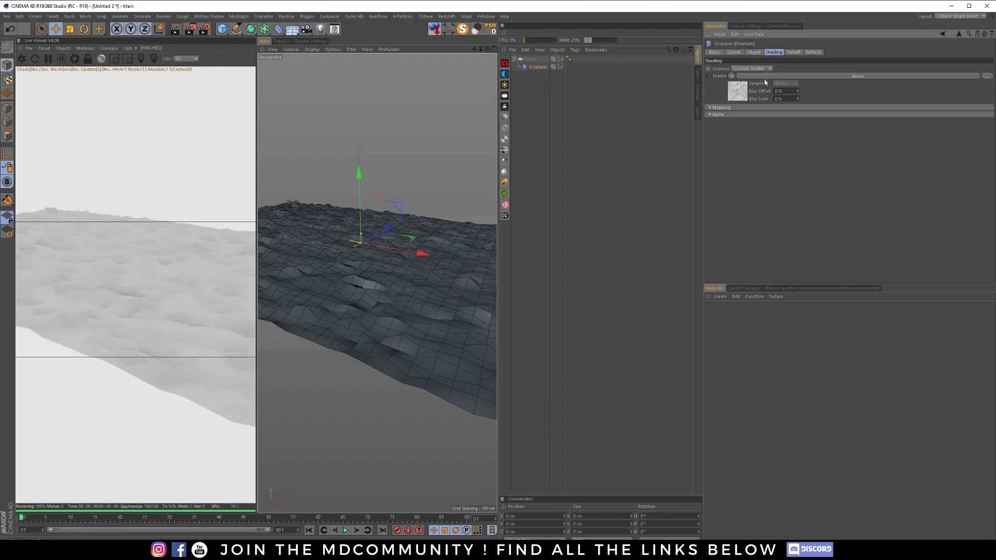
{"action": "left_click", "coordinate": [764, 78]}
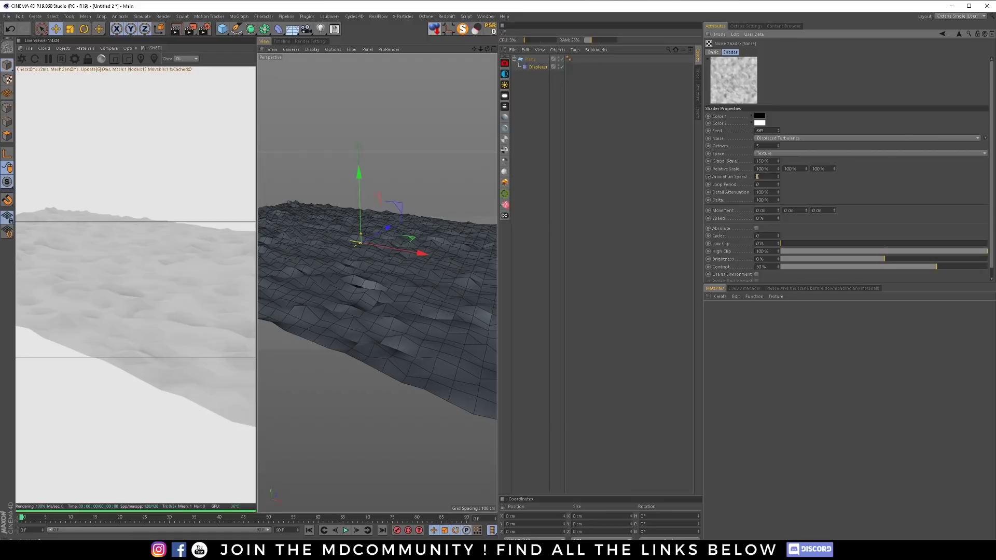
{"action": "type", "text": ".01"}
{"action": "key", "text": "Tab"}
Extend the animation's end frame to 600 and widen the preview range to match
{"action": "left_click", "coordinate": [280, 530]}
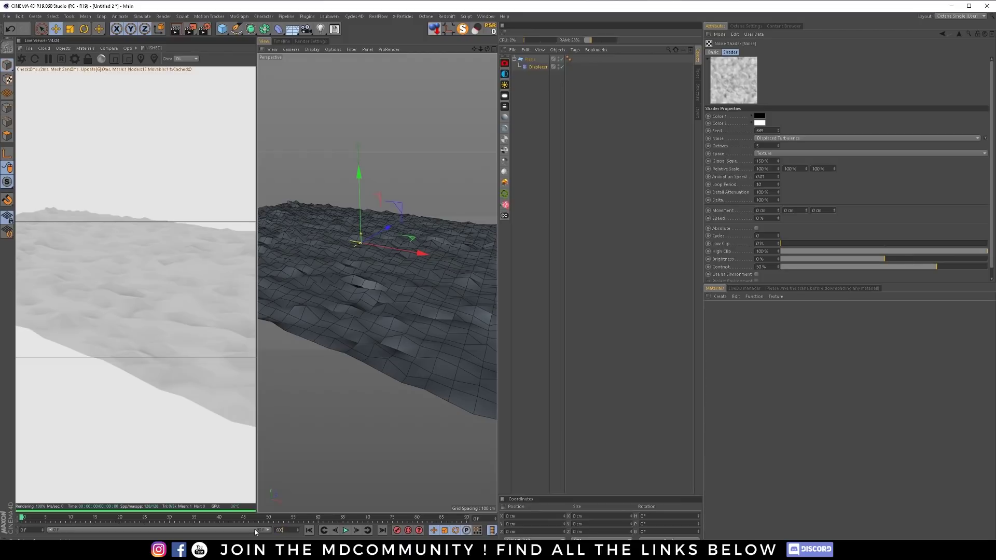
{"action": "type", "text": "600"}
{"action": "key", "text": "Return"}
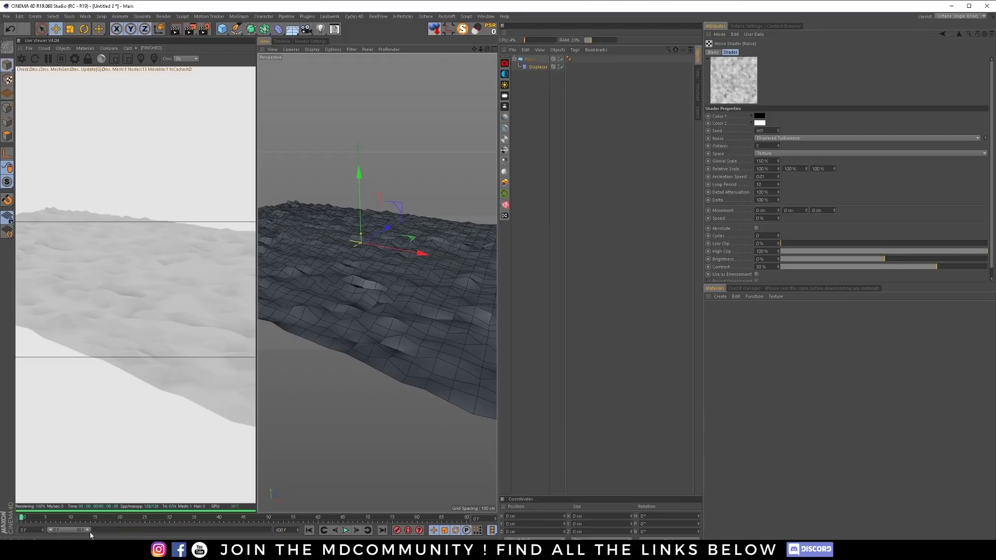
{"action": "mouse_move", "coordinate": [57, 529]}
{"action": "left_mouse_down"}
{"action": "mouse_move", "coordinate": [262, 529]}
{"action": "mouse_move", "coordinate": [60, 530]}
{"action": "left_mouse_up"}
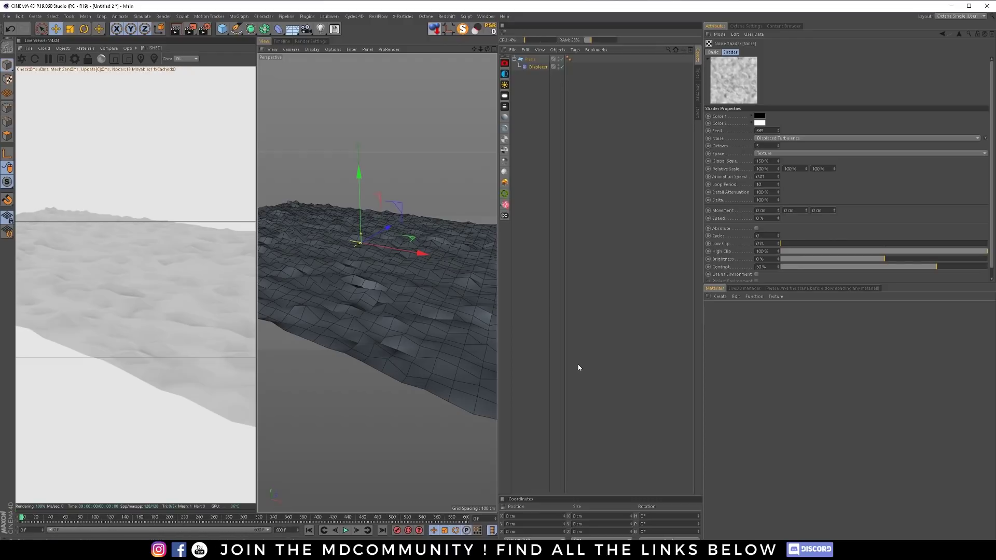
Preview the ripple animation with the Live Viewer paused
{"action": "left_click", "coordinate": [345, 531]}
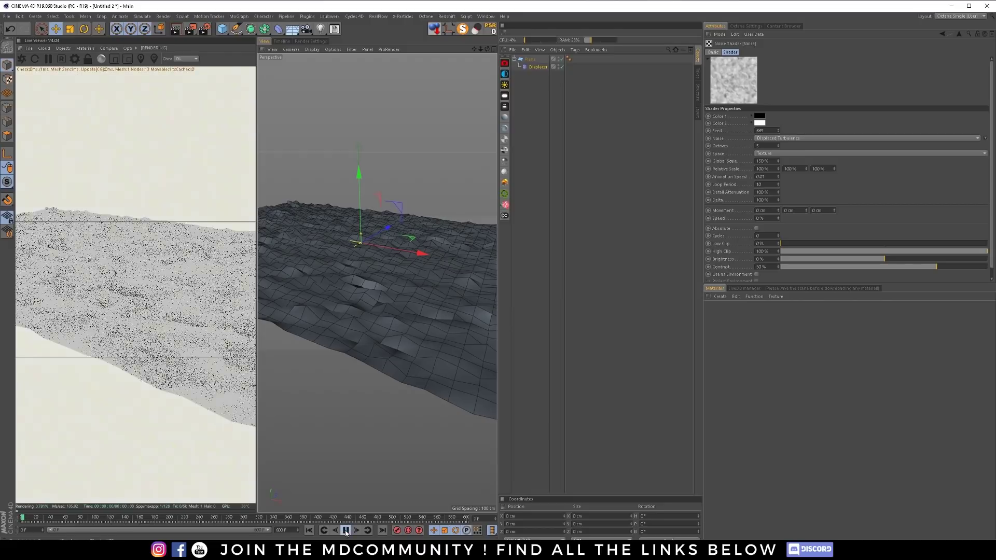
{"action": "left_click", "coordinate": [346, 530]}
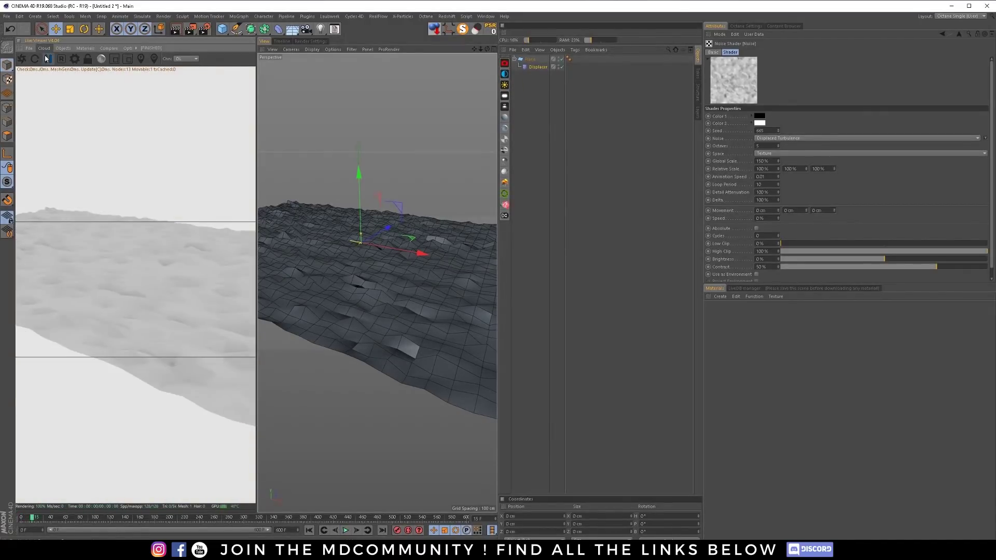
{"action": "left_click", "coordinate": [47, 59]}
{"action": "left_click", "coordinate": [345, 530]}
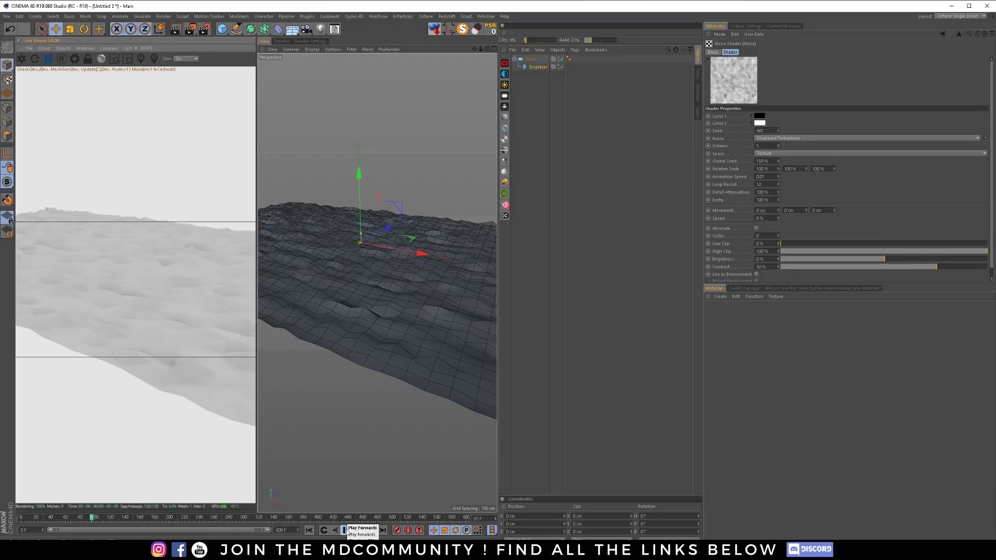
{"action": "left_click_drag", "start_coordinate": [444, 284], "coordinate": [413, 283], "text": "alt"}
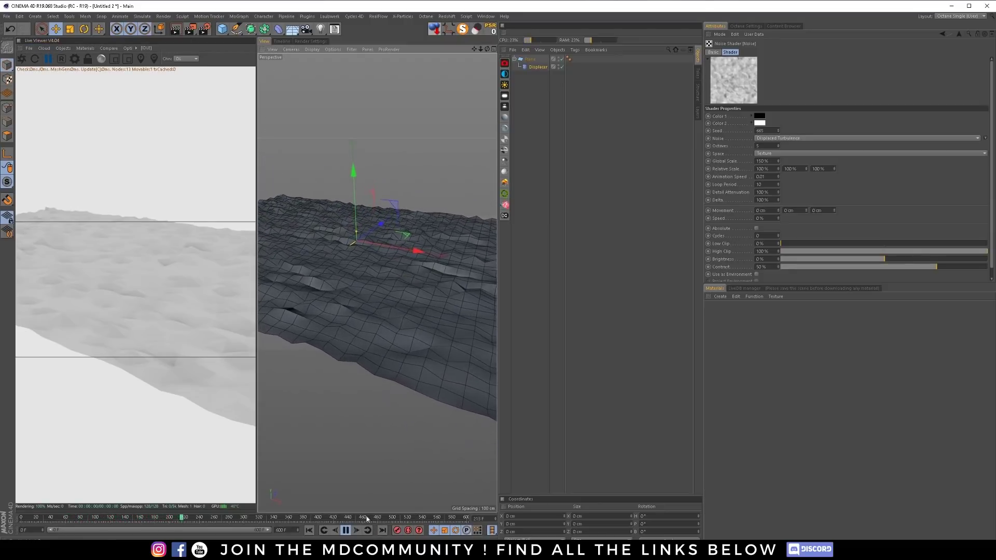
{"action": "key", "text": "F8"}
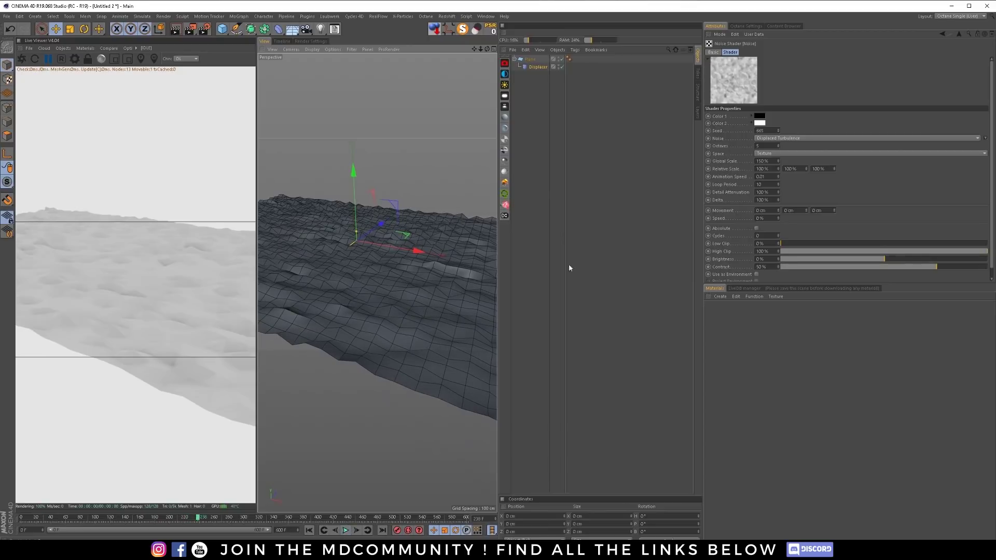
Put the Plane under a Subdivision Surface and replay the smoothed waves
{"action": "left_click", "coordinate": [530, 59]}
{"action": "left_click", "coordinate": [250, 29], "text": "alt"}
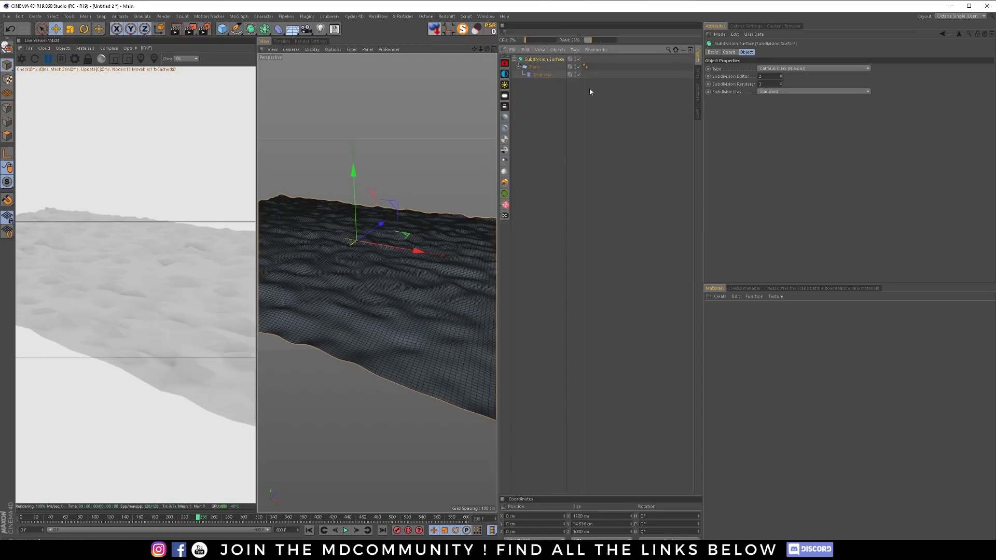
{"action": "scroll", "coordinate": [446, 299], "scroll_direction": "up", "scroll_amount": 5}
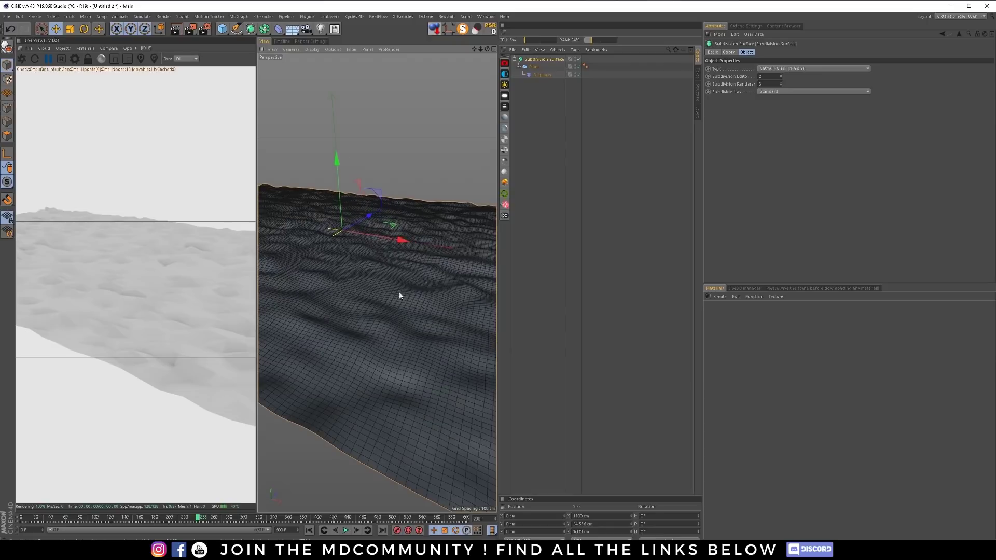
{"action": "left_click", "coordinate": [345, 530]}
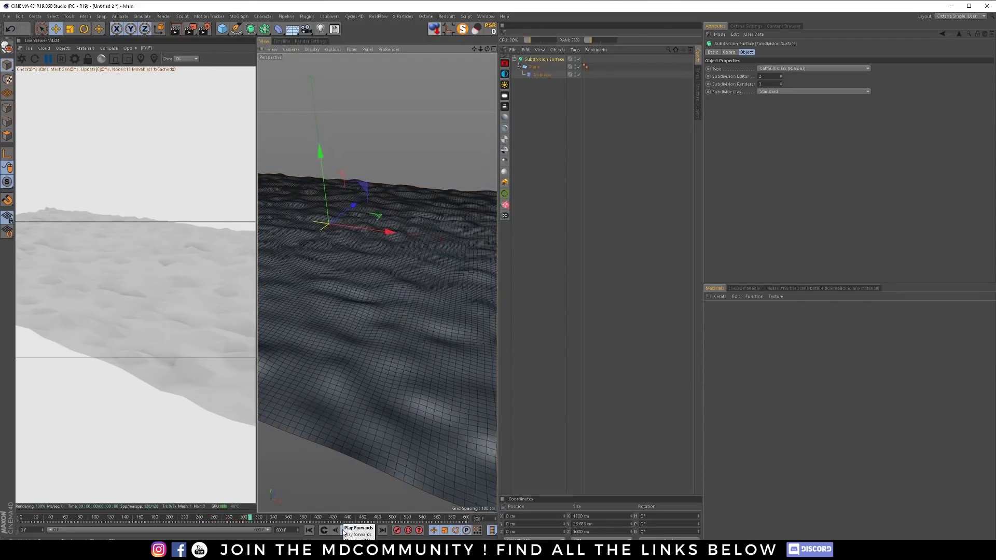
{"action": "left_click", "coordinate": [345, 530]}
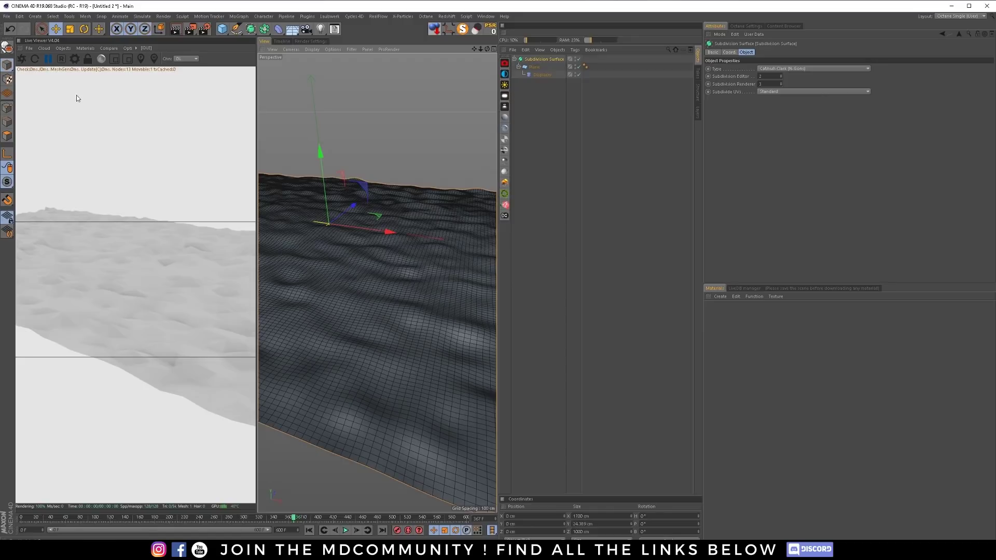
Add an Octane Scatter using the Subdivision Surface as its surface
{"action": "left_click", "coordinate": [63, 47]}
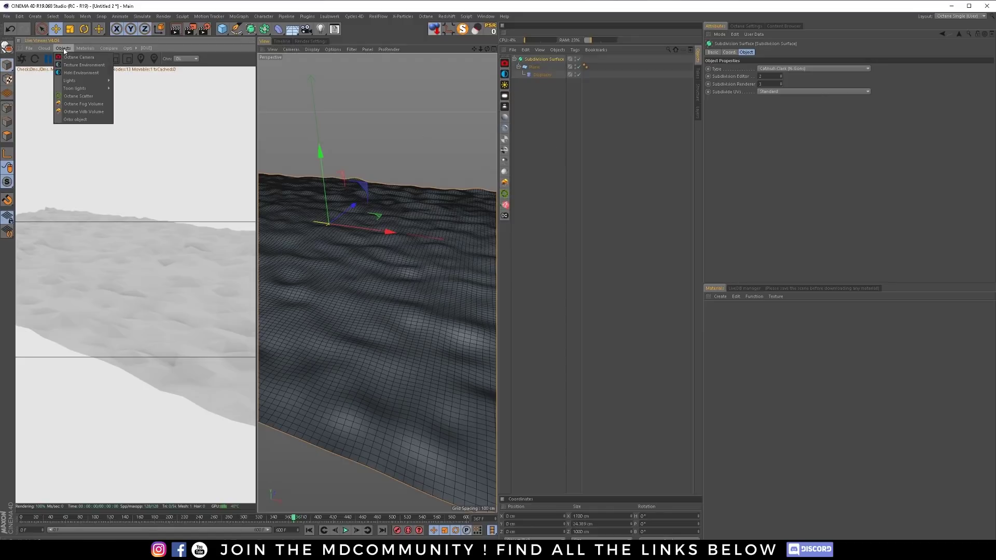
{"action": "left_click", "coordinate": [79, 96]}
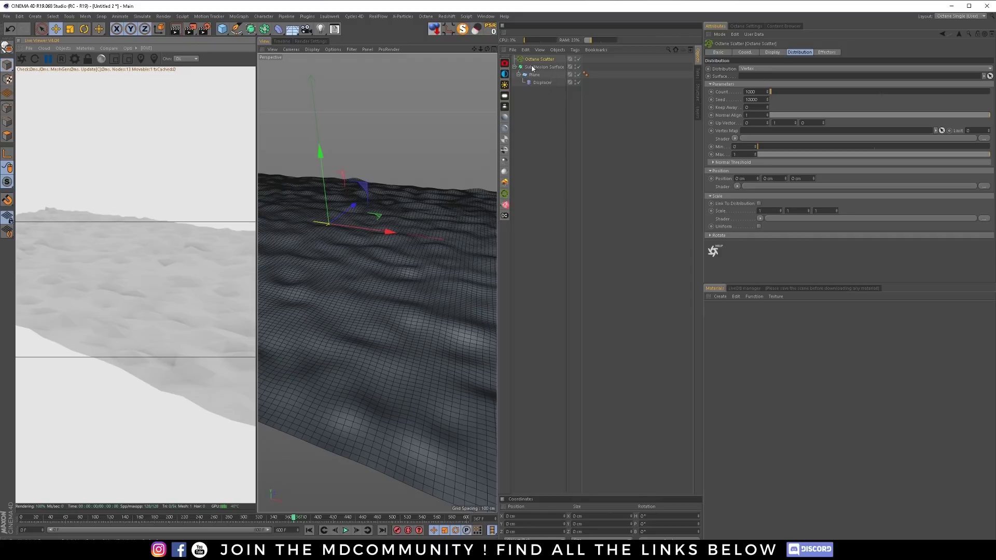
{"action": "left_click_drag", "start_coordinate": [538, 67], "coordinate": [747, 77]}
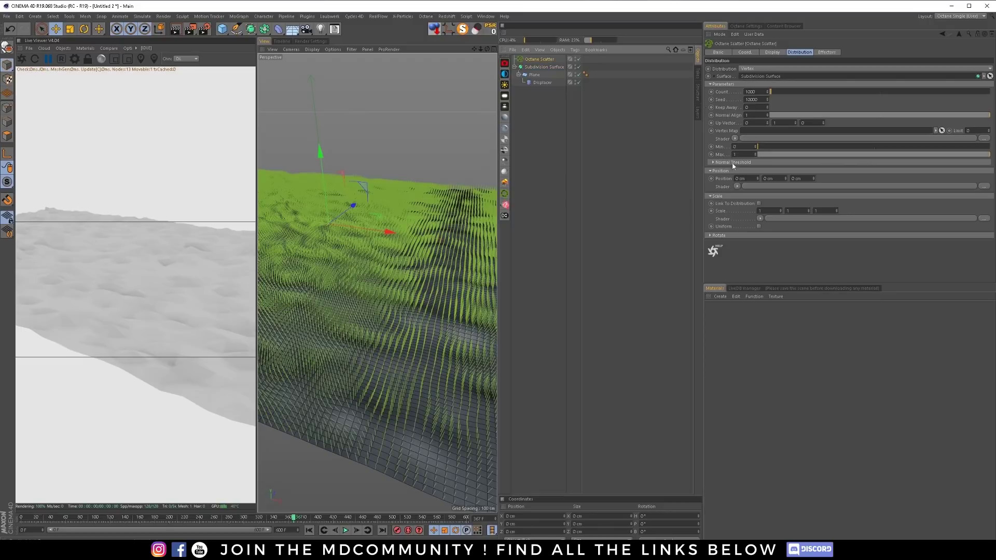
Set the scatter's distribution to Surface with Count 1500 and Seed 9993
{"action": "left_click", "coordinate": [754, 67]}
{"action": "left_click", "coordinate": [754, 82]}
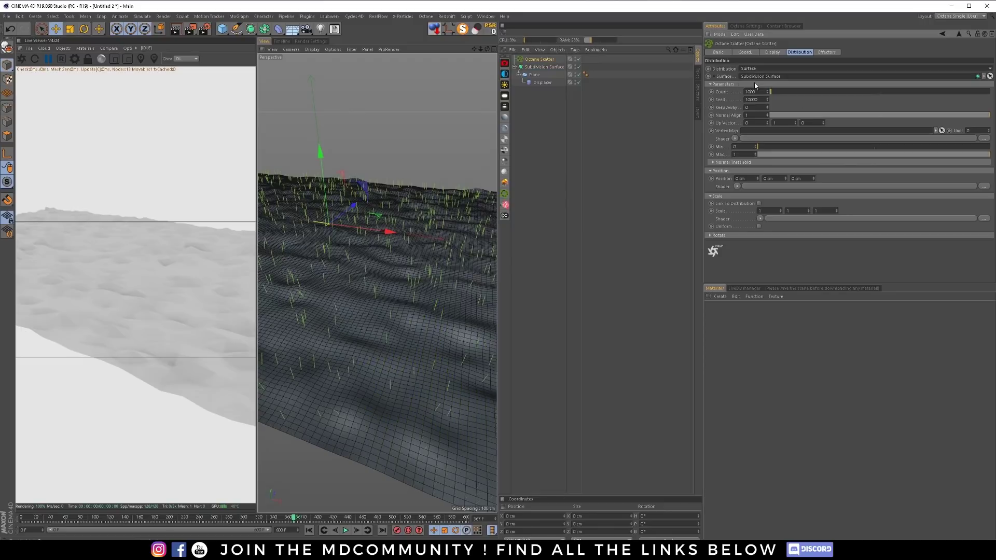
{"action": "double_click", "coordinate": [760, 92]}
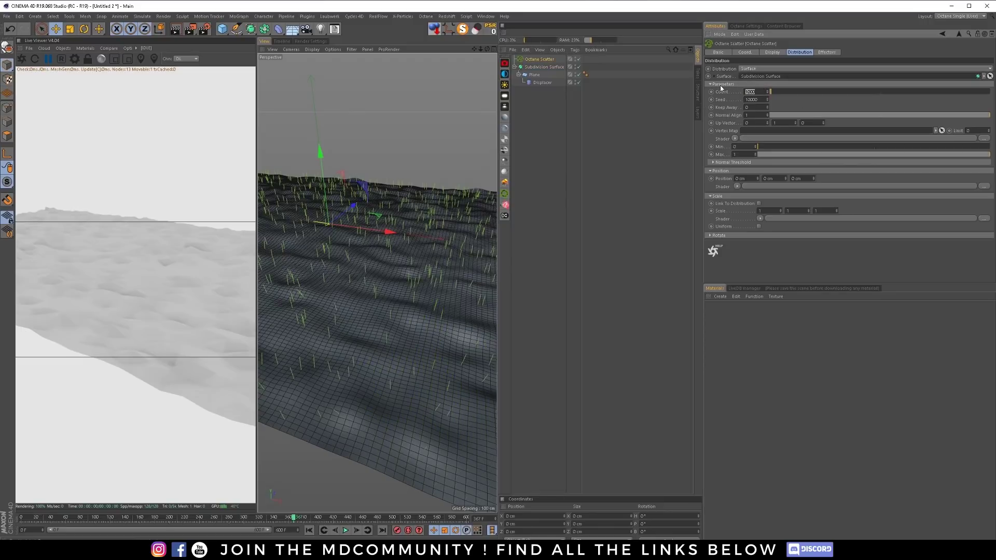
{"action": "type", "text": "1500"}
{"action": "key", "text": "Return"}
{"action": "double_click", "coordinate": [761, 99]}
{"action": "type", "text": "9993"}
{"action": "key", "text": "Return"}
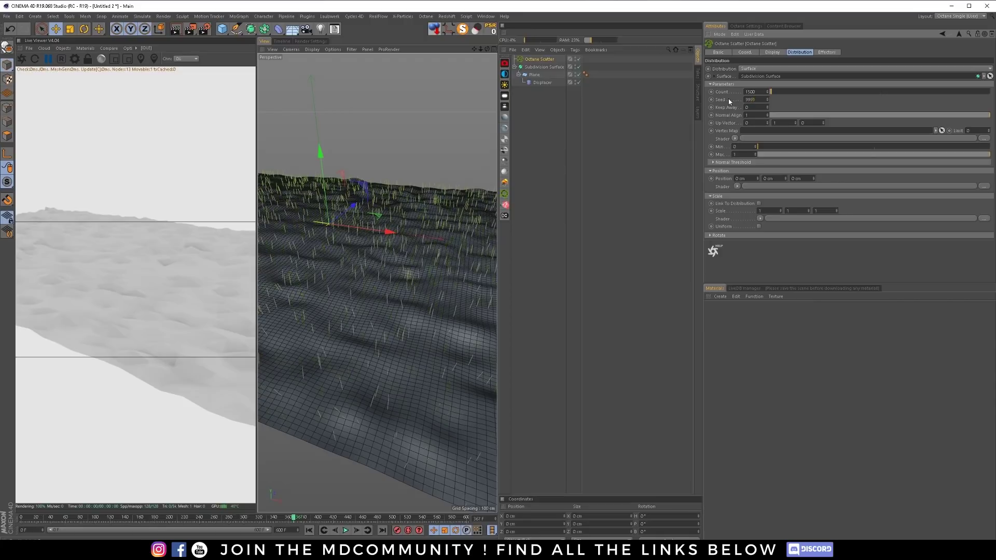
Add a Sphere and nest it under the Octane Scatter
{"action": "left_click", "coordinate": [222, 29]}
{"action": "left_click", "coordinate": [376, 54]}
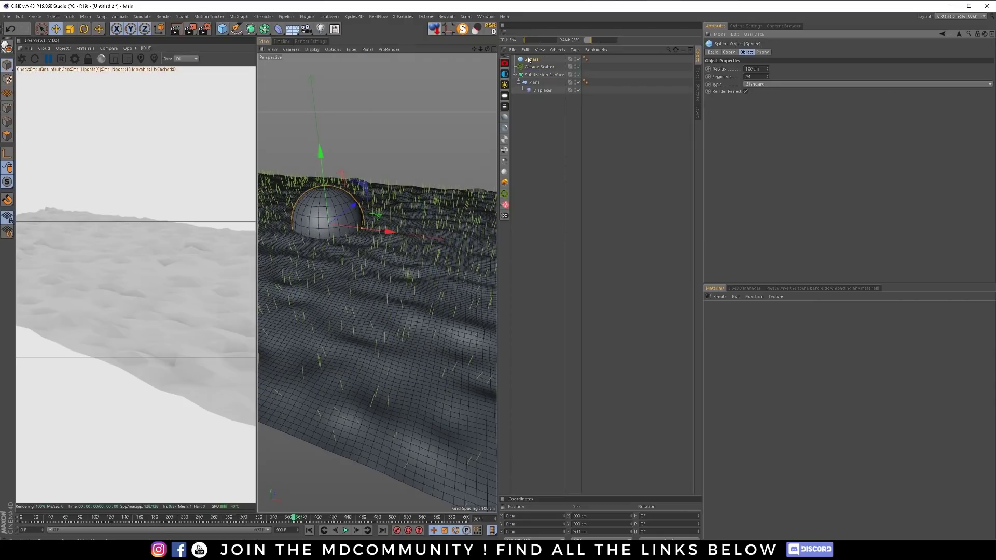
{"action": "left_click_drag", "start_coordinate": [530, 60], "coordinate": [538, 68]}
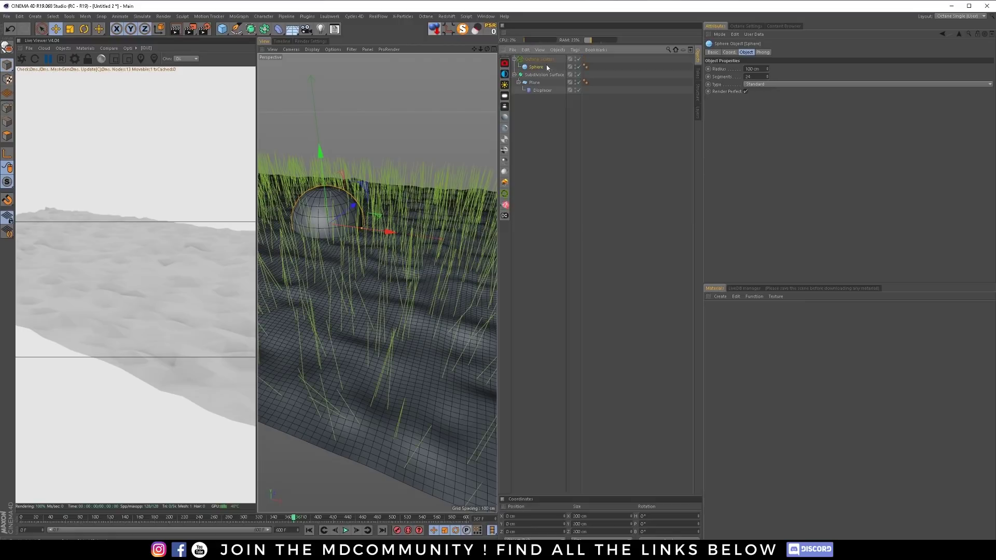
Make the sphere 3 cm radius with 20 segments and Hexahedron type
{"action": "left_click_drag", "start_coordinate": [759, 69], "coordinate": [746, 68]}
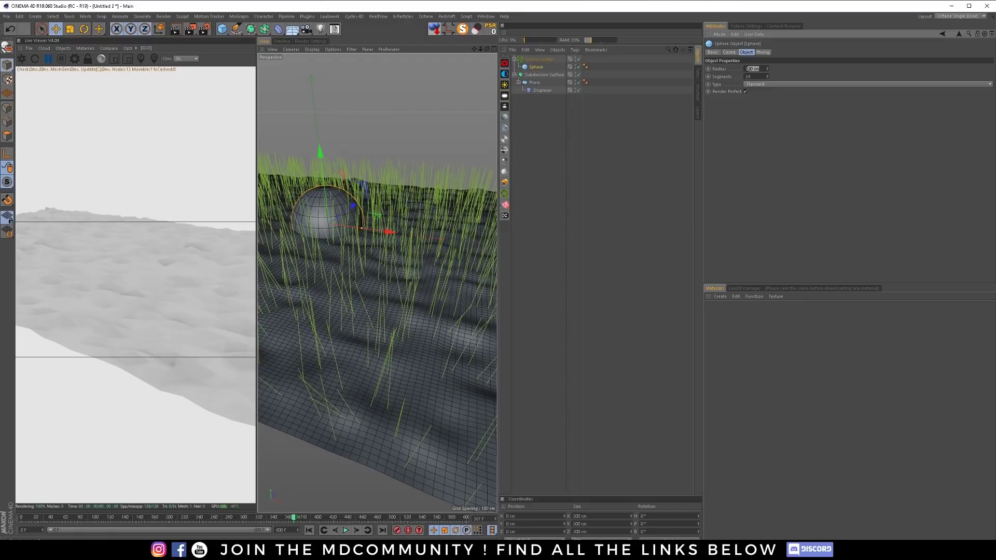
{"action": "type", "text": "3"}
{"action": "key", "text": "Tab"}
{"action": "type", "text": "20"}
{"action": "key", "text": "Return"}
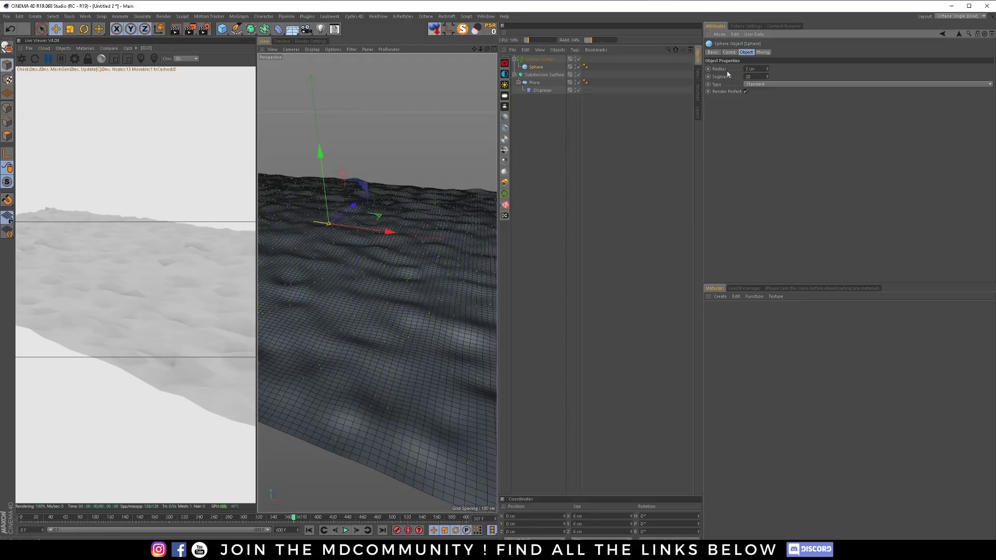
{"action": "left_click", "coordinate": [761, 85]}
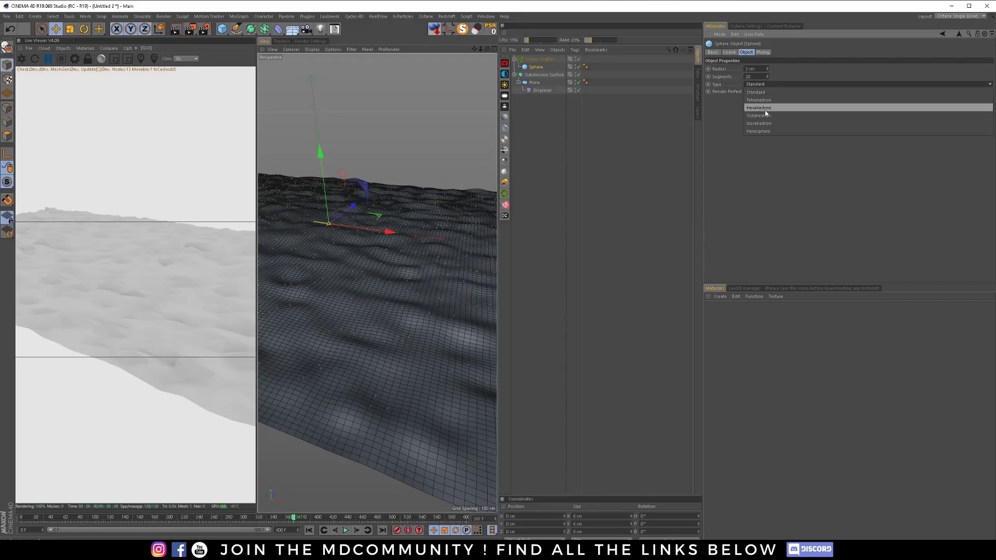
{"action": "left_click", "coordinate": [759, 106]}
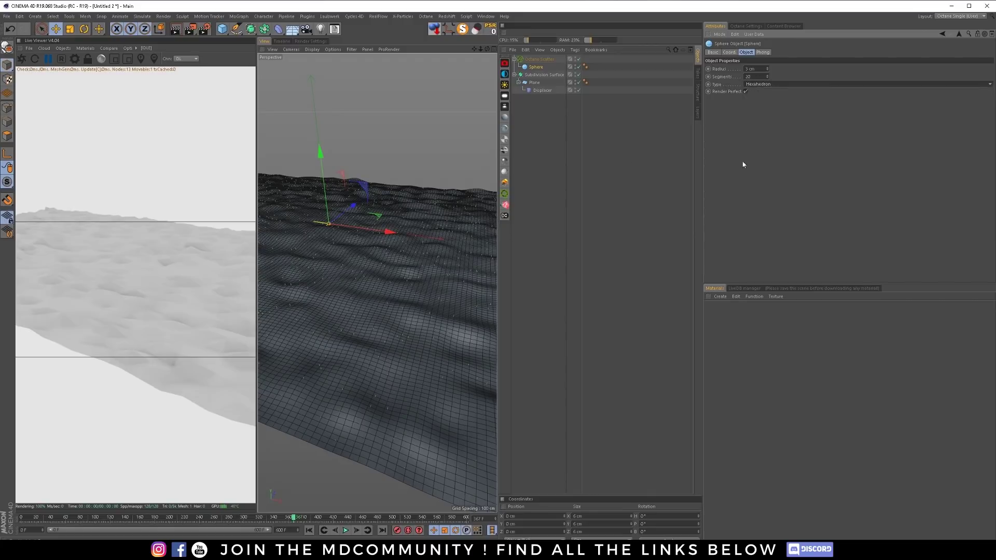
Set the Octane Scatter's Display Type to Circle
{"action": "left_click", "coordinate": [539, 59]}
{"action": "left_click", "coordinate": [772, 51]}
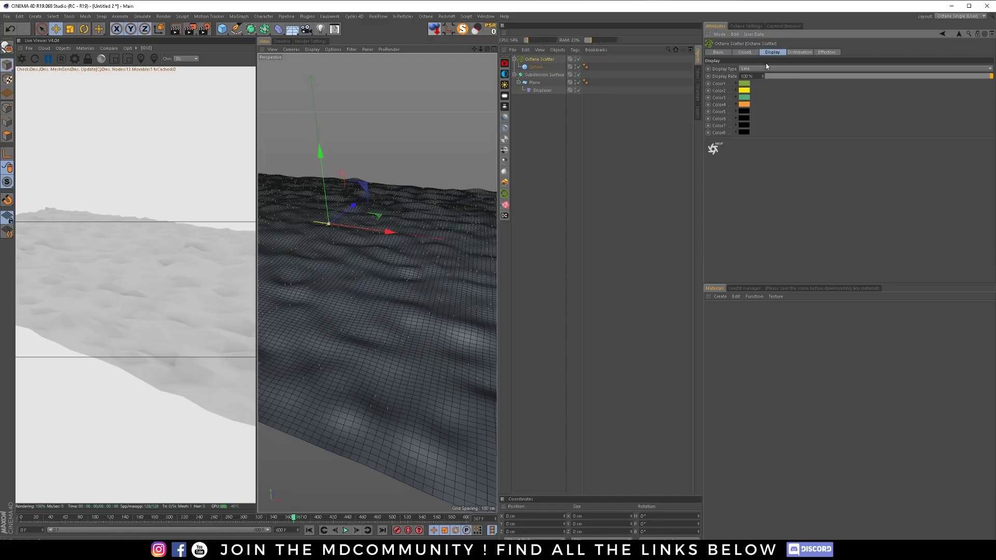
{"action": "left_click", "coordinate": [764, 68]}
{"action": "left_click", "coordinate": [763, 92]}
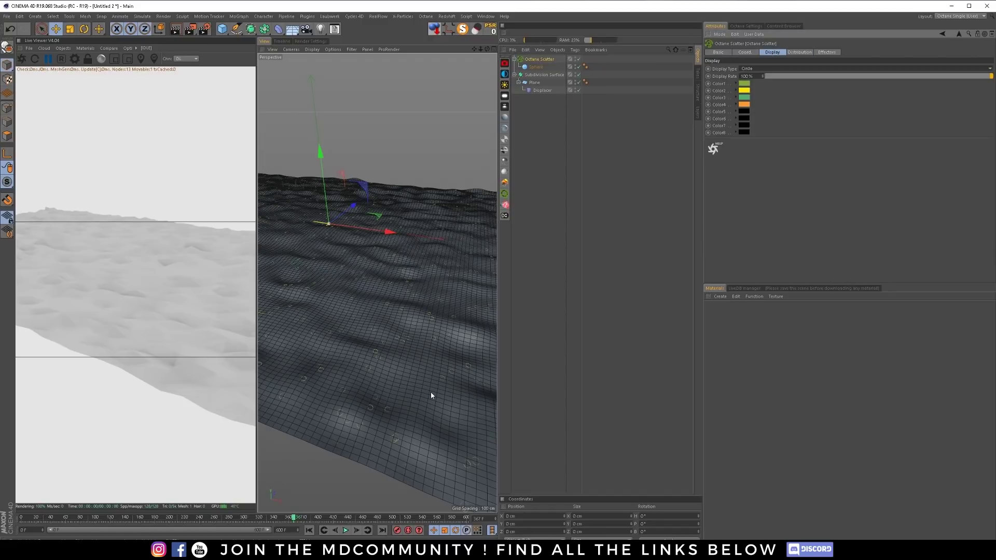
Turn on Uniform scaling in the scatter's Distribution settings
{"action": "left_click", "coordinate": [549, 60]}
{"action": "left_click", "coordinate": [800, 52]}
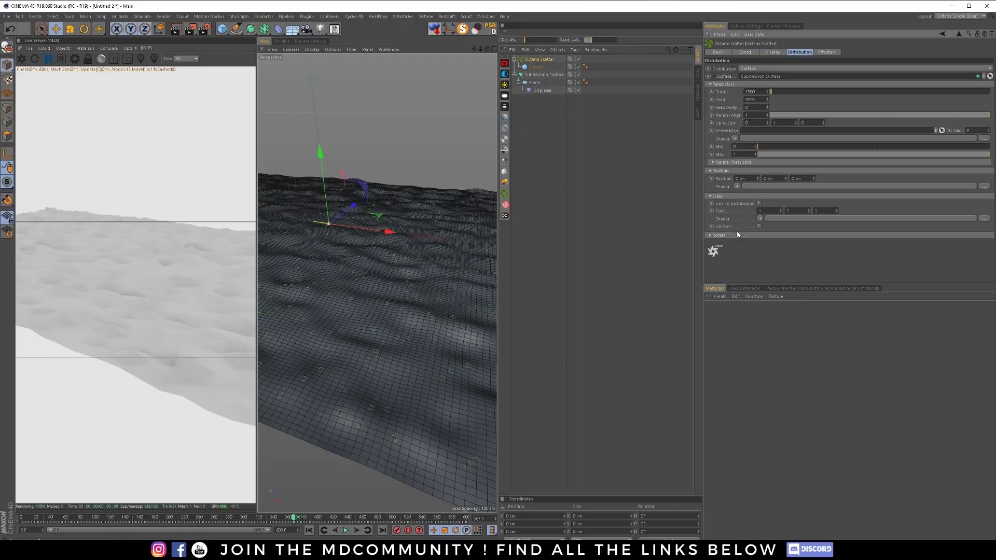
{"action": "left_click", "coordinate": [758, 226]}
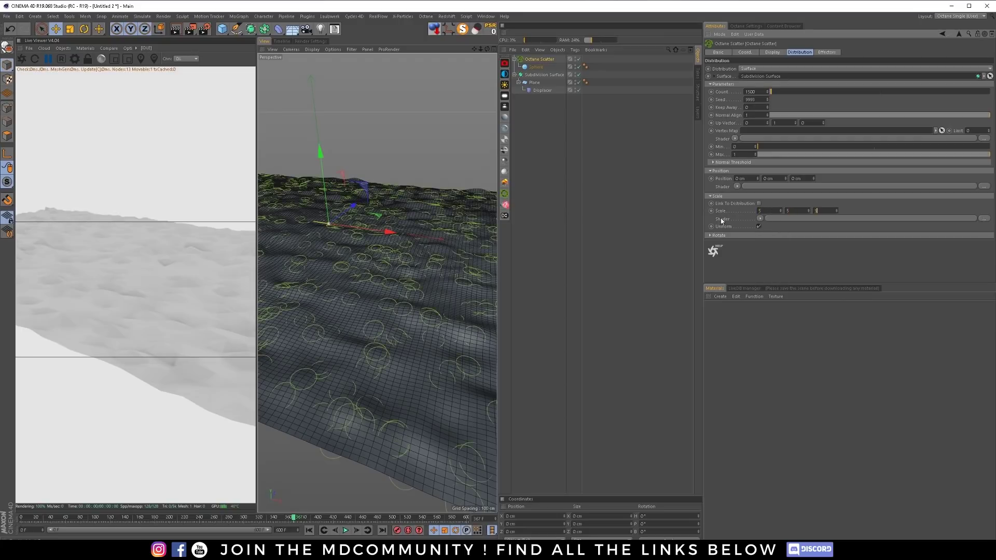
{"action": "left_click", "coordinate": [759, 219]}
Load a Noise scale shader set to FBM, 300% Global Scale, 80% Contrast
{"action": "left_click", "coordinate": [779, 306]}
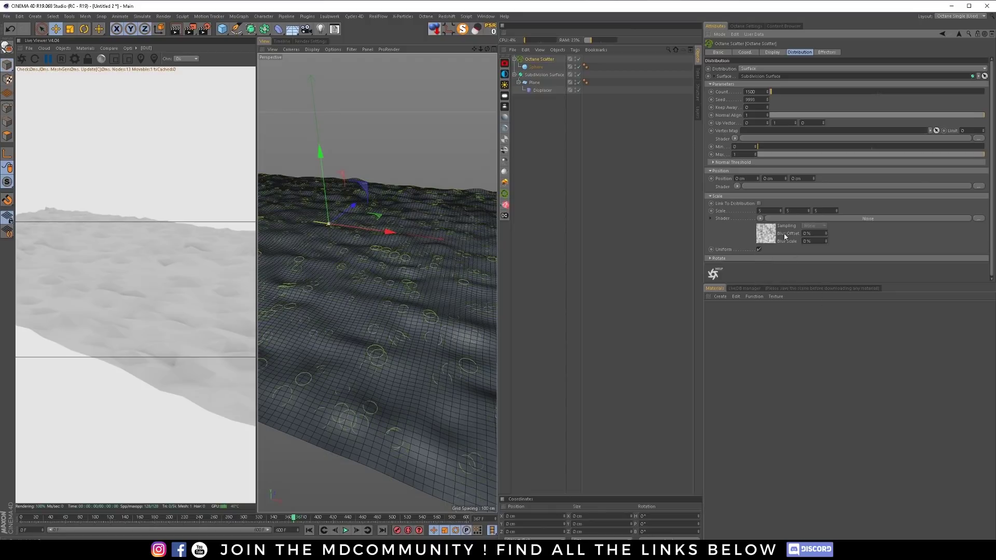
{"action": "left_click", "coordinate": [786, 220]}
{"action": "left_click", "coordinate": [781, 139]}
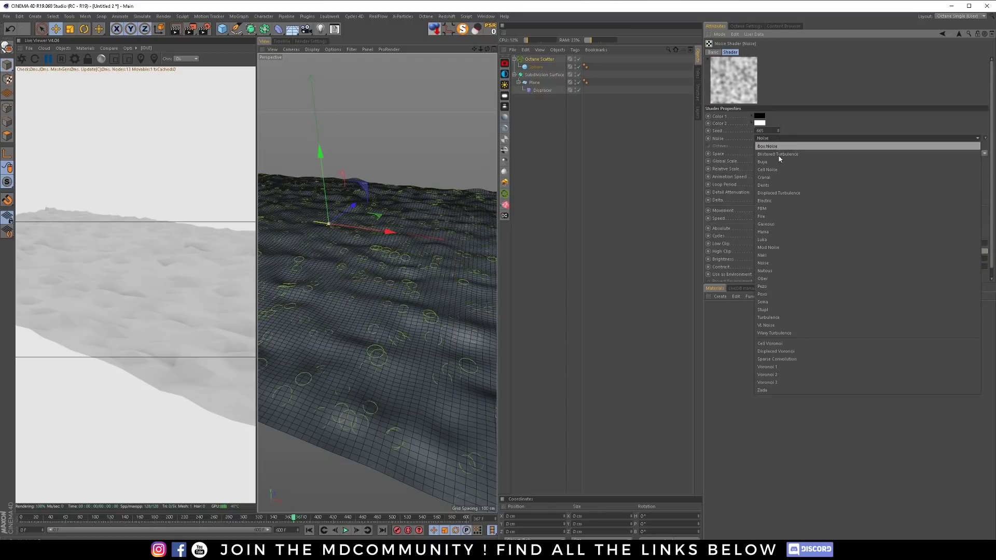
{"action": "left_click", "coordinate": [776, 206]}
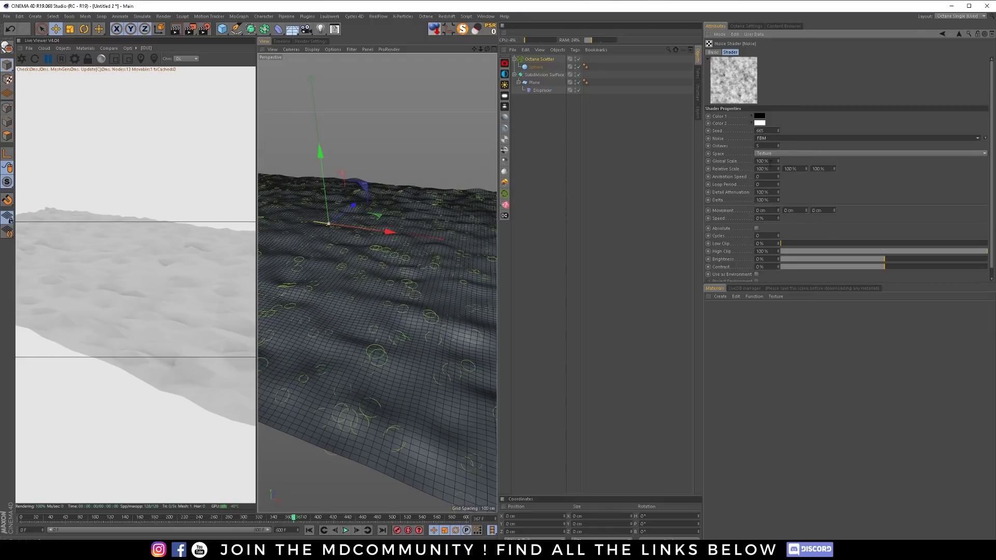
{"action": "left_click", "coordinate": [766, 161]}
{"action": "type", "text": "300"}
{"action": "key", "text": "Return"}
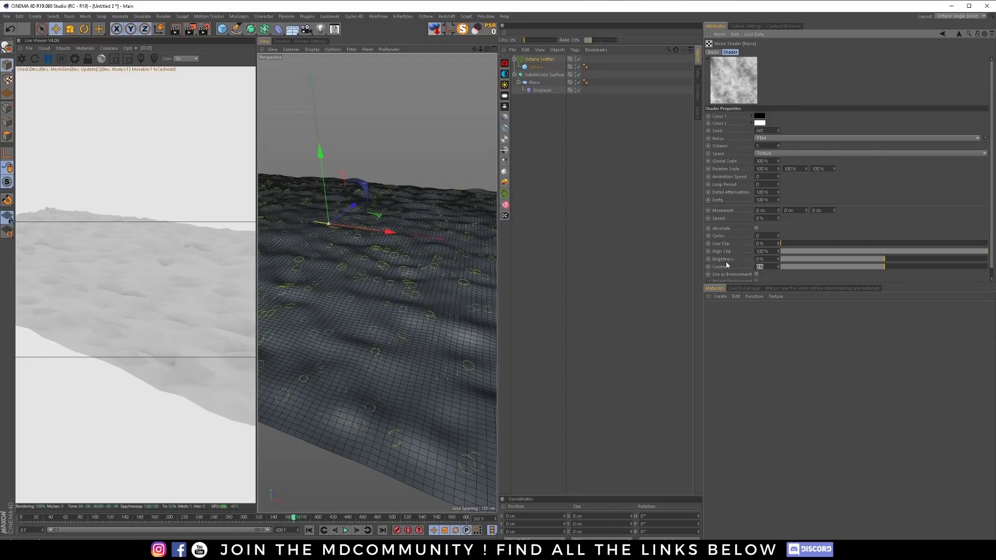
{"action": "type", "text": "80"}
{"action": "key", "text": "Return"}
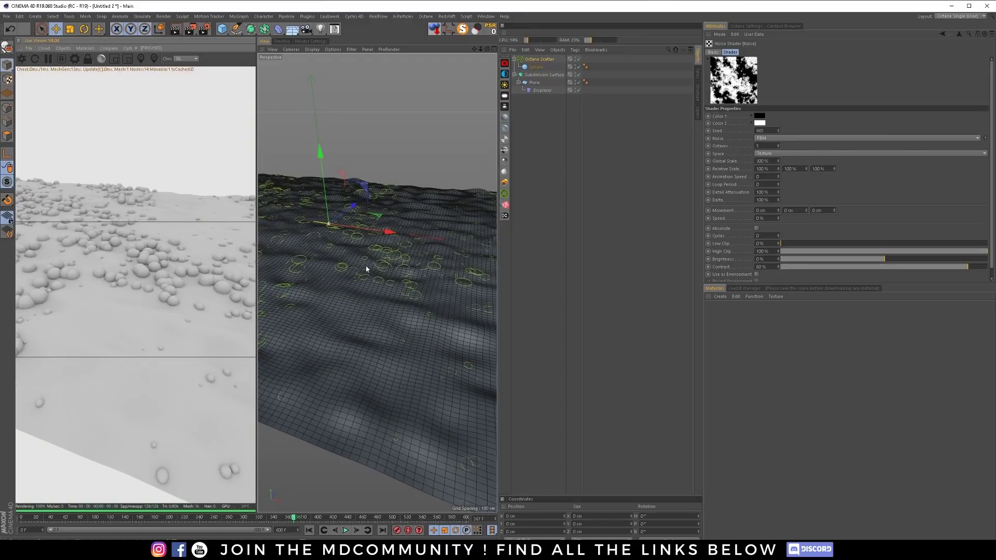
{"action": "left_click_drag", "start_coordinate": [365, 268], "coordinate": [404, 286], "text": "alt"}
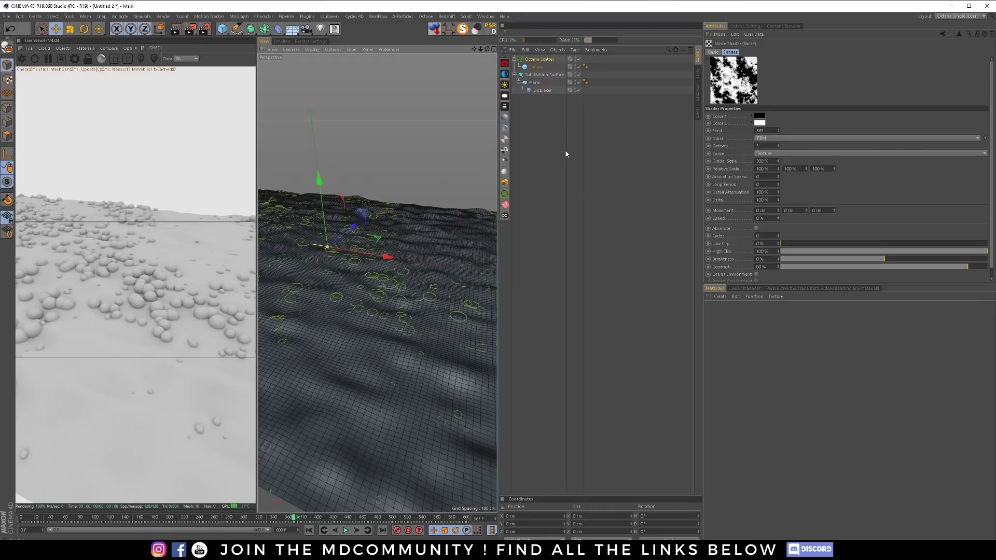
Add a Displacer under the Sphere with a Displaced Turbulence Noise shader
{"action": "left_click", "coordinate": [535, 67]}
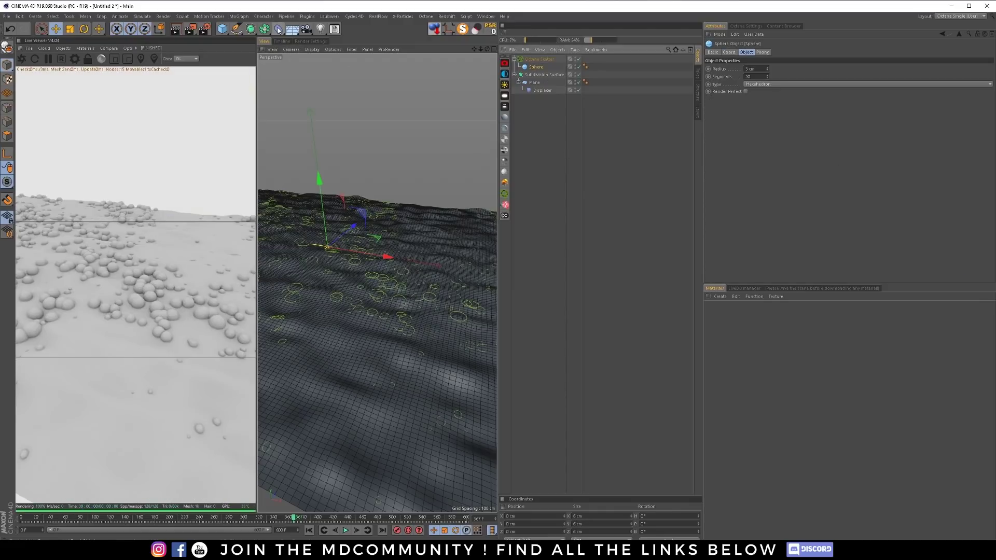
{"action": "left_click", "coordinate": [278, 29]}
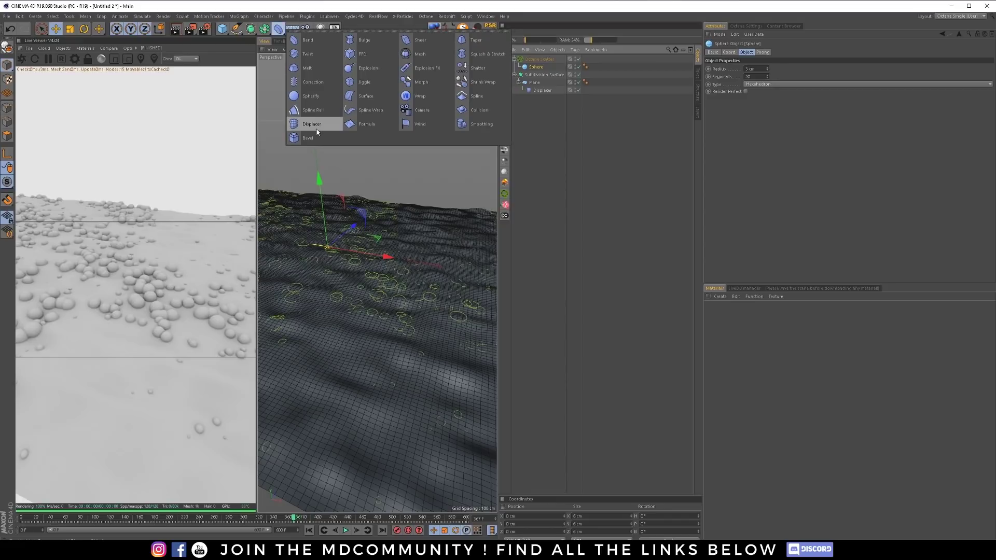
{"action": "left_click", "coordinate": [312, 124], "text": "shift"}
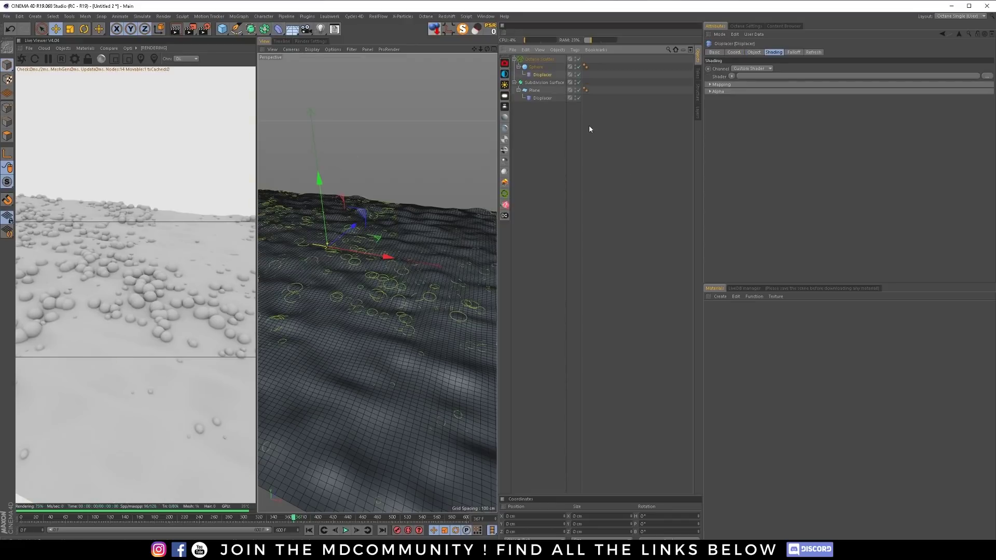
{"action": "left_click", "coordinate": [731, 77]}
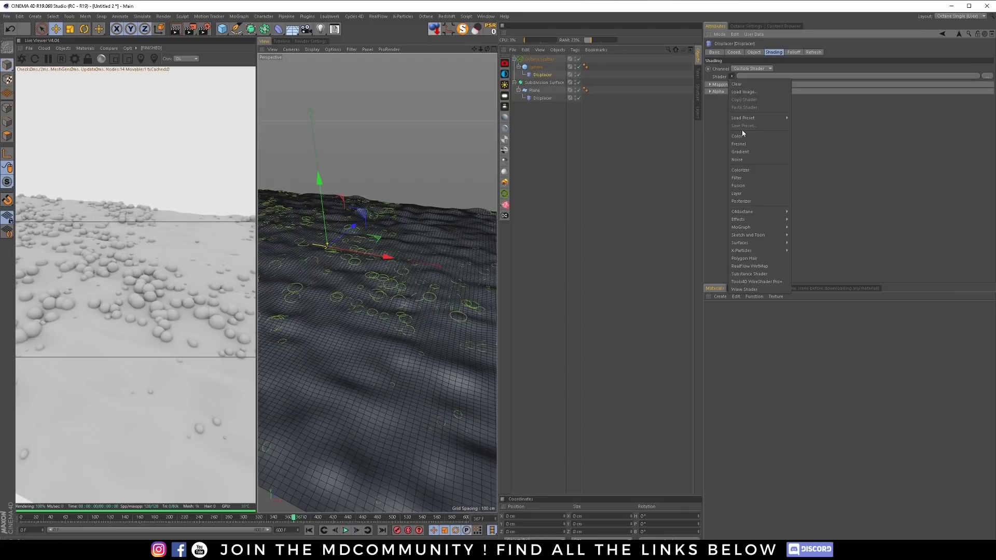
{"action": "left_click", "coordinate": [743, 158]}
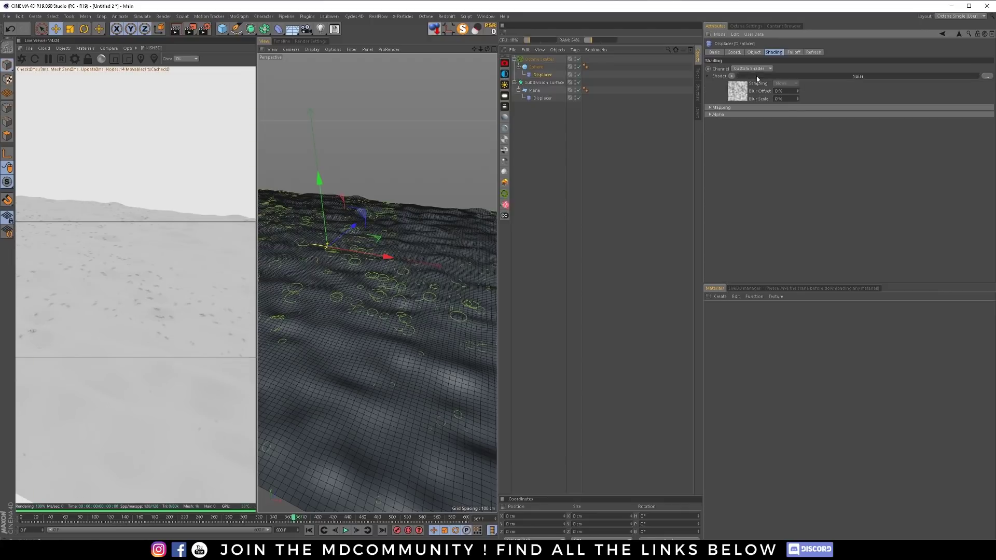
{"action": "left_click", "coordinate": [737, 92]}
{"action": "left_click", "coordinate": [769, 138]}
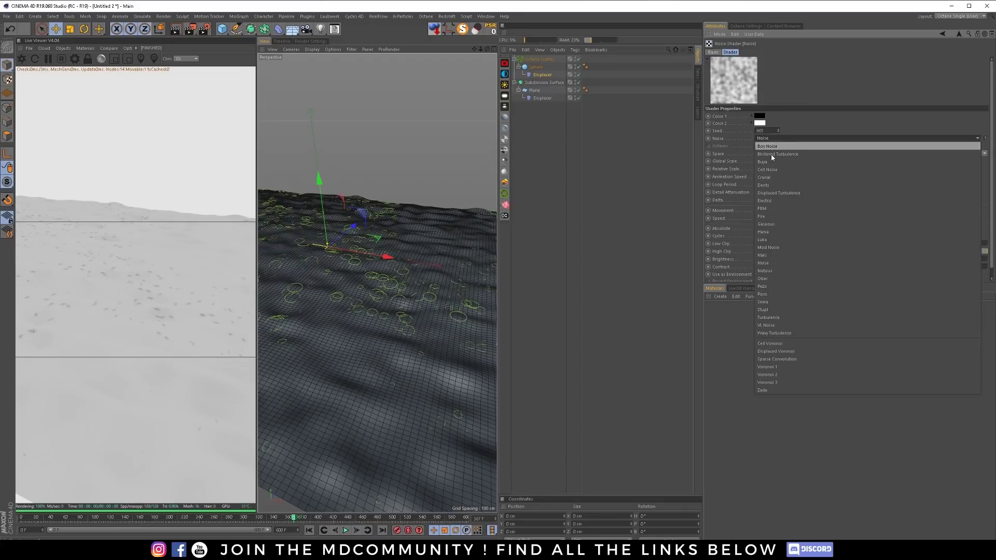
{"action": "left_click", "coordinate": [774, 192]}
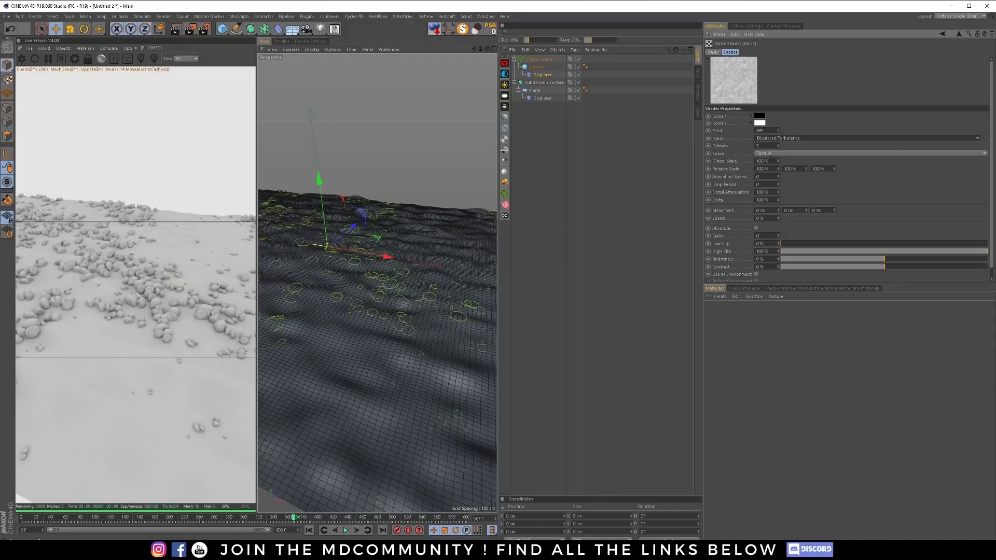
Set the sphere's displacement noise to 150% Global Scale, 50% Contrast, Animation Speed 1
{"action": "left_click", "coordinate": [771, 161]}
{"action": "type", "text": "150"}
{"action": "key", "text": "Return"}
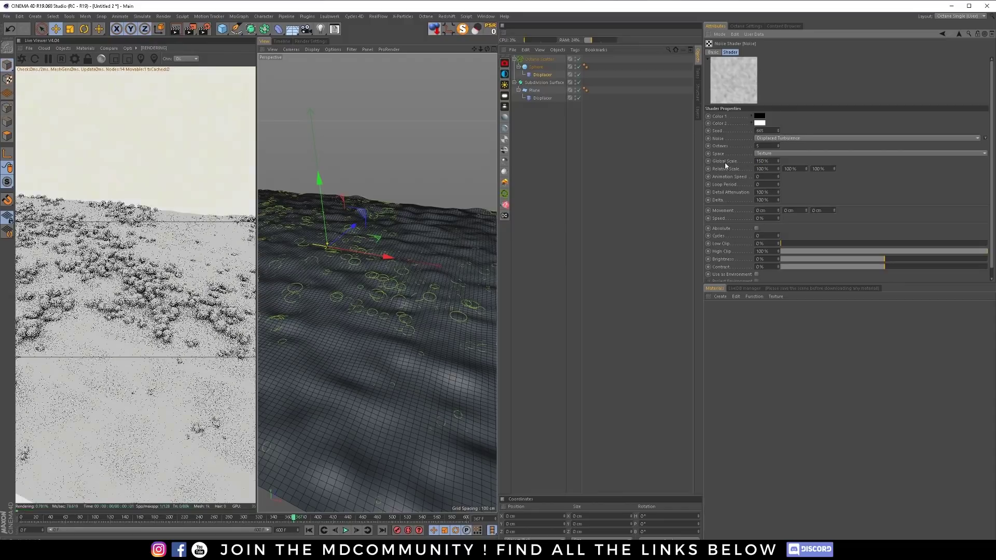
{"action": "left_click", "coordinate": [762, 267]}
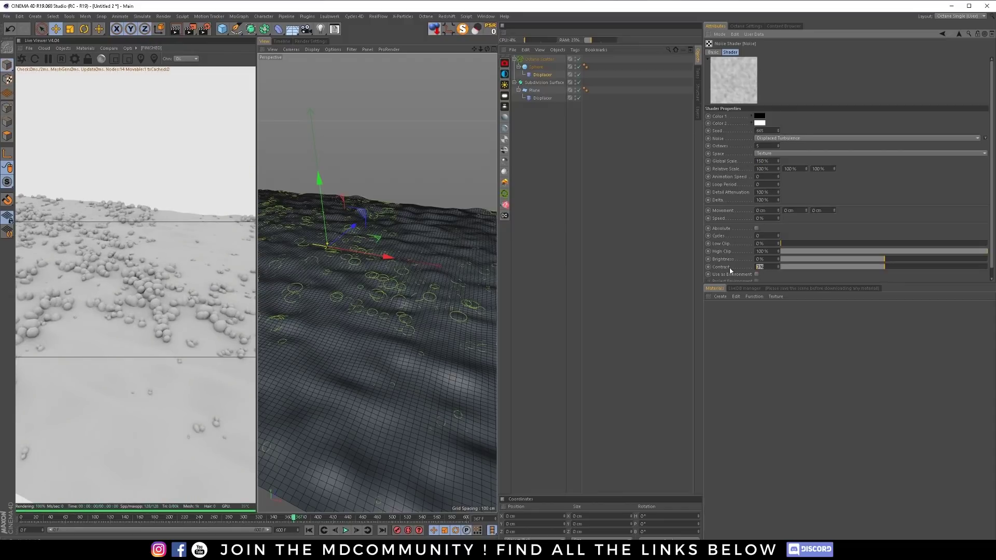
{"action": "key", "text": "Return"}
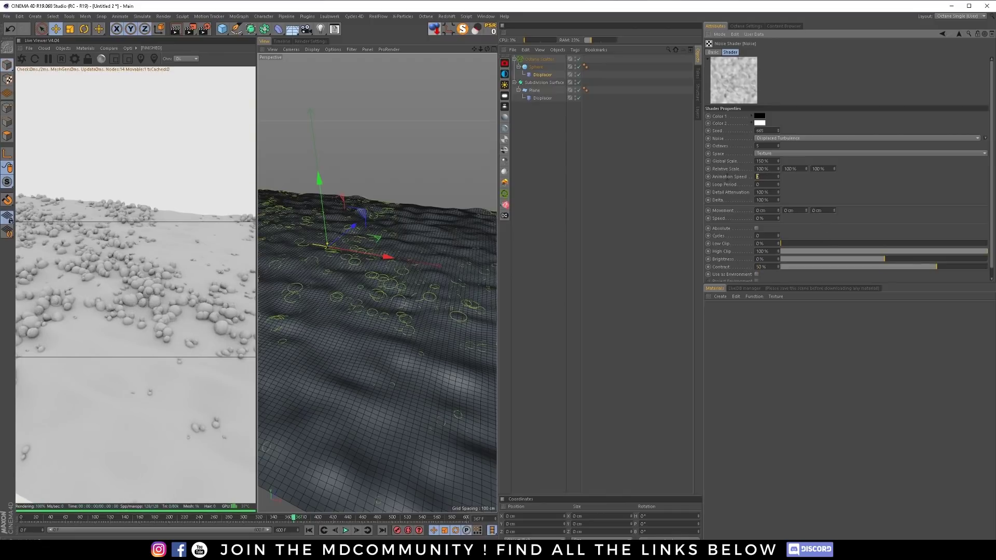
{"action": "key", "text": "Tab"}
{"action": "type", "text": "1"}
{"action": "key", "text": "Return"}
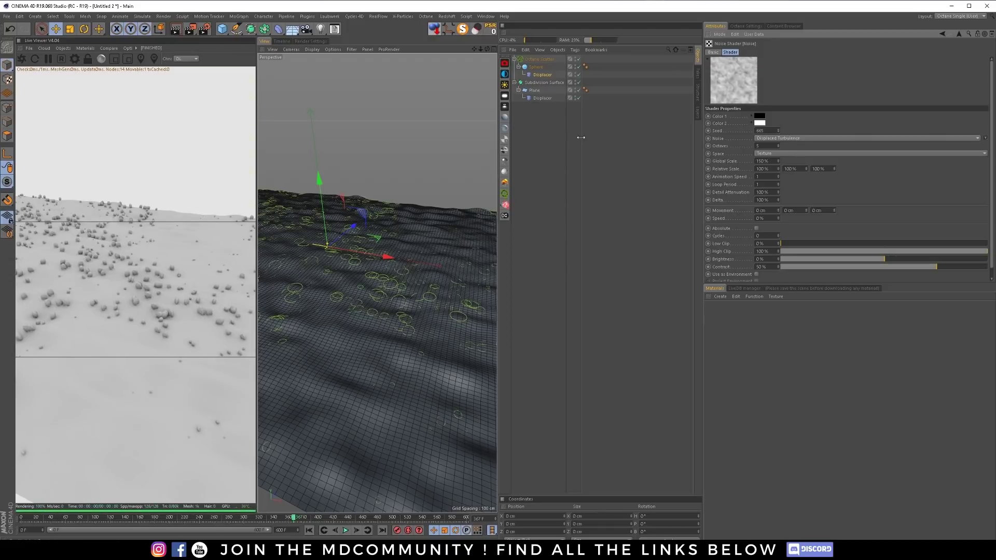
{"action": "left_click", "coordinate": [539, 60]}
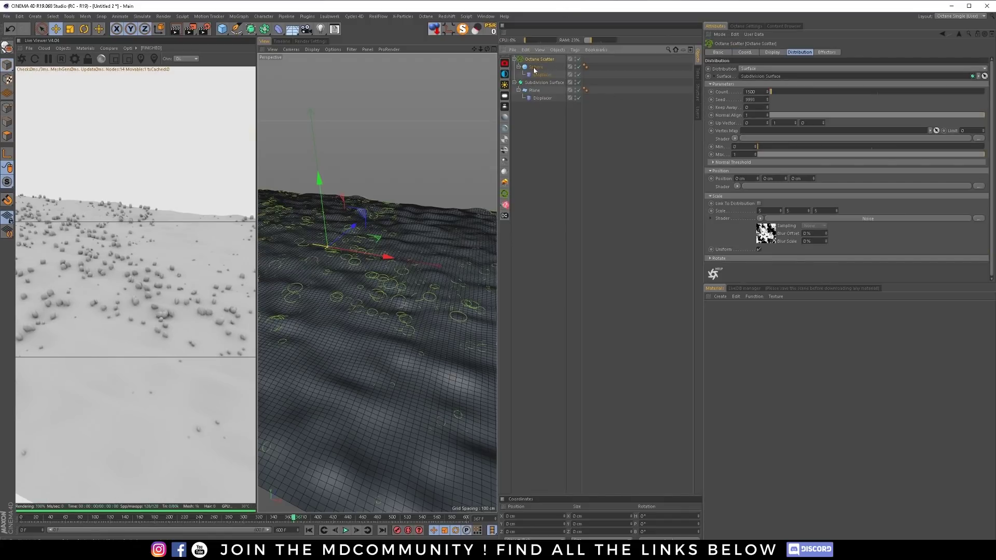
Add a Random effector and link it in the Octane Scatter's Effectors list
{"action": "left_click", "coordinate": [239, 16]}
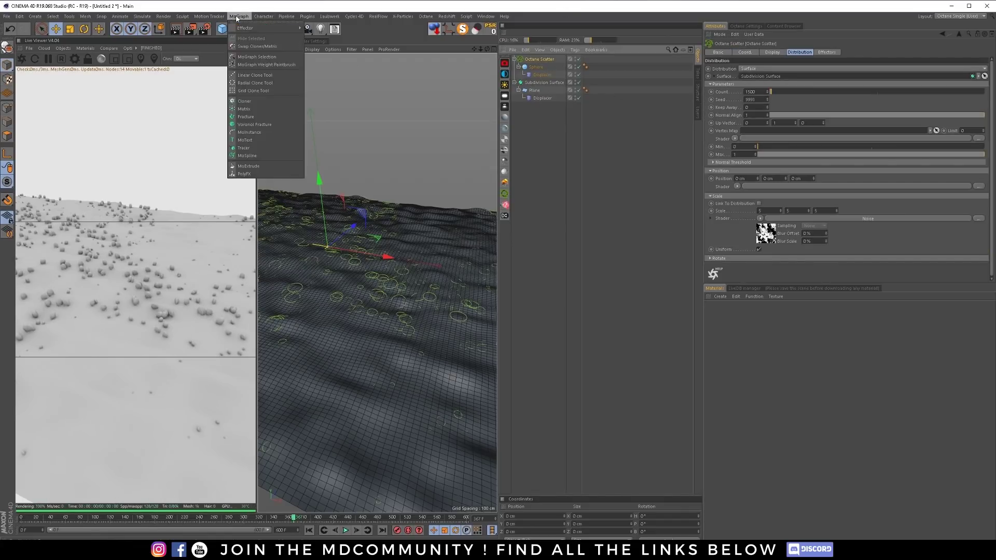
{"action": "mouse_move", "coordinate": [240, 29]}
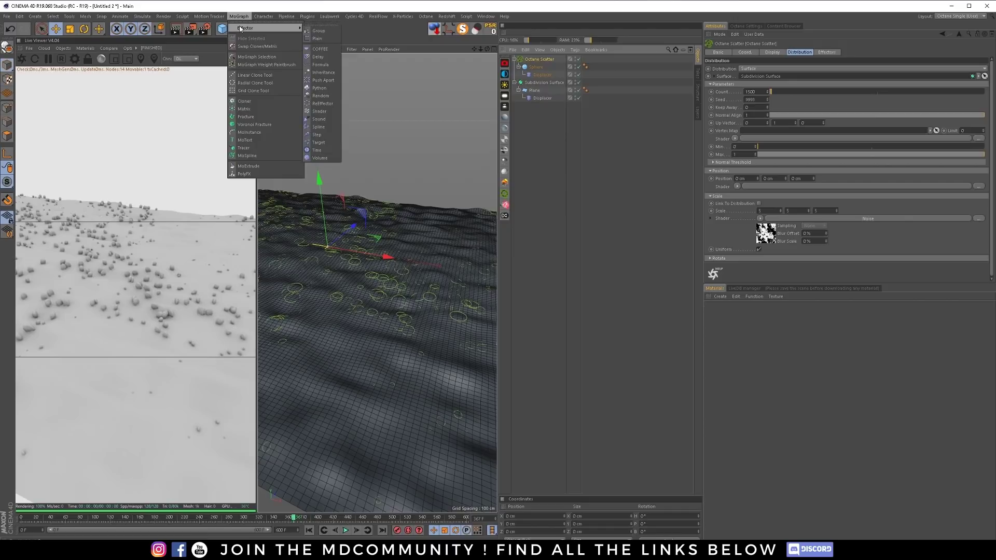
{"action": "left_click", "coordinate": [327, 96]}
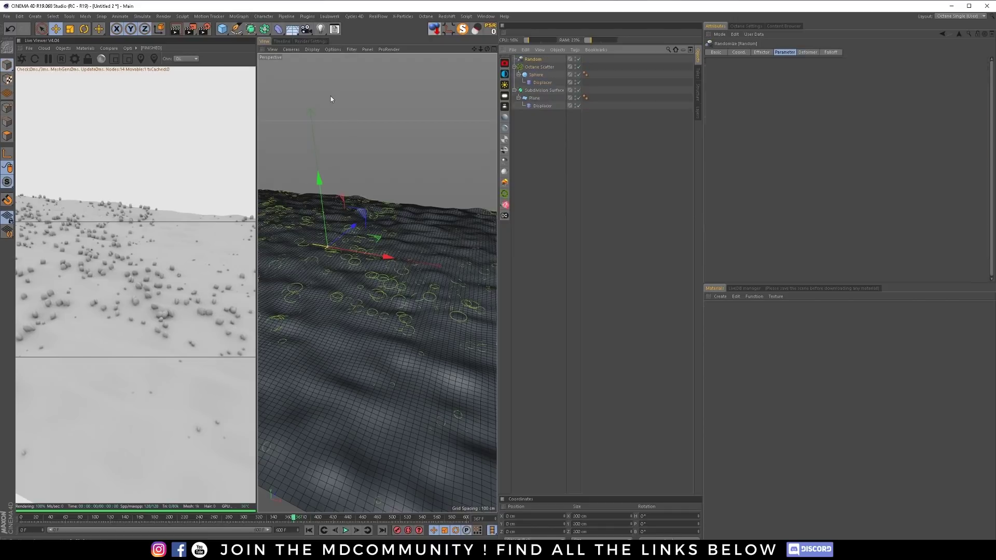
{"action": "left_click", "coordinate": [542, 67]}
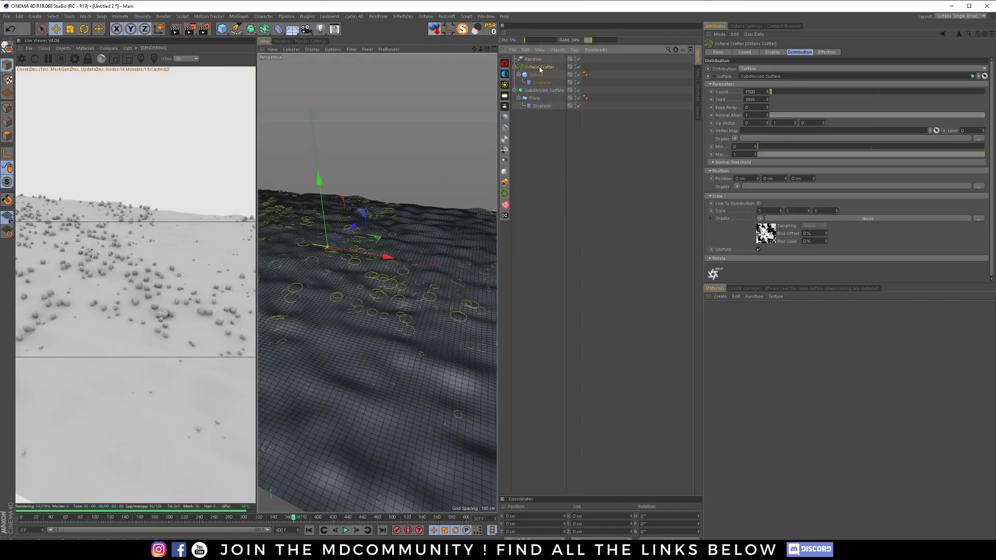
{"action": "left_click", "coordinate": [827, 53]}
{"action": "left_click_drag", "start_coordinate": [537, 63], "coordinate": [752, 69]}
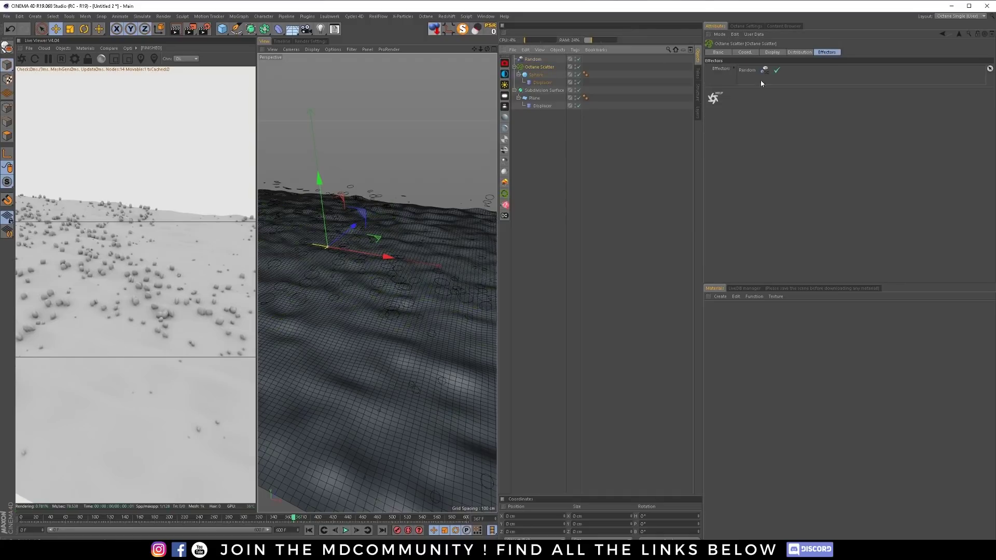
Enable Scale and Uniform Scale on the Random effector
{"action": "left_click", "coordinate": [535, 60]}
{"action": "left_click", "coordinate": [801, 83]}
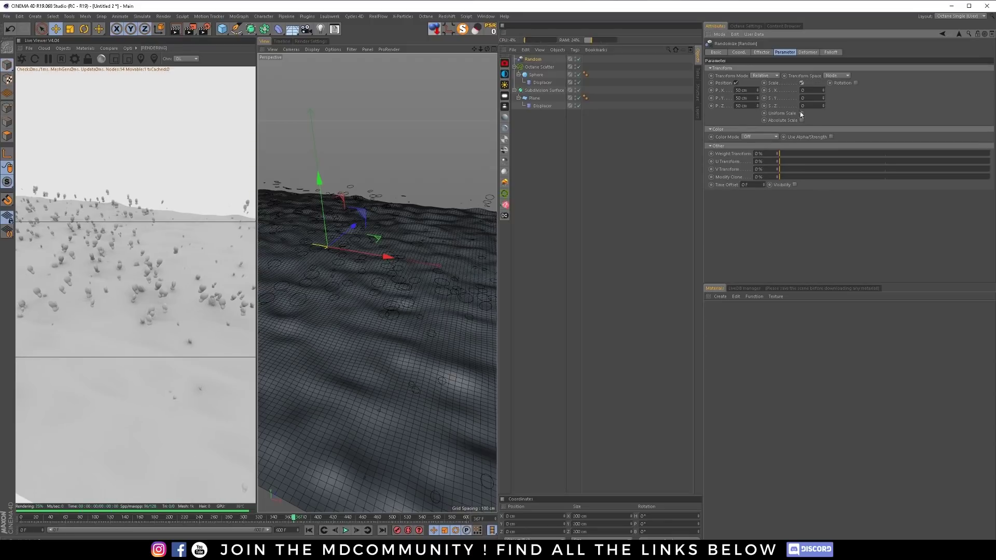
{"action": "left_click", "coordinate": [801, 113]}
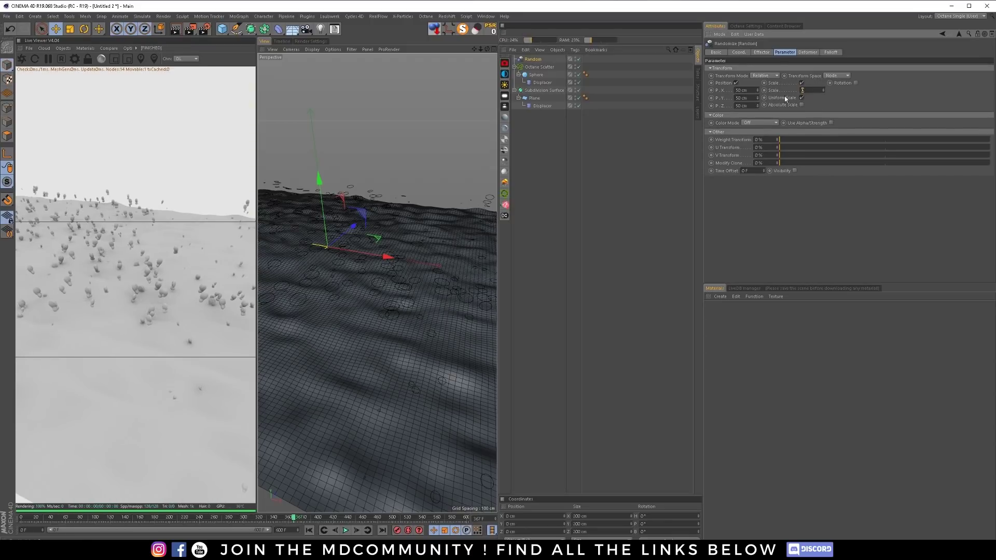
{"action": "left_click_drag", "start_coordinate": [342, 283], "coordinate": [441, 251], "text": "alt"}
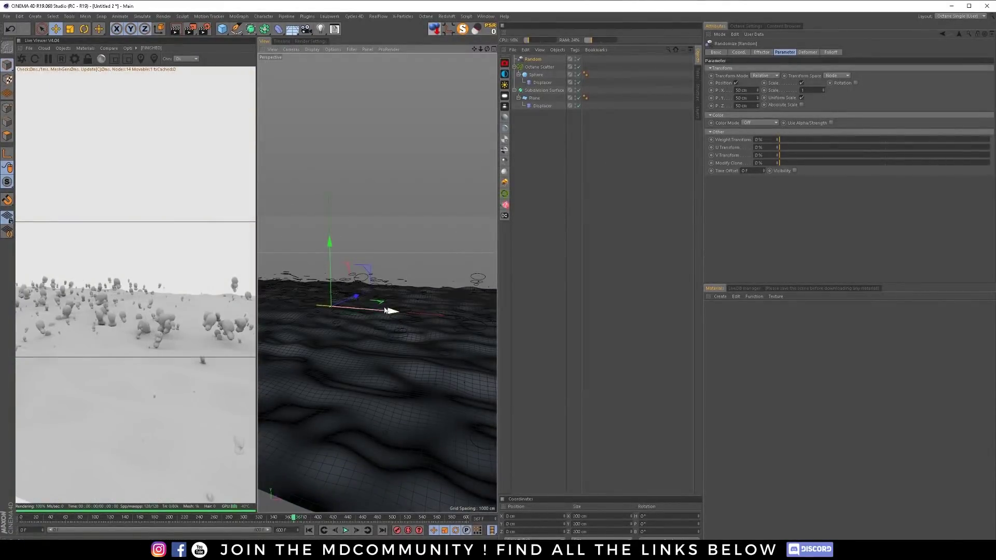
{"action": "scroll", "coordinate": [355, 310], "scroll_direction": "up", "scroll_amount": 5}
{"action": "left_click_drag", "start_coordinate": [371, 285], "coordinate": [322, 320], "text": "alt"}
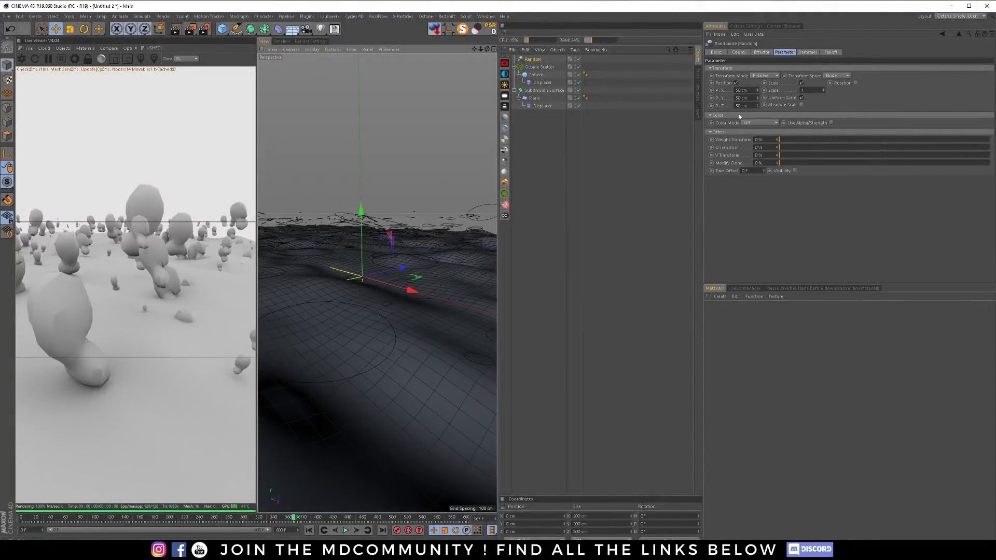
Set the Random effector's X and Z position offsets to 10 cm
{"action": "double_click", "coordinate": [745, 90]}
{"action": "type", "text": "10"}
{"action": "key", "text": "Tab"}
{"action": "key", "text": "Tab"}
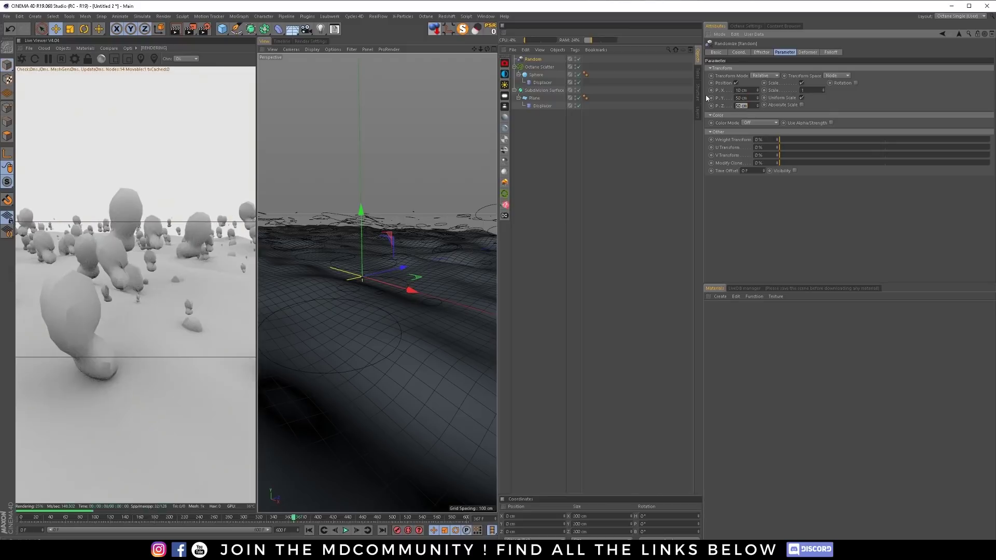
{"action": "type", "text": "10"}
{"action": "key", "text": "Return"}
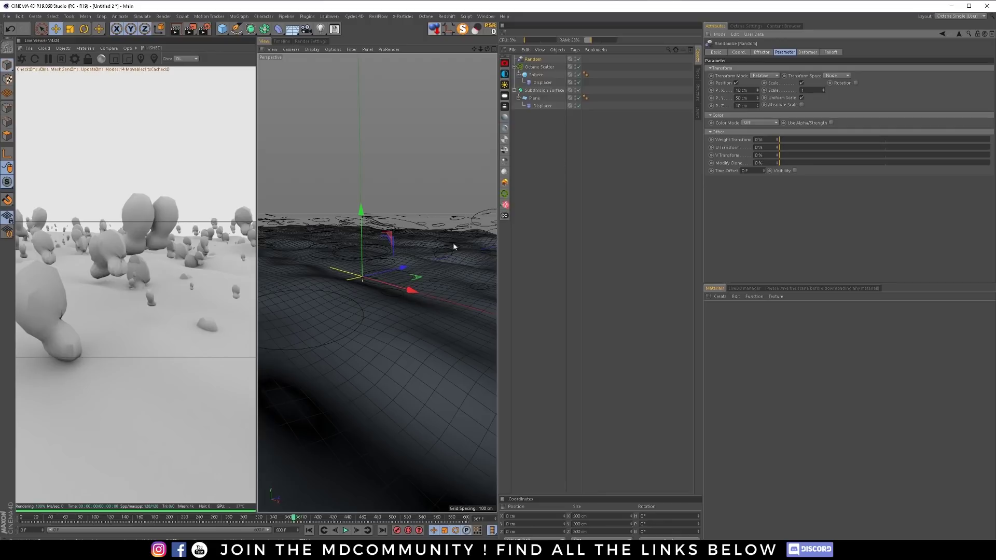
At the first frame, keyframe the random X, Y, Z position and scale
{"action": "left_click_drag", "start_coordinate": [454, 244], "coordinate": [376, 444], "text": "alt"}
{"action": "left_click", "coordinate": [310, 534]}
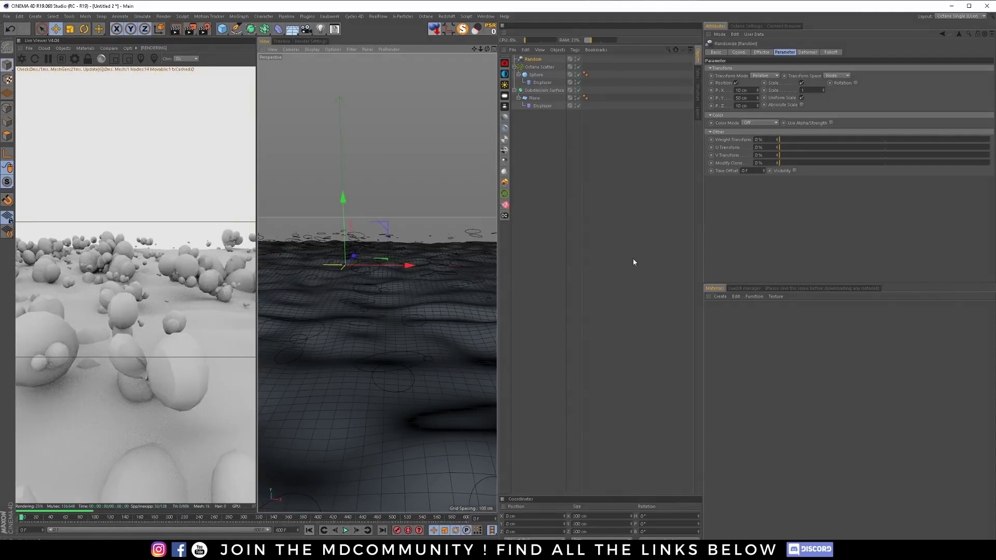
{"action": "left_click", "coordinate": [710, 90], "text": "ctrl"}
{"action": "left_click", "coordinate": [711, 98], "text": "ctrl"}
{"action": "left_click", "coordinate": [711, 106], "text": "ctrl"}
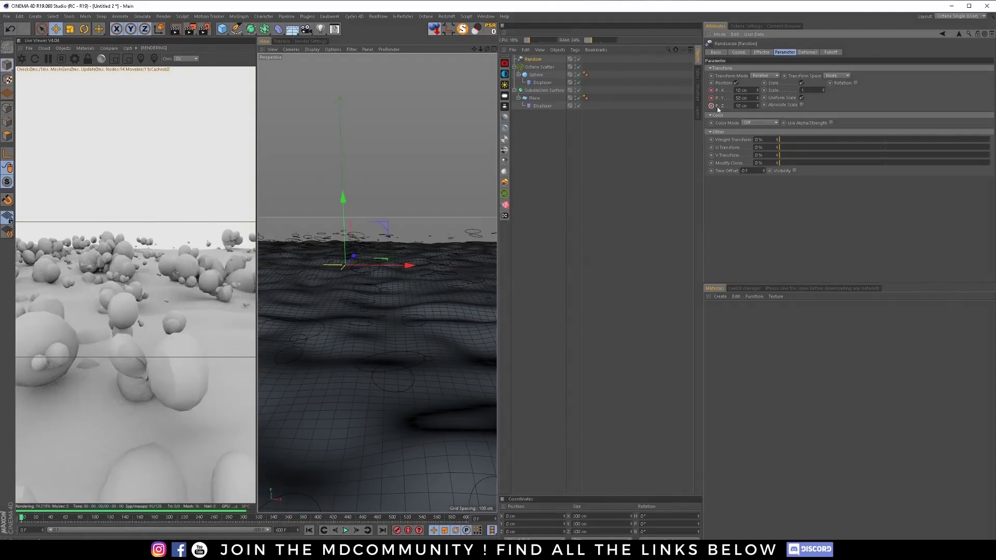
{"action": "left_click", "coordinate": [764, 90], "text": "ctrl"}
Enable random rotation with 360° on heading, pitch and bank
{"action": "left_click", "coordinate": [855, 83]}
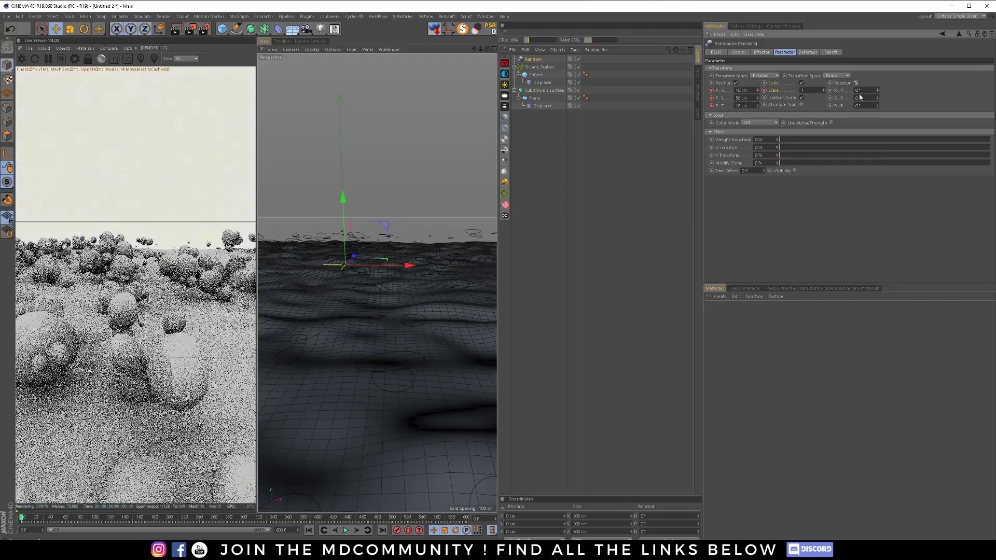
{"action": "type", "text": "360"}
{"action": "key", "text": "Tab"}
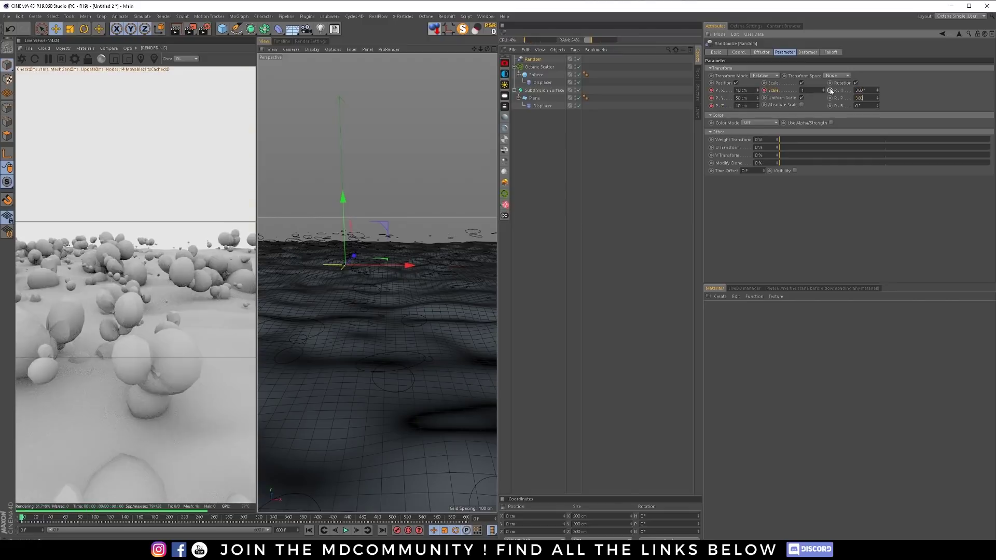
{"action": "type", "text": "360"}
{"action": "key", "text": "Tab"}
{"action": "type", "text": "360"}
{"action": "key", "text": "Return"}
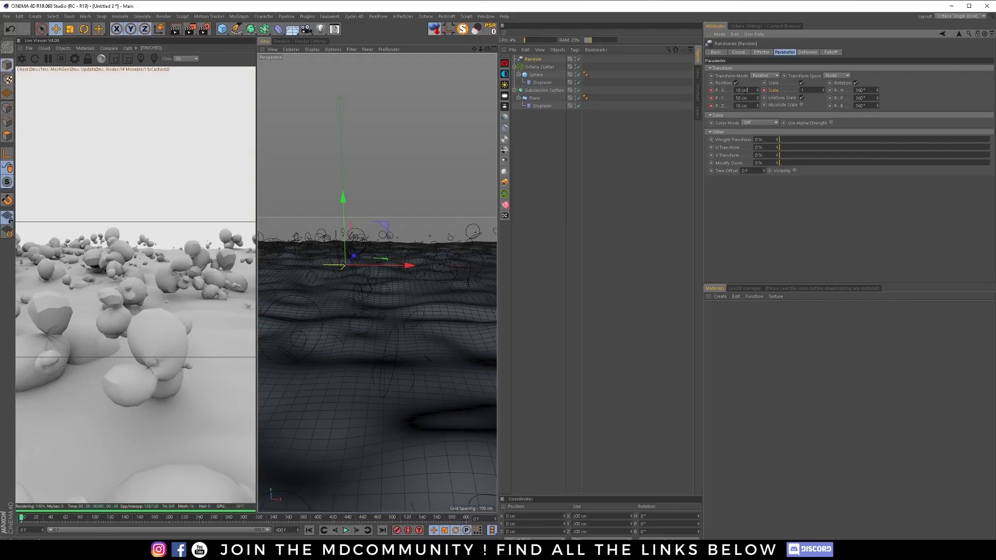
Zero the random position offsets and scale, and keyframe the zeroed X, Y, Z positions
{"action": "type", "text": "0"}
{"action": "key", "text": "Tab"}
{"action": "type", "text": "0"}
{"action": "key", "text": "Tab"}
{"action": "type", "text": "0"}
{"action": "key", "text": "Return"}
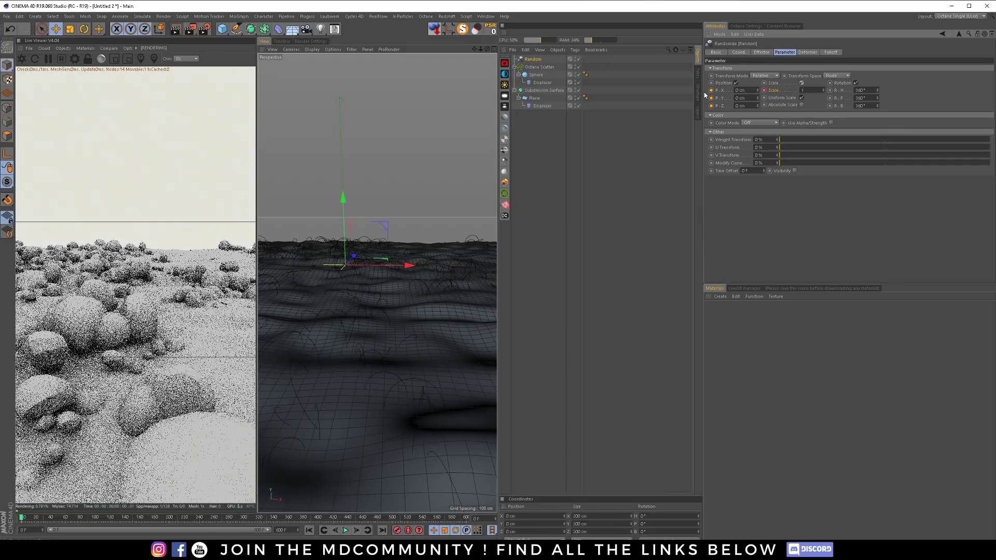
{"action": "type", "text": "0"}
{"action": "key", "text": "Return"}
{"action": "left_click", "coordinate": [711, 90]}
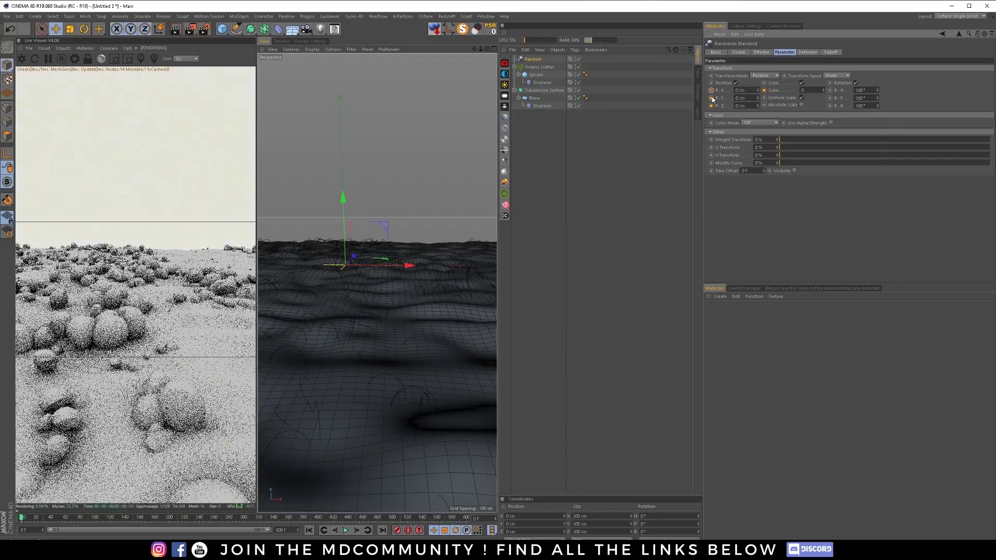
{"action": "left_click", "coordinate": [711, 98]}
{"action": "left_click", "coordinate": [711, 105]}
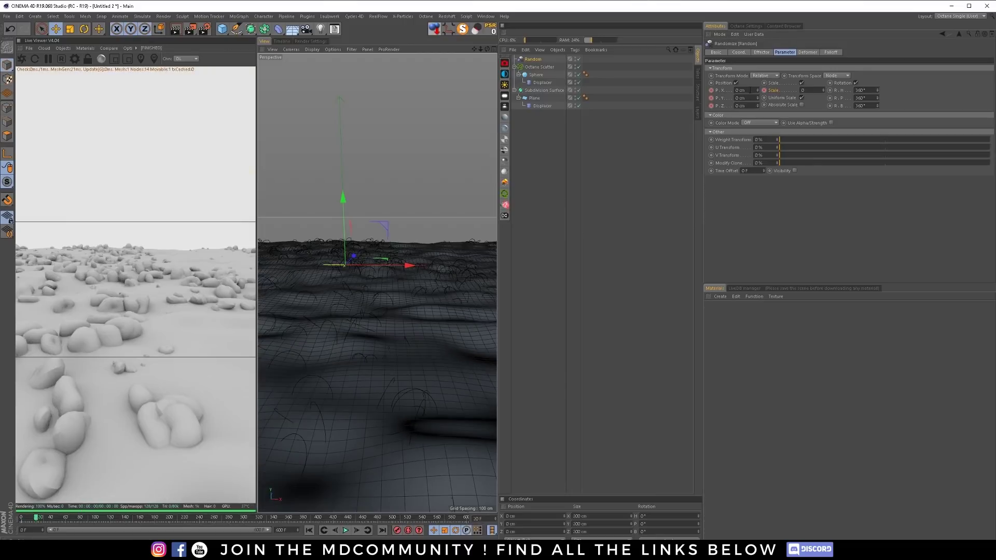
Set the X offset back to 10 cm and scale to 1, keyframing both
{"action": "left_click", "coordinate": [749, 90]}
{"action": "type", "text": "10"}
{"action": "key", "text": "Return"}
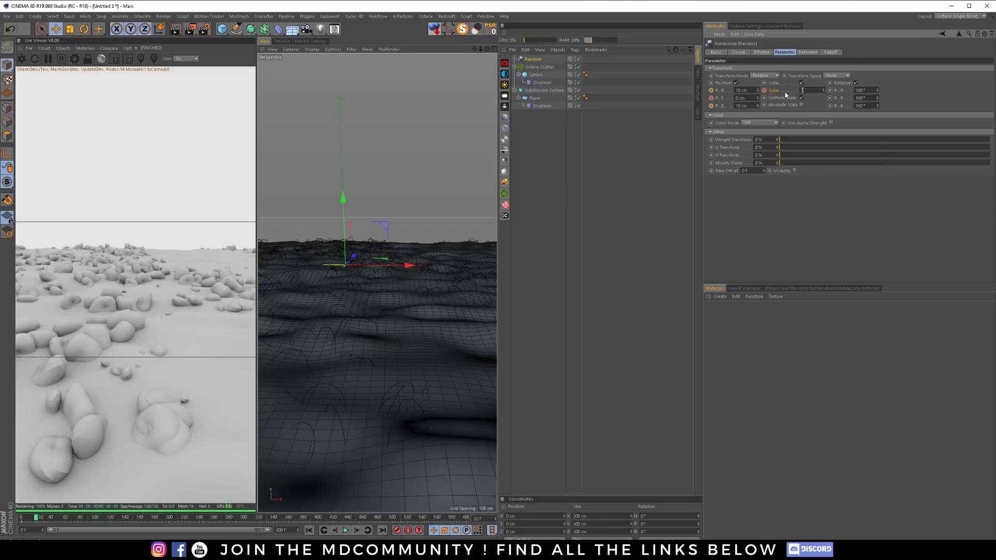
{"action": "type", "text": "1"}
{"action": "key", "text": "Return"}
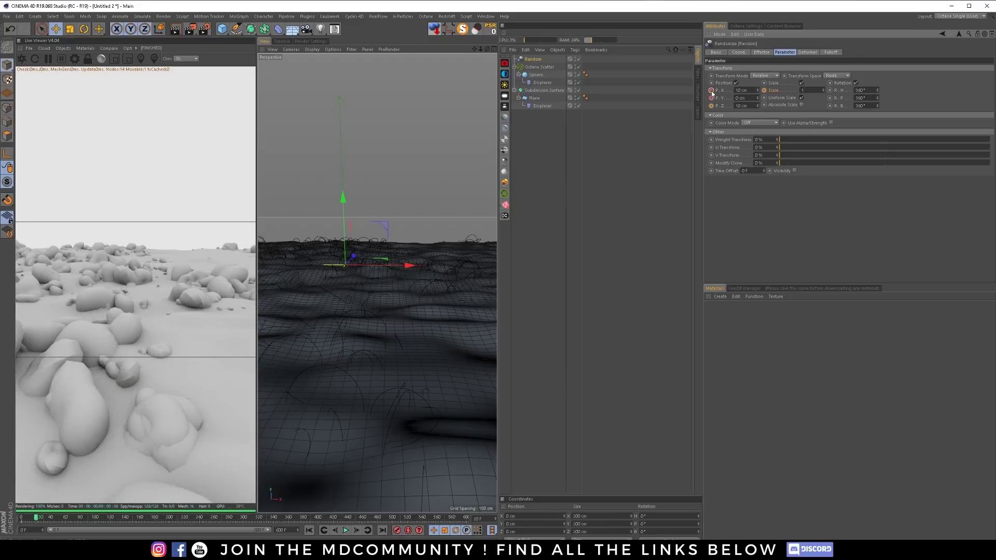
{"action": "left_click", "coordinate": [711, 90], "text": "ctrl"}
{"action": "left_click", "coordinate": [764, 90], "text": "ctrl"}
At the last frame, set the random Y position to 500 cm and preview the rise
{"action": "left_click", "coordinate": [382, 530]}
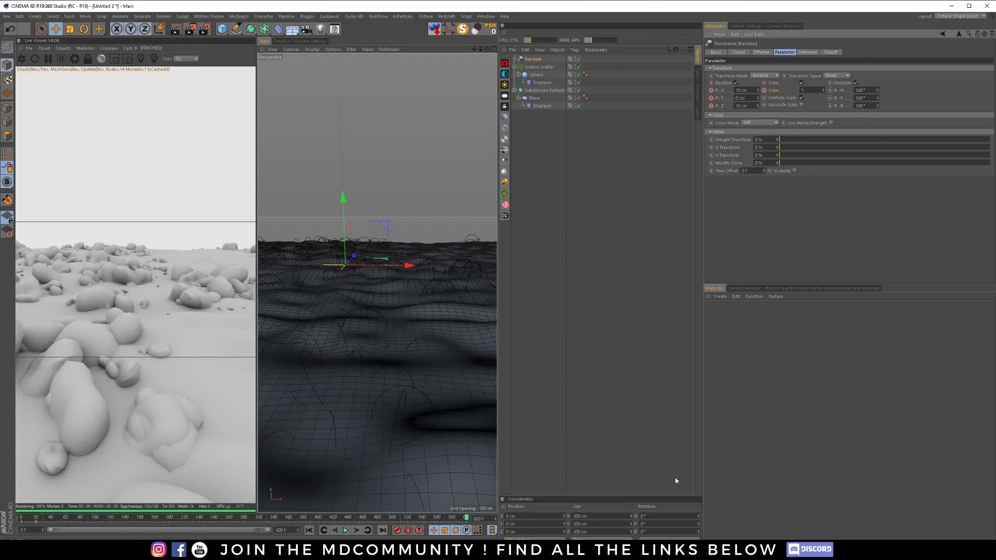
{"action": "double_click", "coordinate": [740, 98]}
{"action": "type", "text": "500"}
{"action": "key", "text": "Return"}
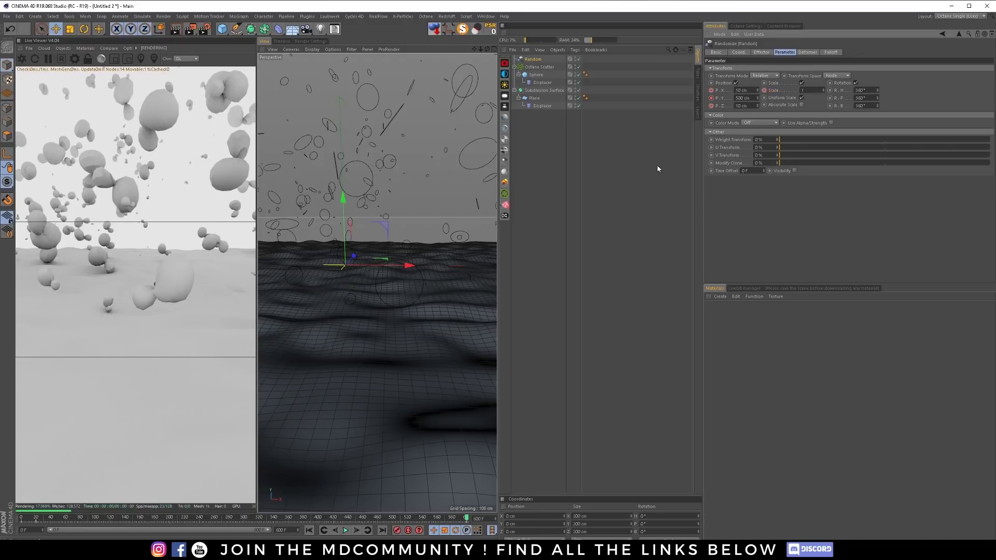
{"action": "left_click_drag", "start_coordinate": [466, 518], "coordinate": [182, 533]}
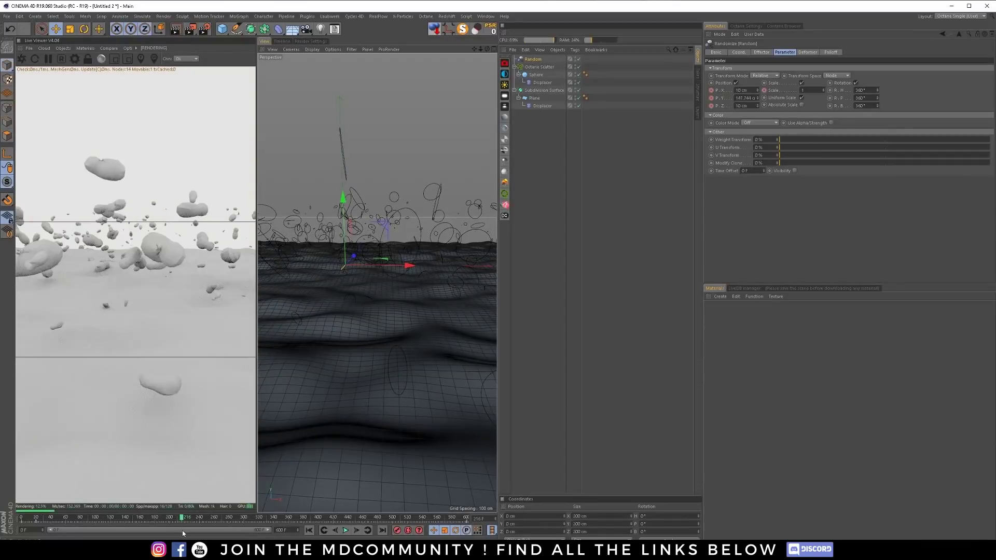
Wrap the Sphere in a Subdivision Surface
{"action": "left_click", "coordinate": [542, 75]}
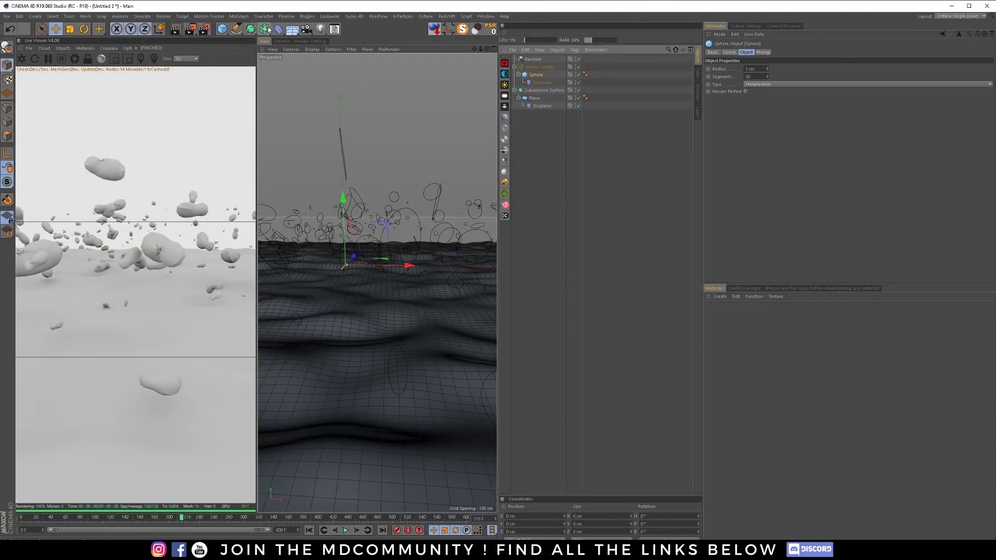
{"action": "left_click", "coordinate": [252, 29], "text": "alt"}
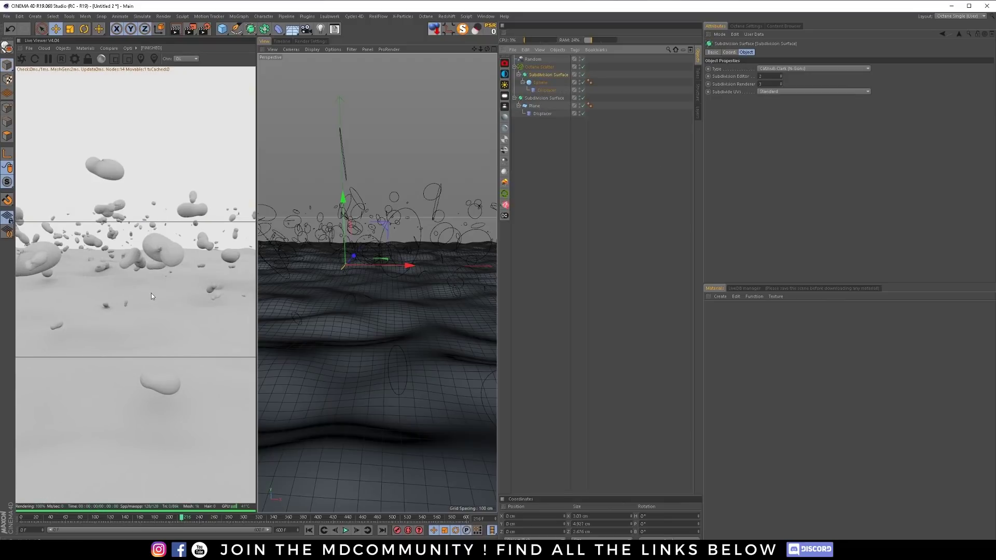
{"action": "left_click_drag", "start_coordinate": [393, 250], "coordinate": [384, 274], "text": "alt"}
Lower the sphere Displacer's height from 10 cm to 5 cm, then to 0 cm
{"action": "left_click", "coordinate": [546, 90]}
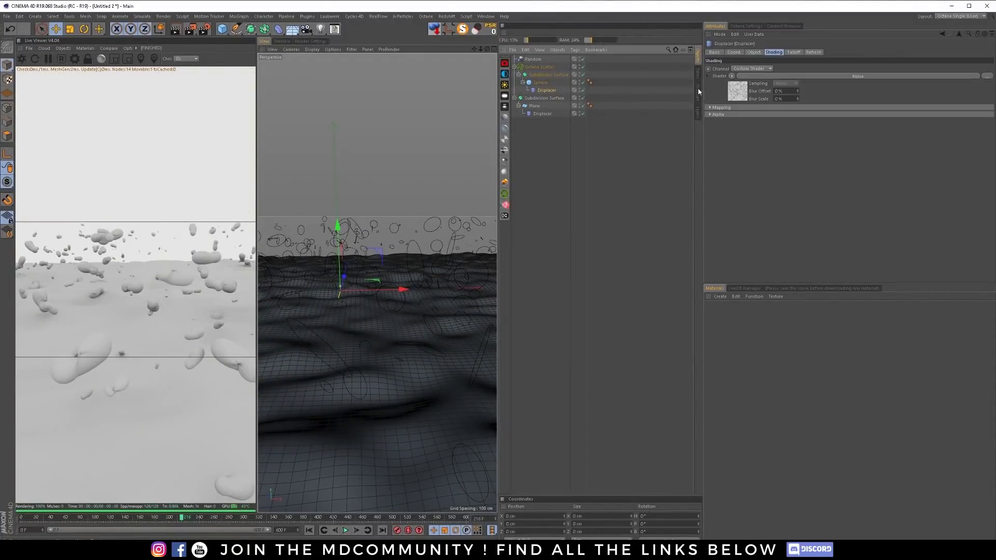
{"action": "left_click", "coordinate": [753, 53]}
{"action": "left_click", "coordinate": [750, 86]}
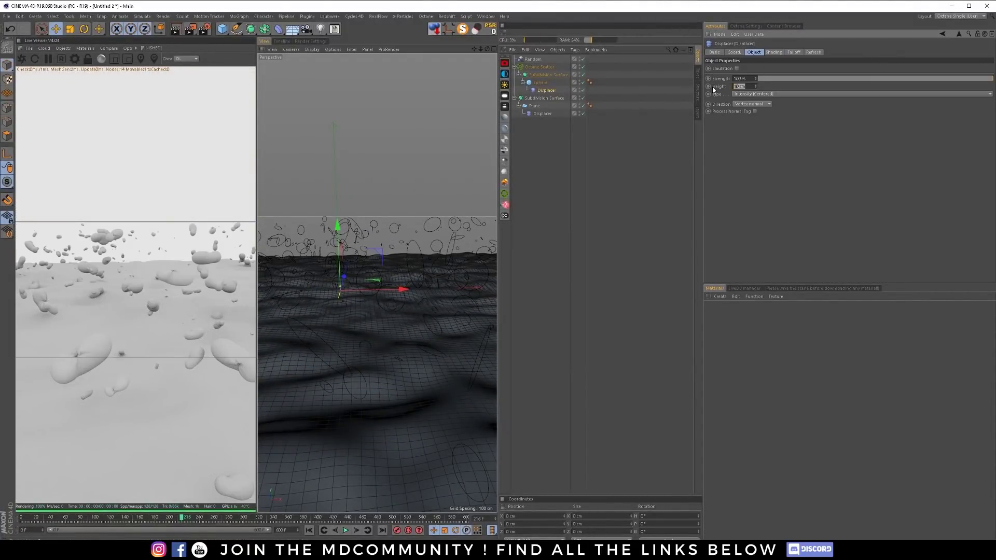
{"action": "type", "text": "5"}
{"action": "key", "text": "Return"}
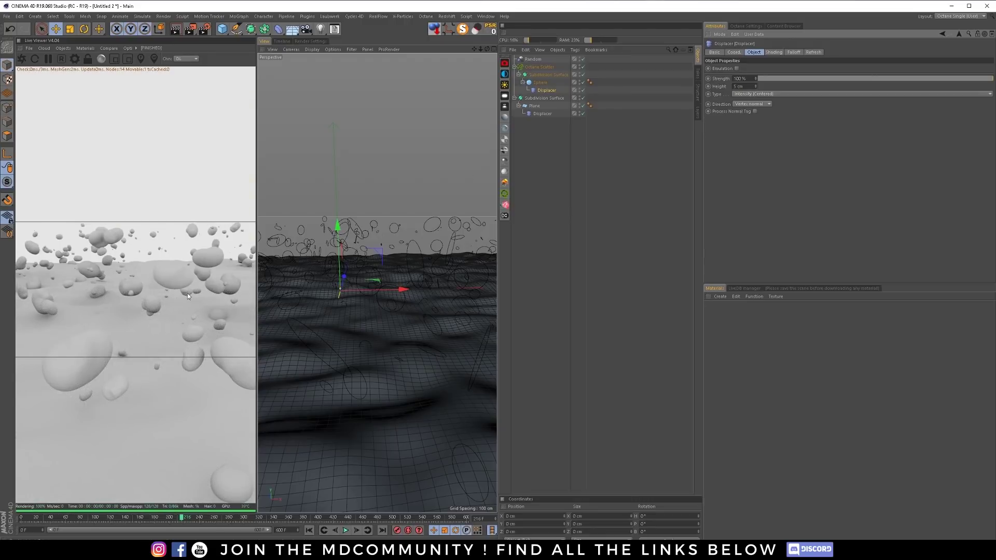
{"action": "left_click", "coordinate": [743, 86]}
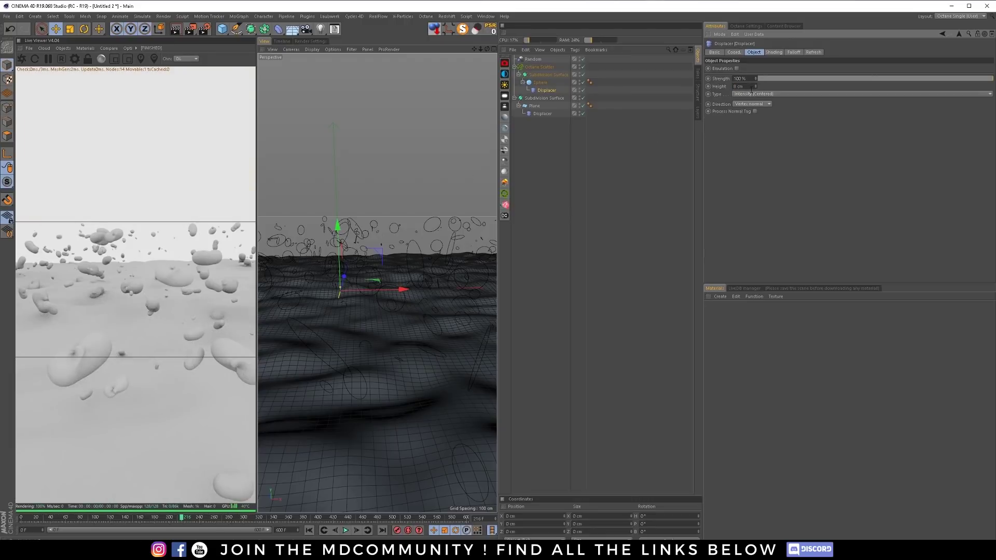
{"action": "key", "text": "Return"}
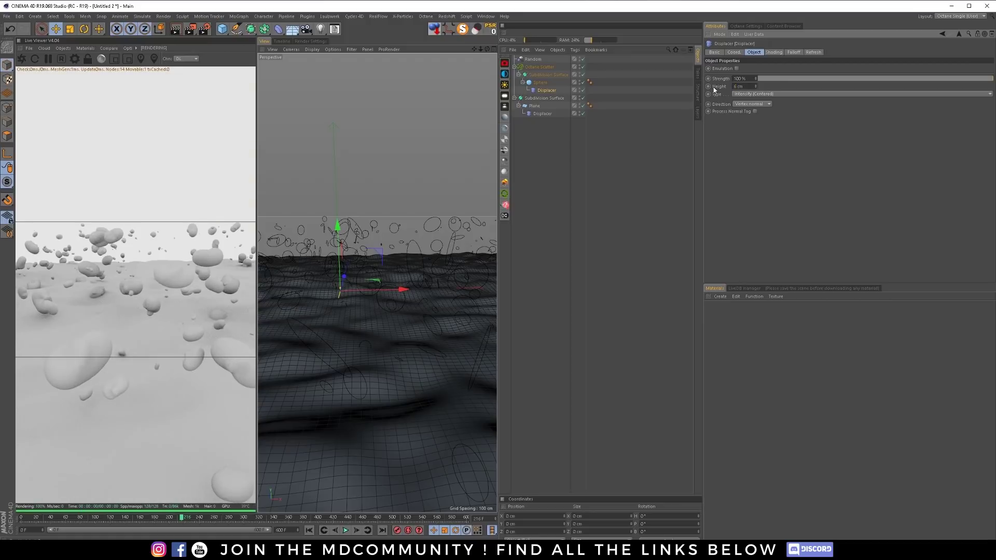
{"action": "middle_click_drag", "start_coordinate": [364, 316], "coordinate": [382, 289], "text": "alt"}
{"action": "left_click_drag", "start_coordinate": [382, 290], "coordinate": [384, 316], "text": "alt"}
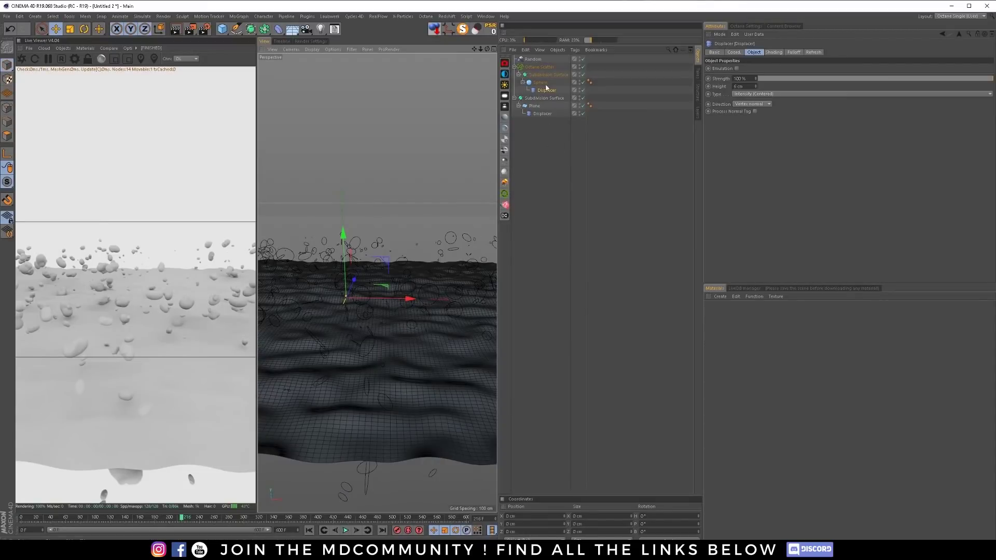
Keyframe the Octane Scatter's distribution position at frame 0
{"action": "left_click", "coordinate": [543, 66]}
{"action": "left_click", "coordinate": [771, 52]}
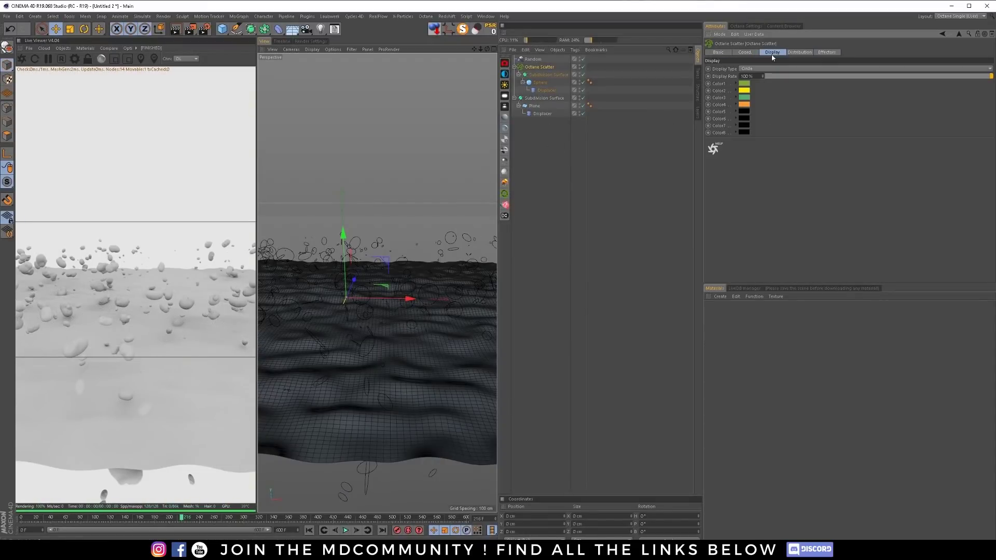
{"action": "left_click", "coordinate": [801, 52]}
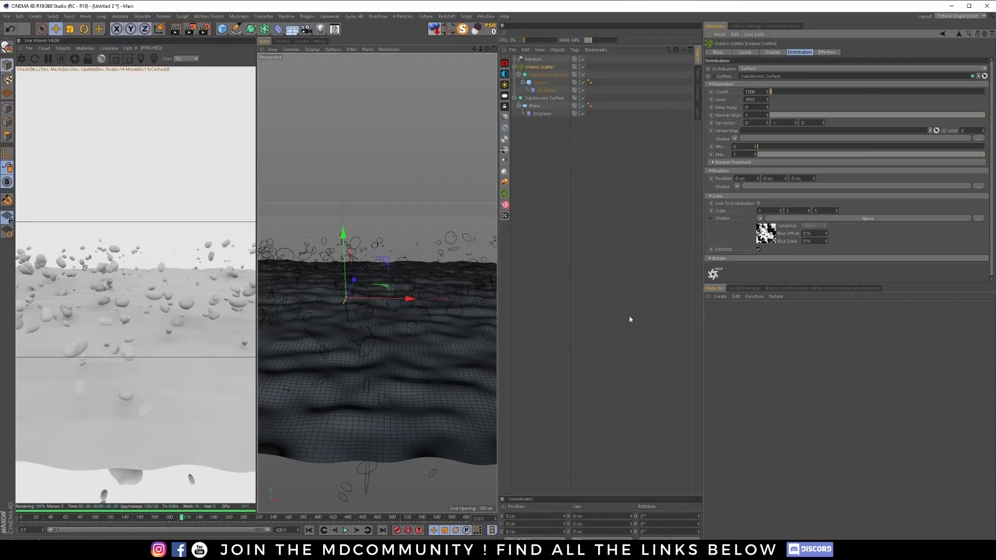
{"action": "left_click", "coordinate": [309, 530]}
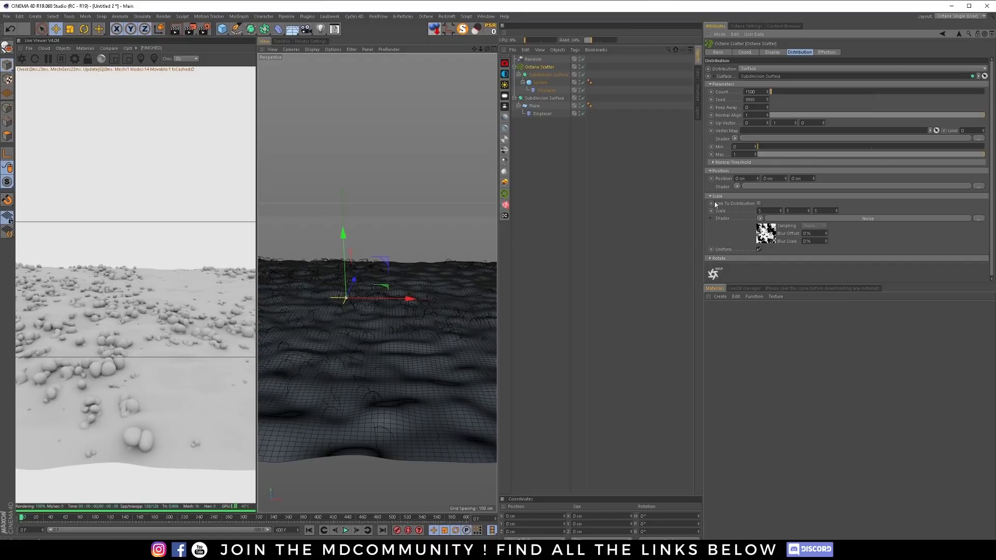
{"action": "left_click", "coordinate": [711, 178]}
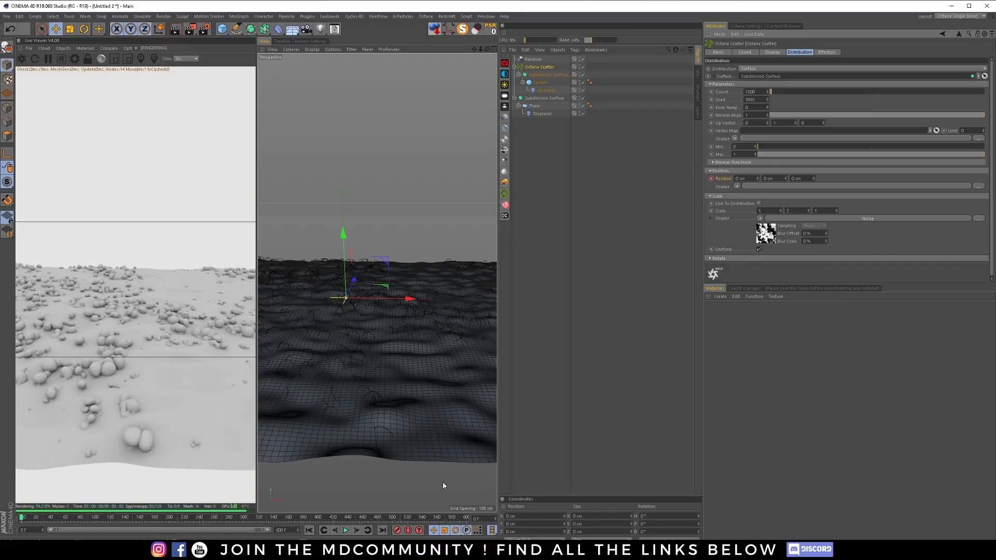
At the last frame, set the scatter's Position Y to 1000 cm and keyframe it
{"action": "left_click", "coordinate": [383, 530]}
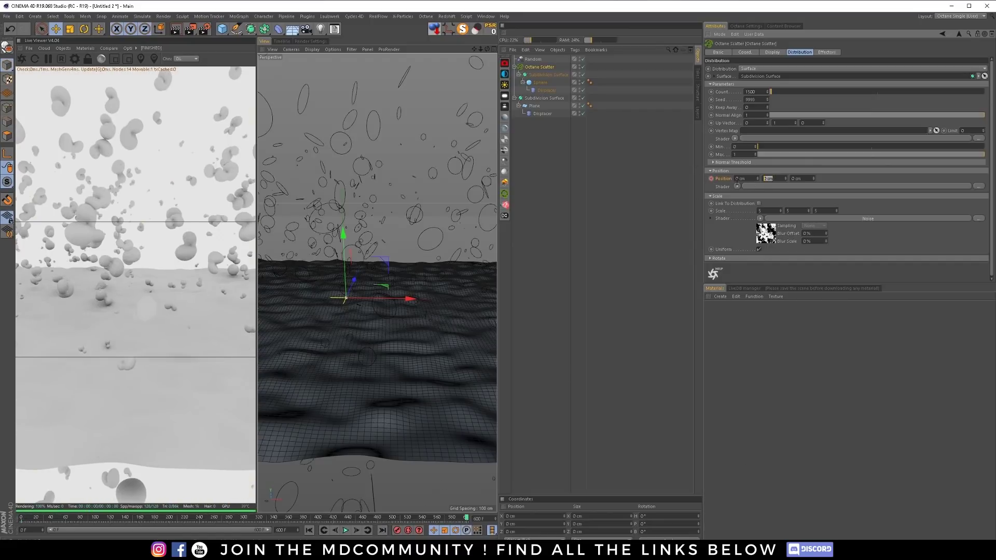
{"action": "type", "text": "1000"}
{"action": "key", "text": "Return"}
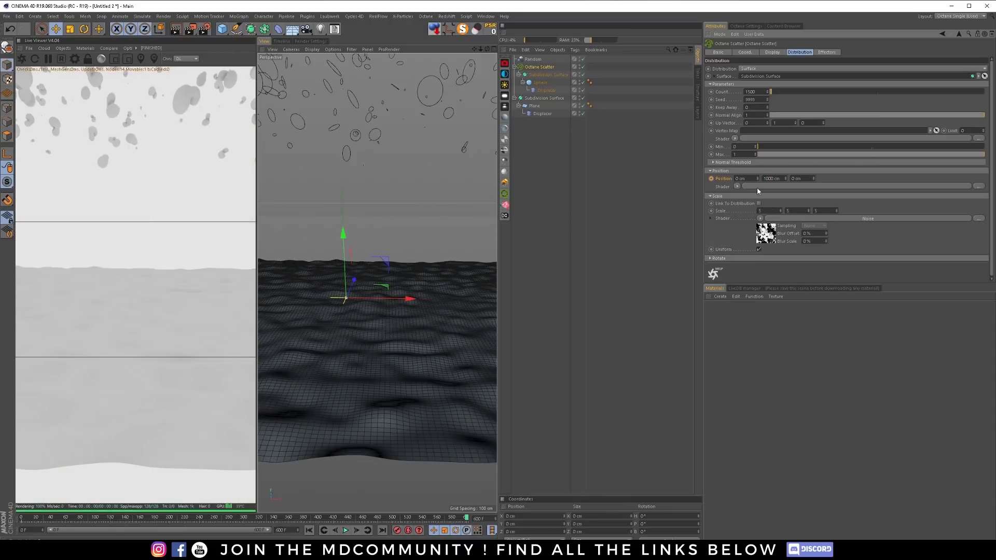
{"action": "left_click", "coordinate": [711, 178]}
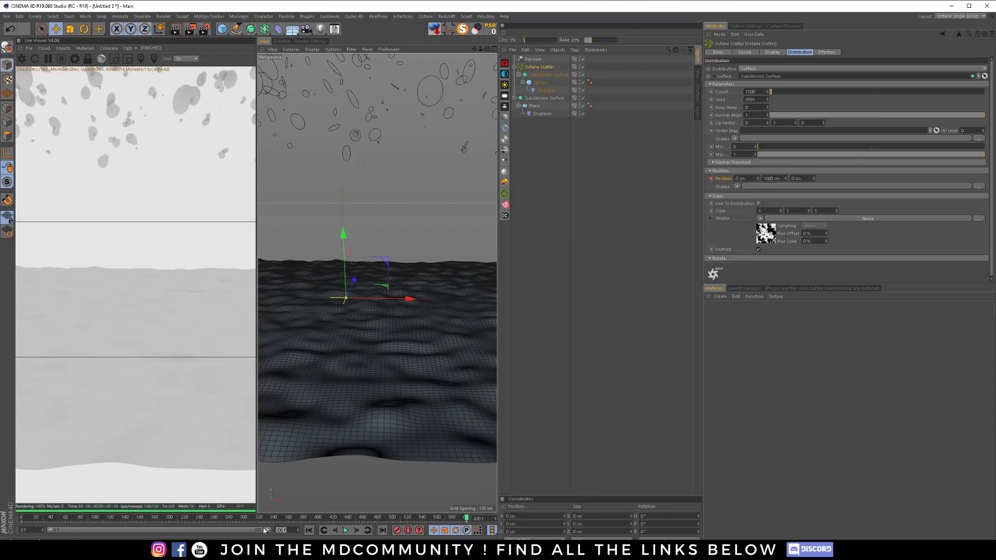
End the scene at frame 300 and scrub back to check the bubbles rising
{"action": "key", "text": "Return"}
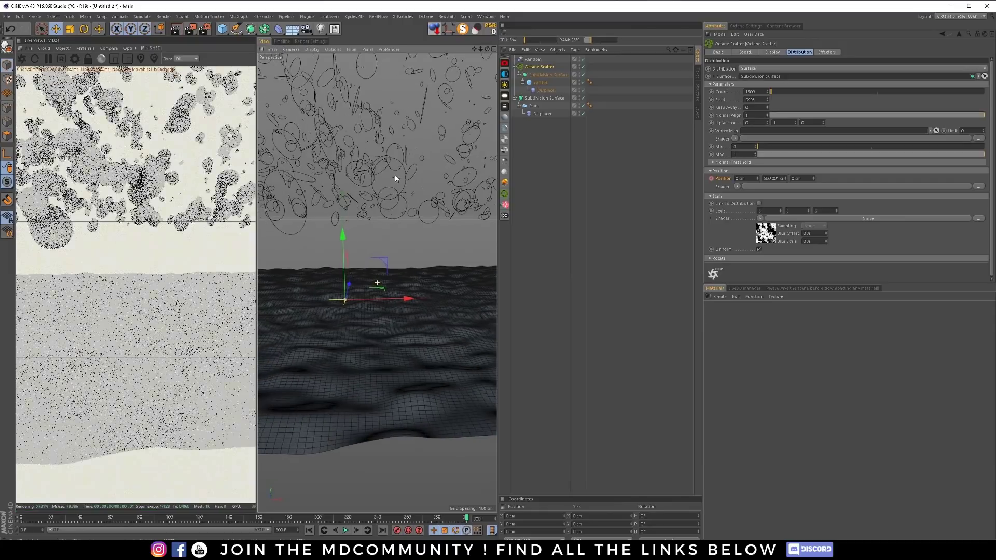
{"action": "middle_click_drag", "start_coordinate": [400, 180], "coordinate": [401, 207], "text": "alt"}
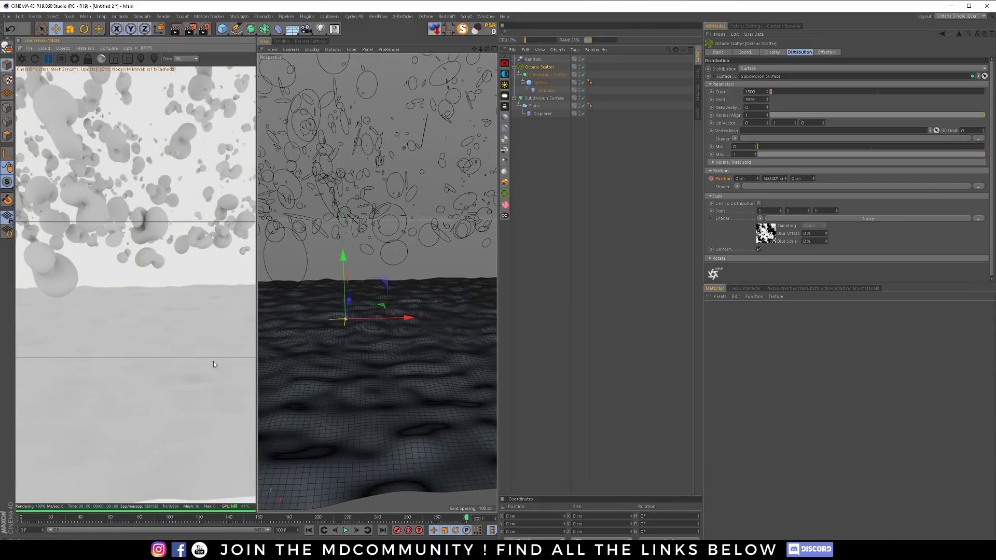
{"action": "left_click_drag", "start_coordinate": [466, 520], "coordinate": [387, 522]}
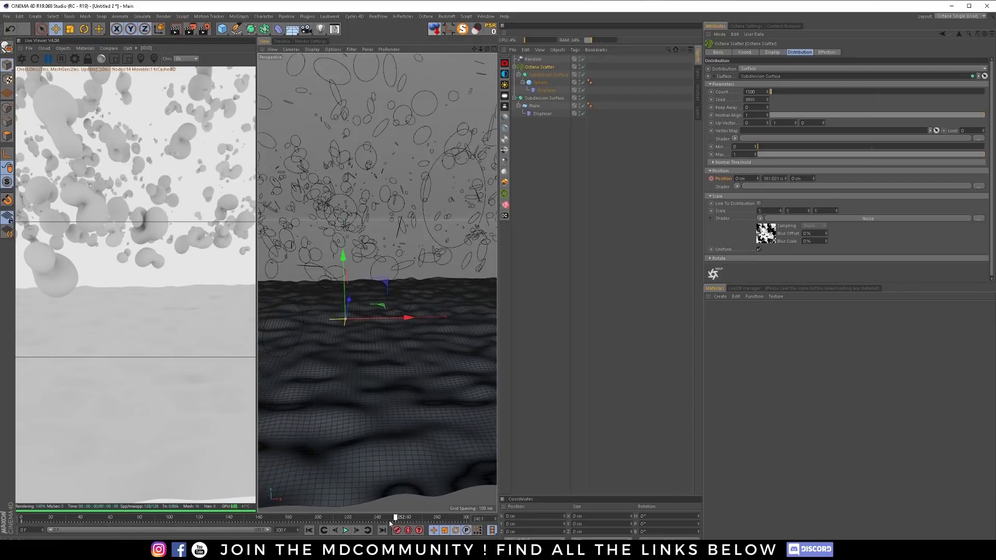
{"action": "left_click", "coordinate": [23, 60]}
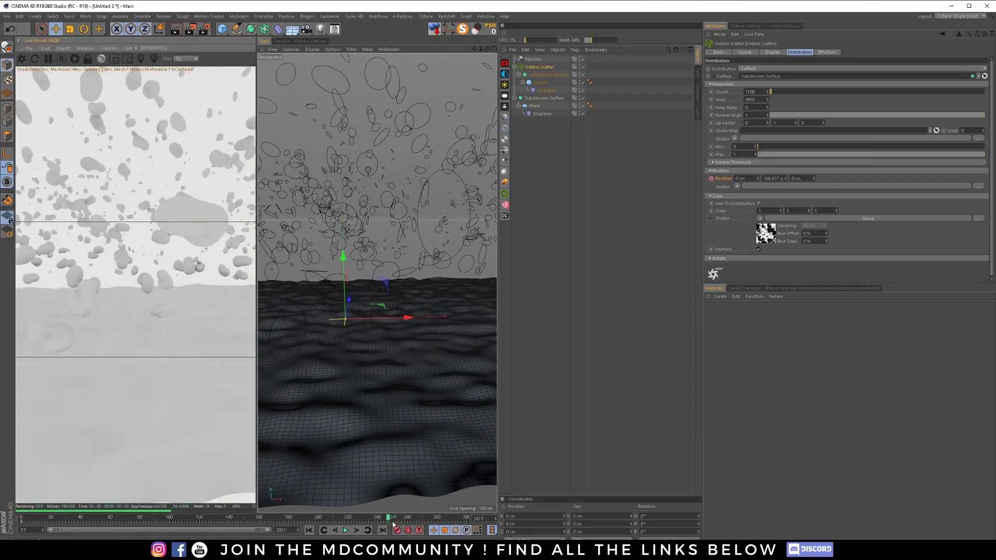
{"action": "left_click_drag", "start_coordinate": [343, 521], "coordinate": [276, 520]}
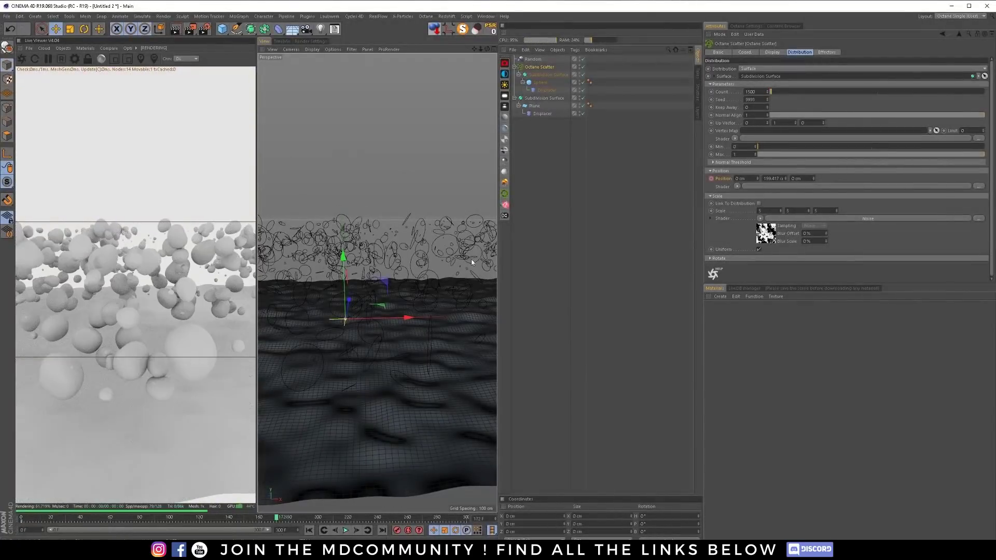
Add an OctaneSky and an OctaneCamera, then delete the sky
{"action": "left_click", "coordinate": [504, 74]}
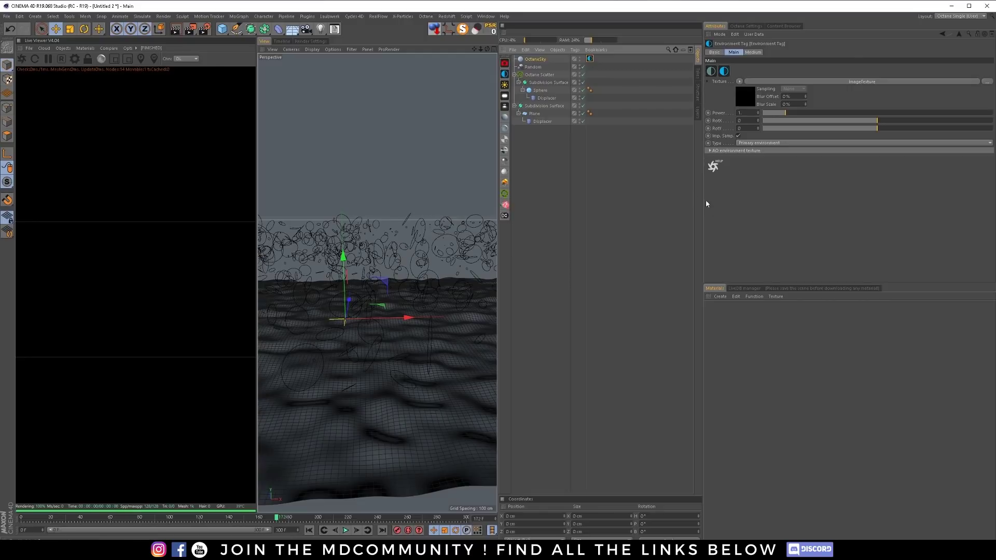
{"action": "left_click", "coordinate": [505, 63]}
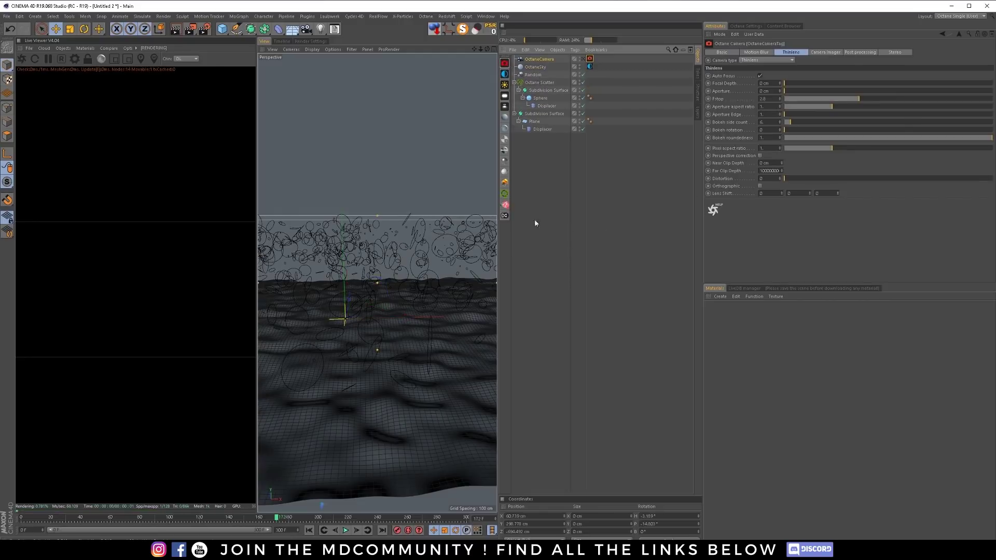
{"action": "left_click", "coordinate": [539, 68]}
{"action": "key", "text": "Delete"}
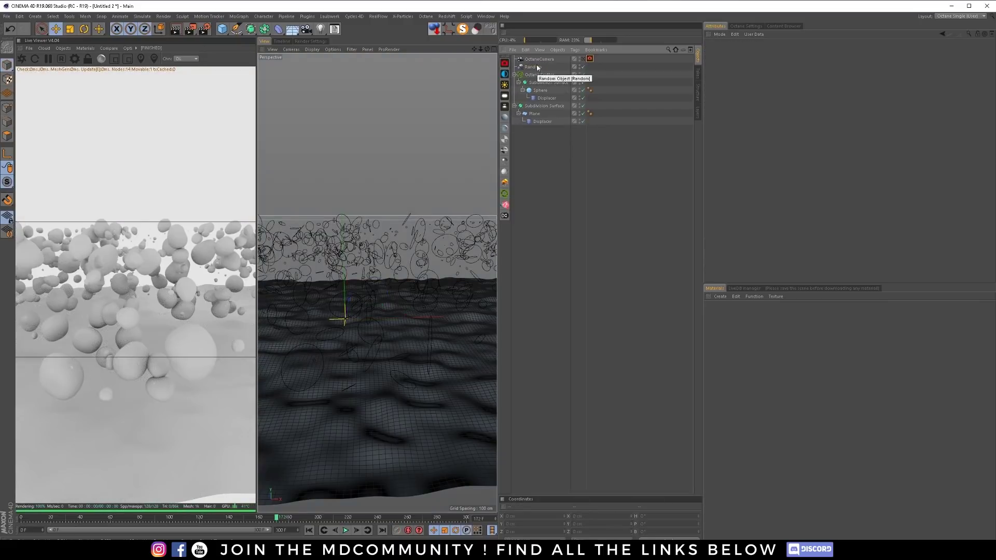
Reset the OctaneCamera's position and rotation to zero with Reset PSR
{"action": "left_click", "coordinate": [540, 59]}
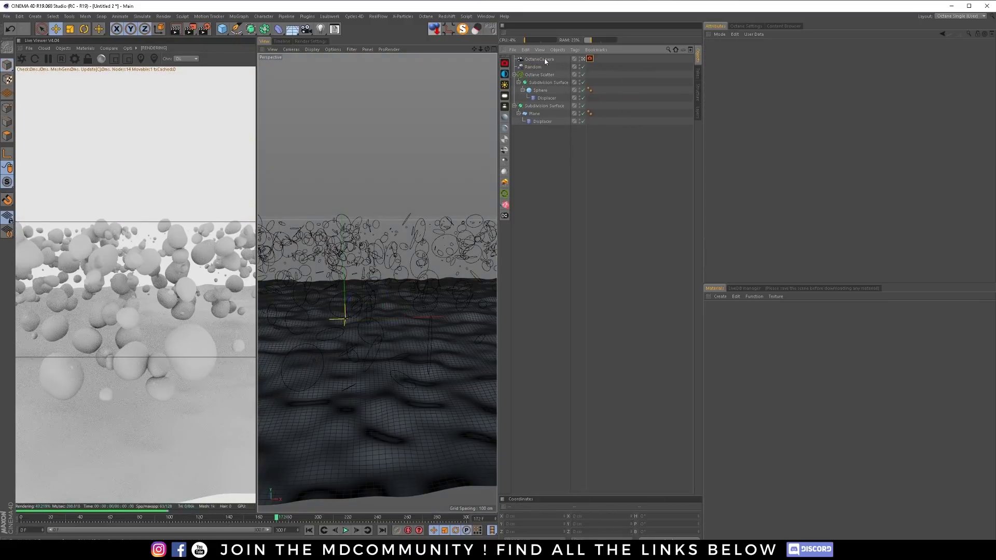
{"action": "left_click", "coordinate": [490, 29]}
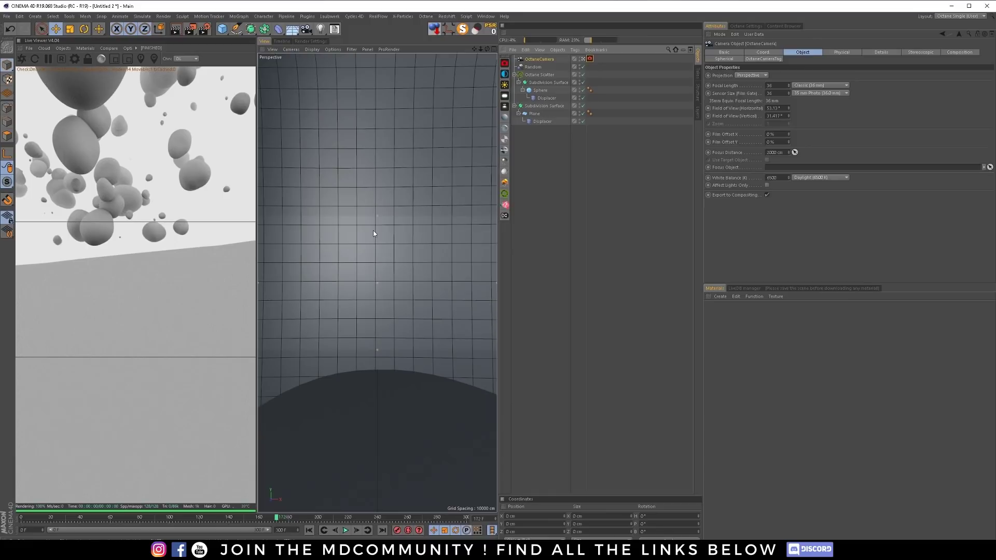
{"action": "key", "text": "shift+c"}
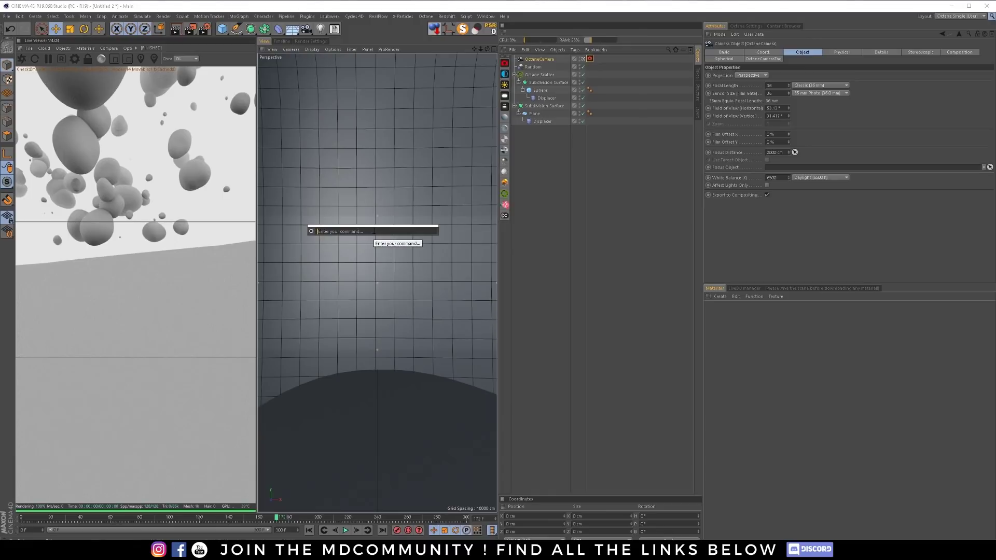
{"action": "type", "text": "psr"}
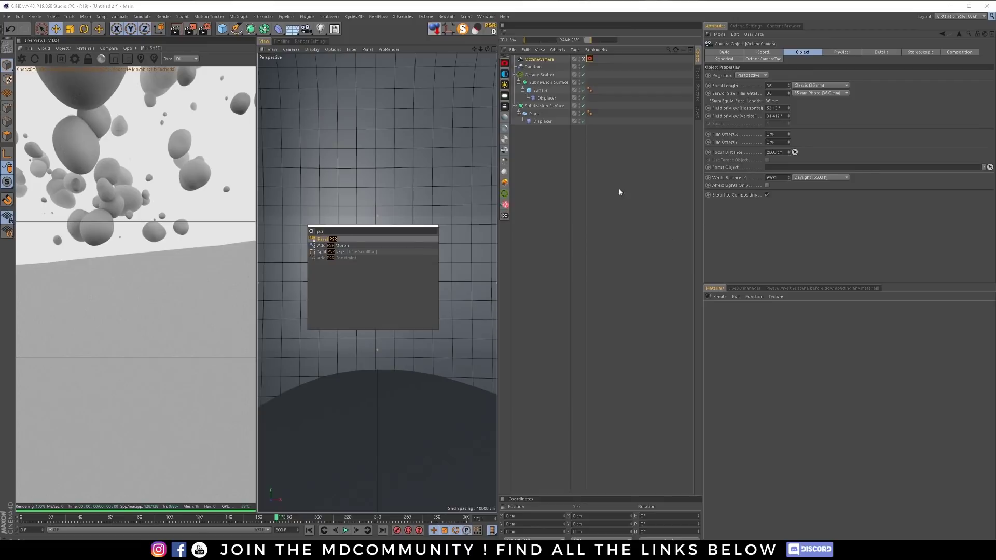
{"action": "key", "text": "Escape"}
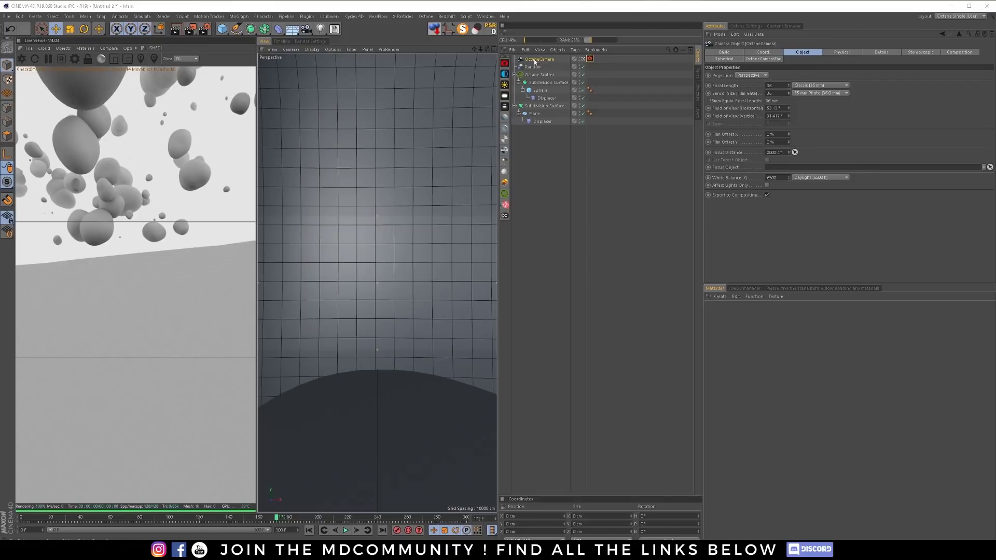
{"action": "left_click", "coordinate": [486, 16]}
{"action": "key", "text": "Escape"}
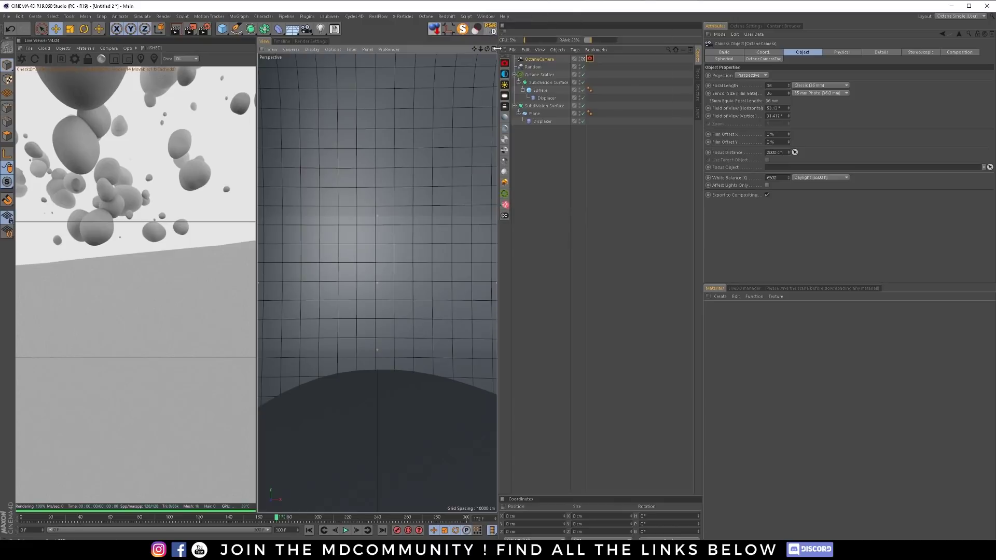
{"action": "right_click", "coordinate": [386, 32]}
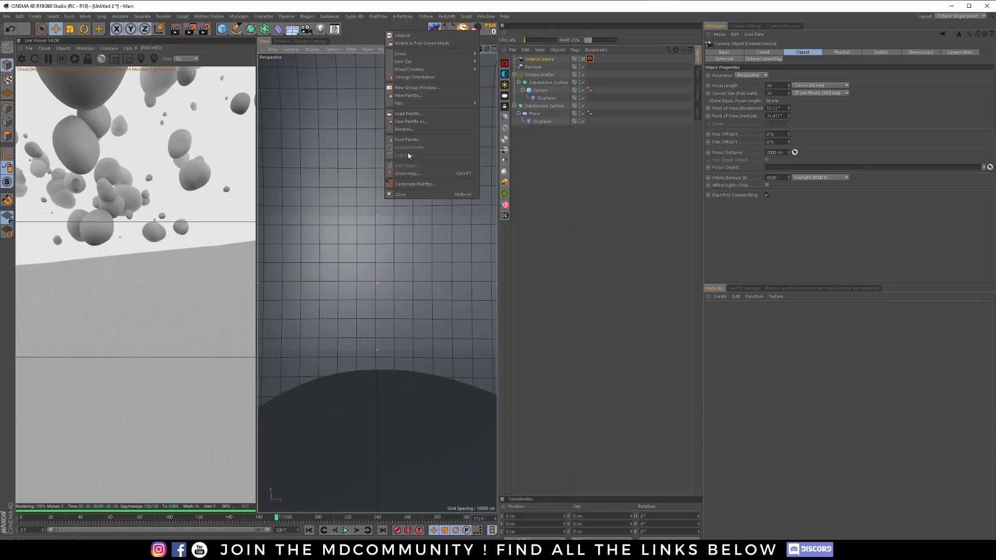
{"action": "left_click", "coordinate": [415, 184]}
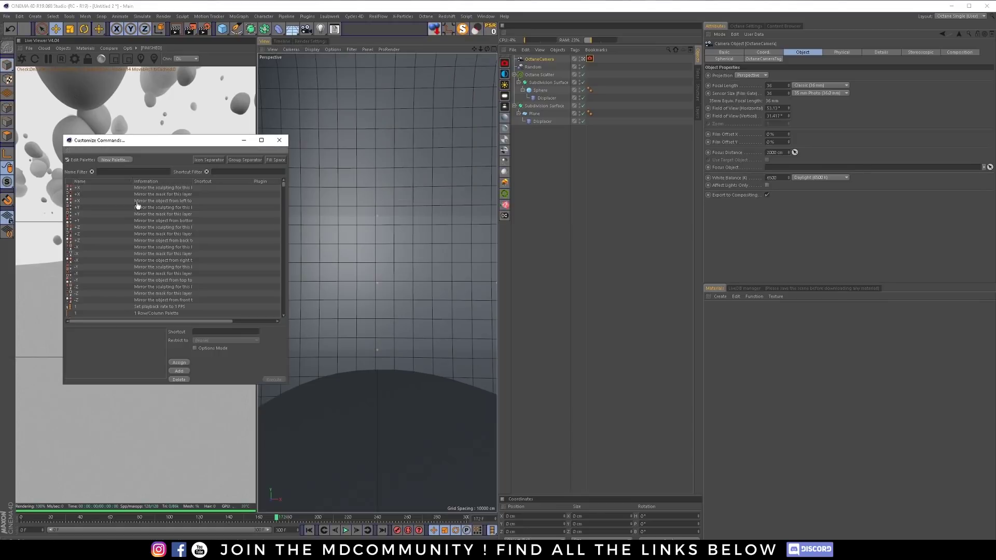
{"action": "left_click", "coordinate": [121, 173]}
{"action": "type", "text": "psr"}
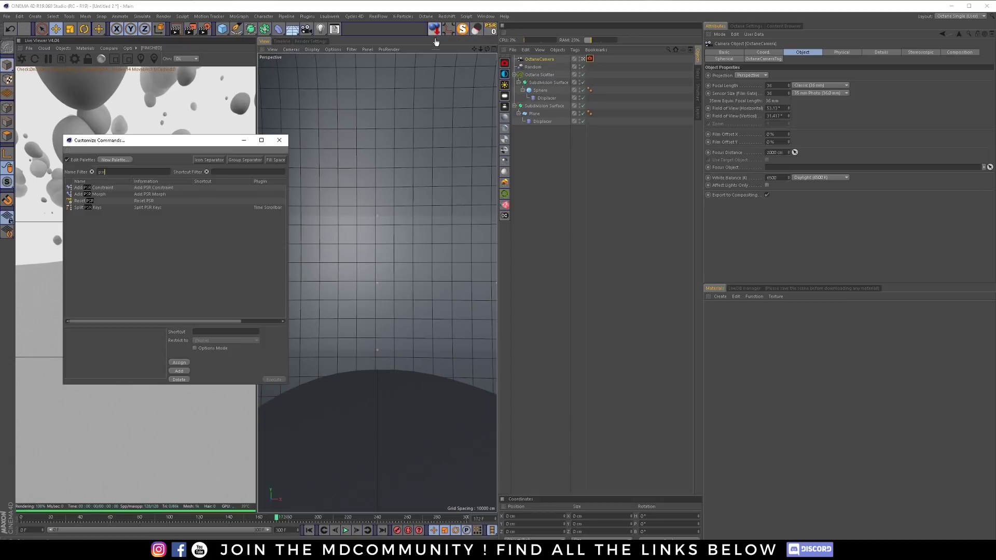
{"action": "left_click", "coordinate": [279, 141]}
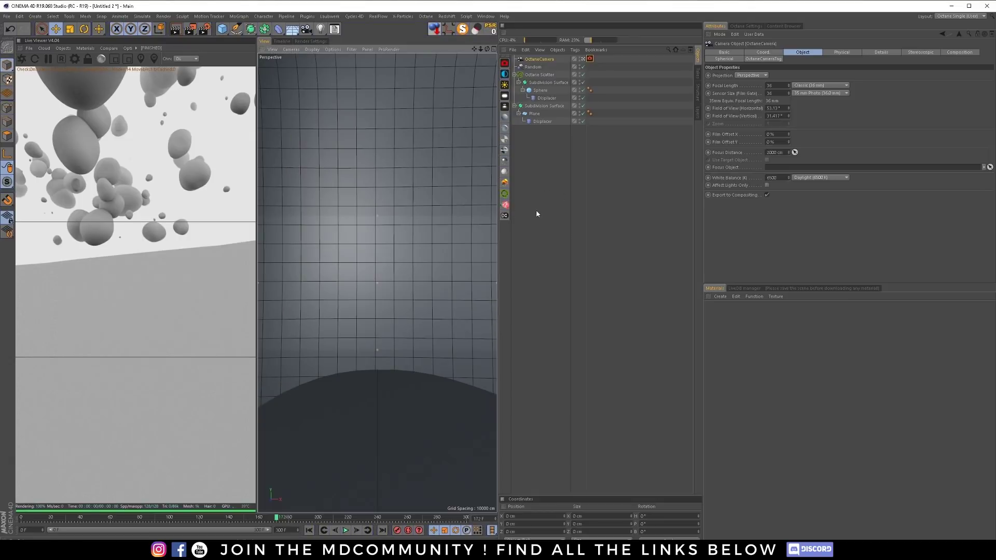
{"action": "left_click", "coordinate": [544, 211]}
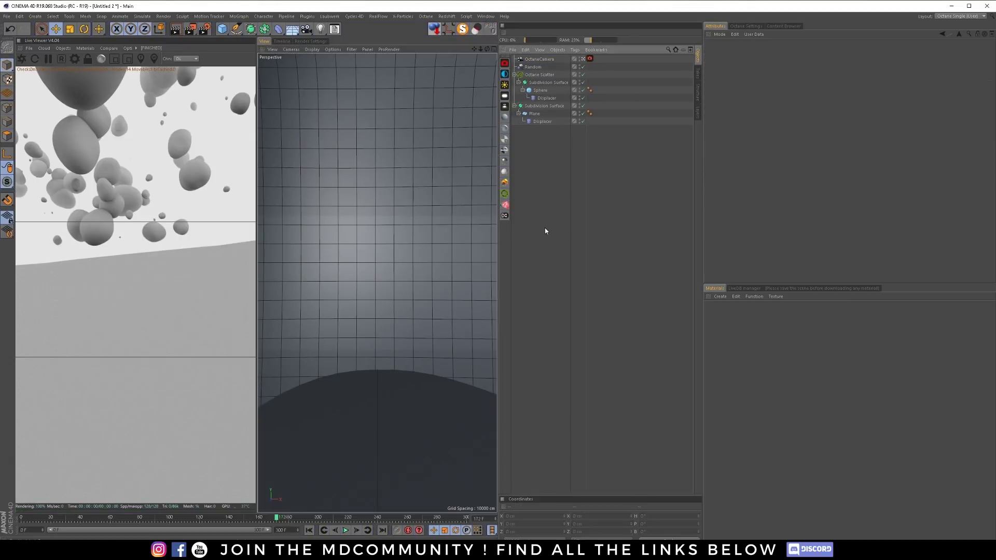
Set the OctaneCamera's focal length to 50 mm
{"action": "left_click", "coordinate": [540, 60]}
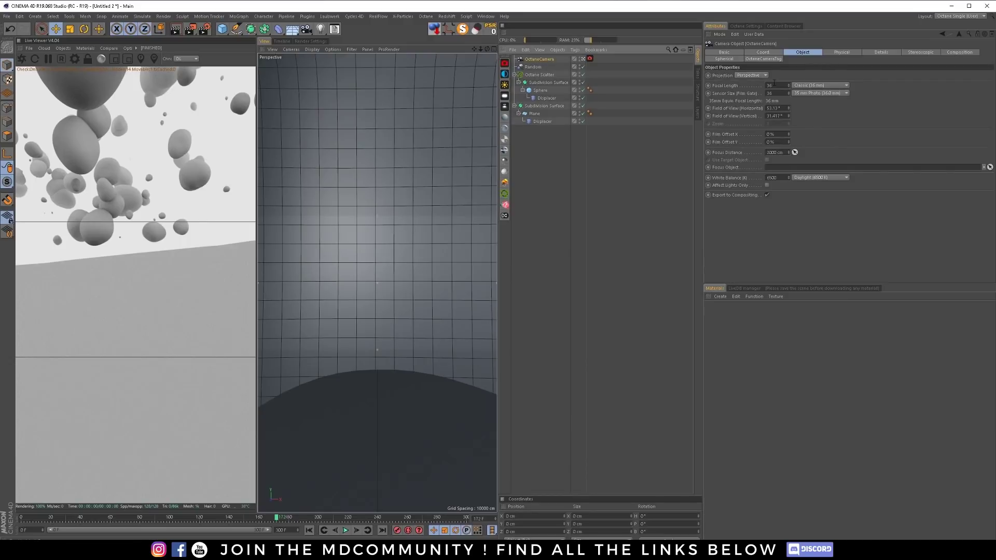
{"action": "left_click", "coordinate": [776, 85]}
{"action": "type", "text": "50"}
{"action": "key", "text": "Return"}
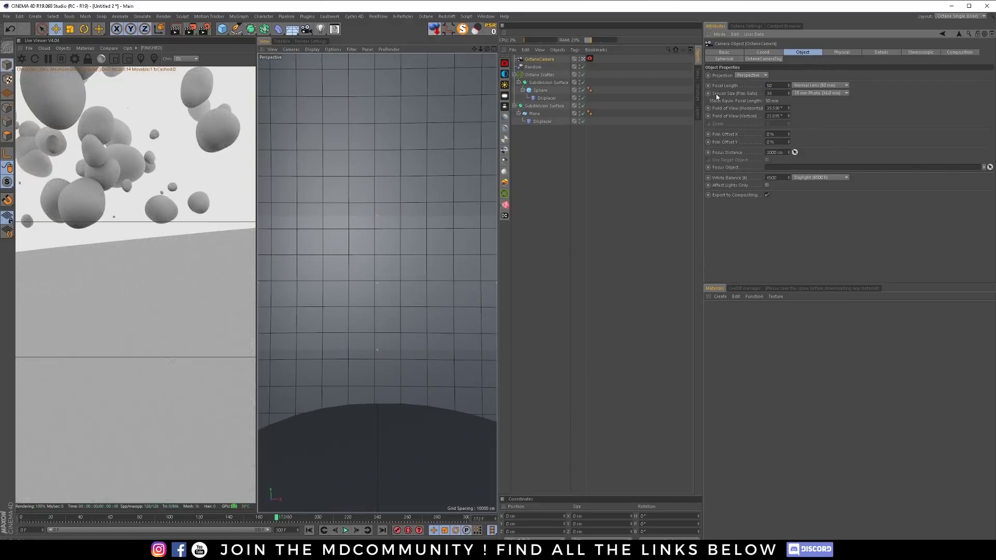
Move the camera to -600 cm in Z and pitch it 30°, checking the shot near frame 222
{"action": "left_click", "coordinate": [761, 52]}
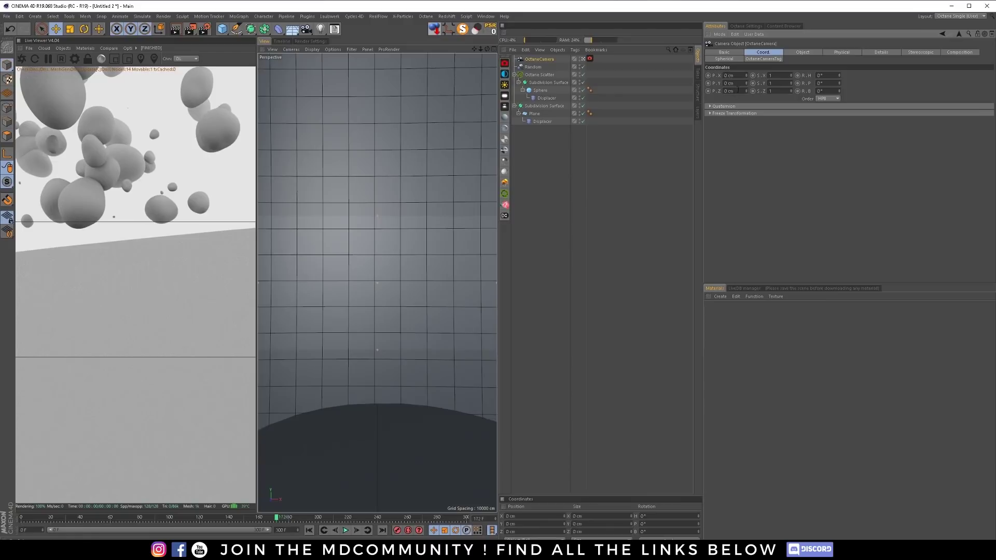
{"action": "left_click", "coordinate": [737, 90]}
{"action": "type", "text": "-600"}
{"action": "key", "text": "Return"}
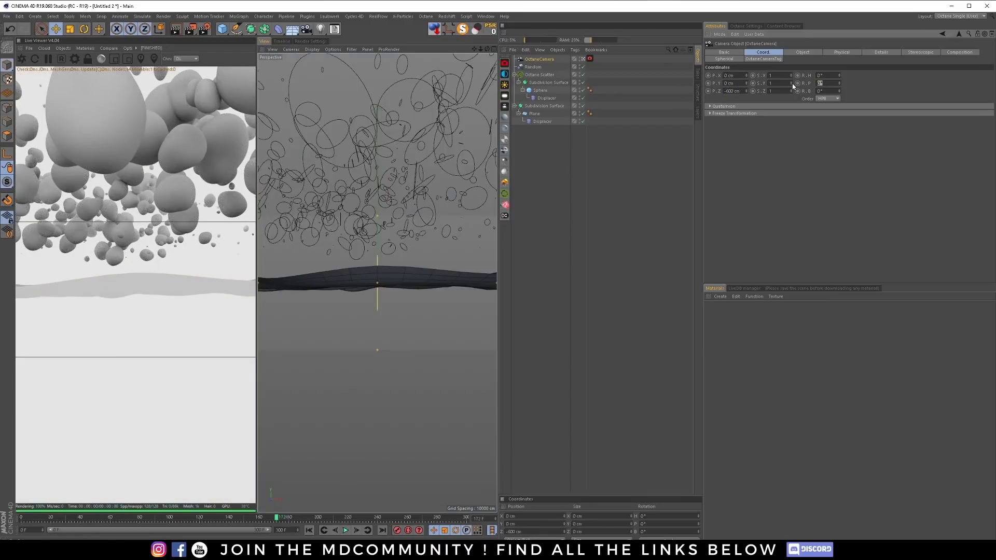
{"action": "type", "text": "30"}
{"action": "key", "text": "Return"}
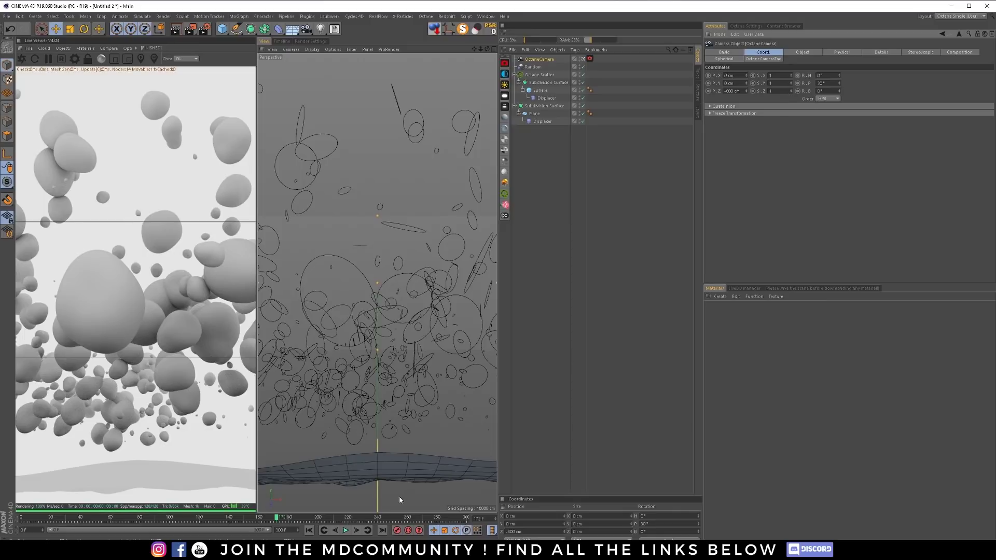
{"action": "left_click_drag", "start_coordinate": [282, 518], "coordinate": [294, 538]}
{"action": "left_click", "coordinate": [335, 530]}
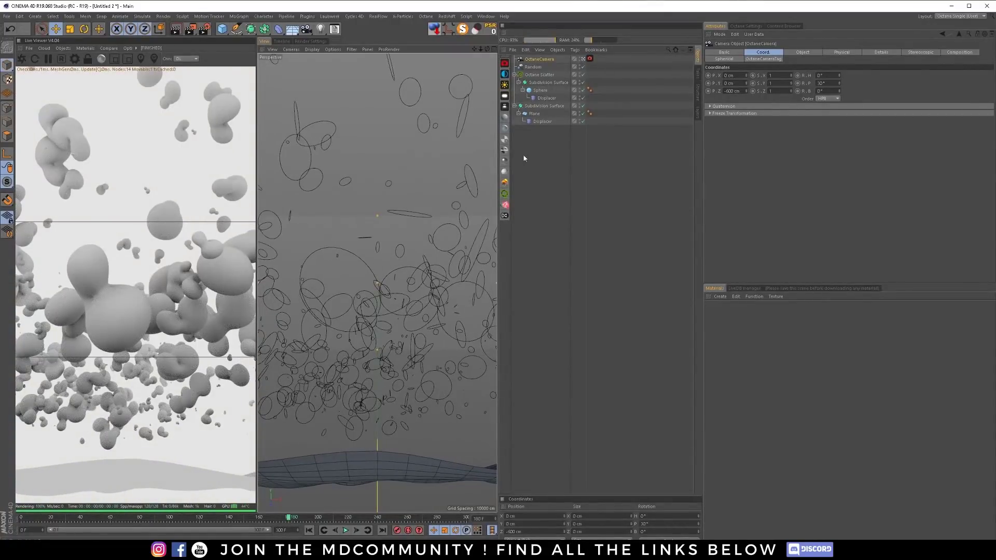
Add an Octane area light and size it 500 × 500 cm
{"action": "left_click", "coordinate": [504, 74]}
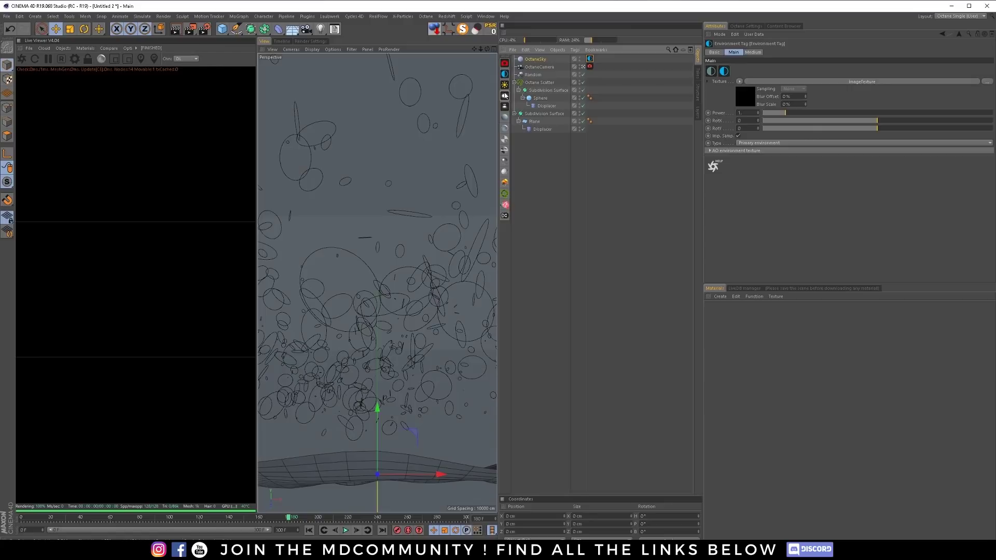
{"action": "left_click", "coordinate": [504, 96]}
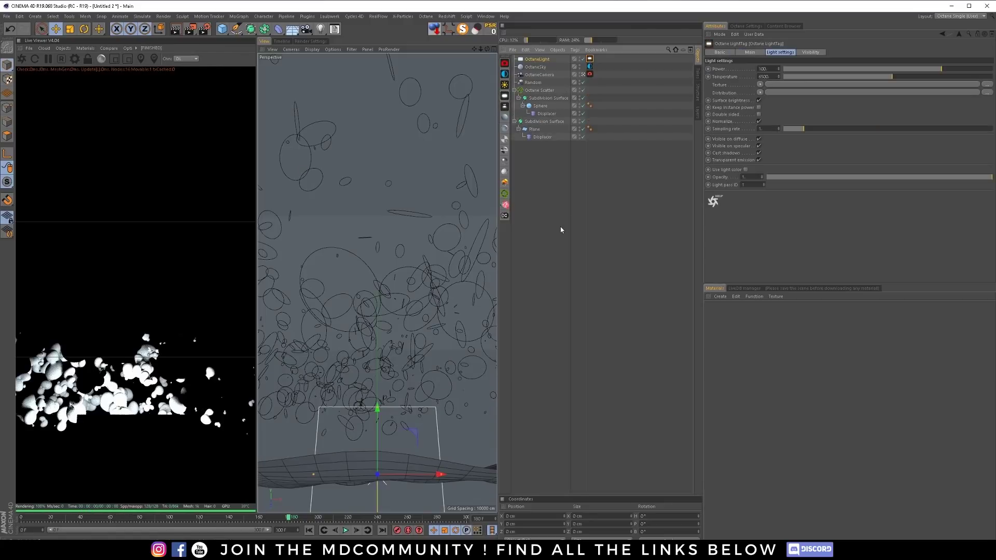
{"action": "left_click", "coordinate": [536, 59]}
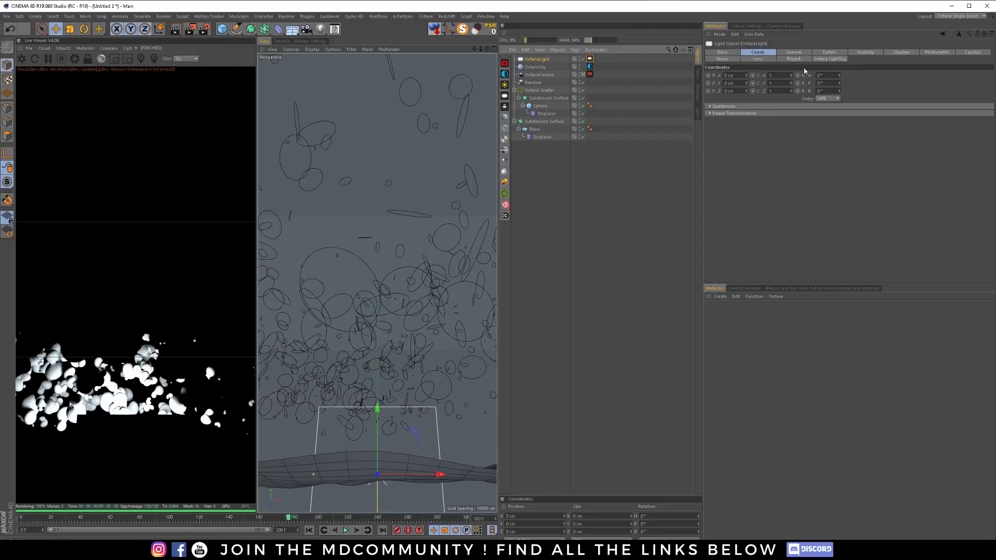
{"action": "left_click", "coordinate": [825, 52]}
{"action": "left_click", "coordinate": [778, 131]}
{"action": "type", "text": "50"}
{"action": "key", "text": "Tab"}
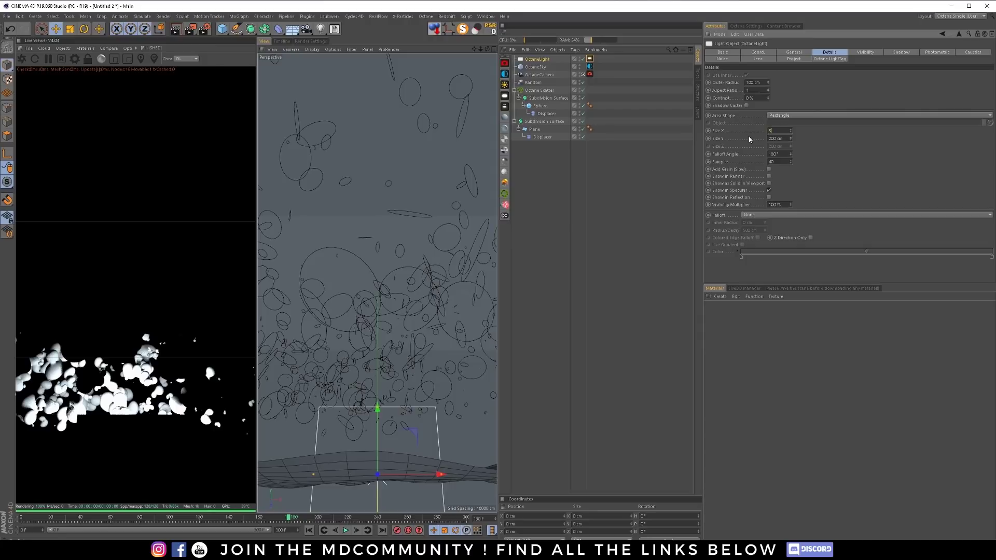
{"action": "type", "text": "500"}
{"action": "key", "text": "Return"}
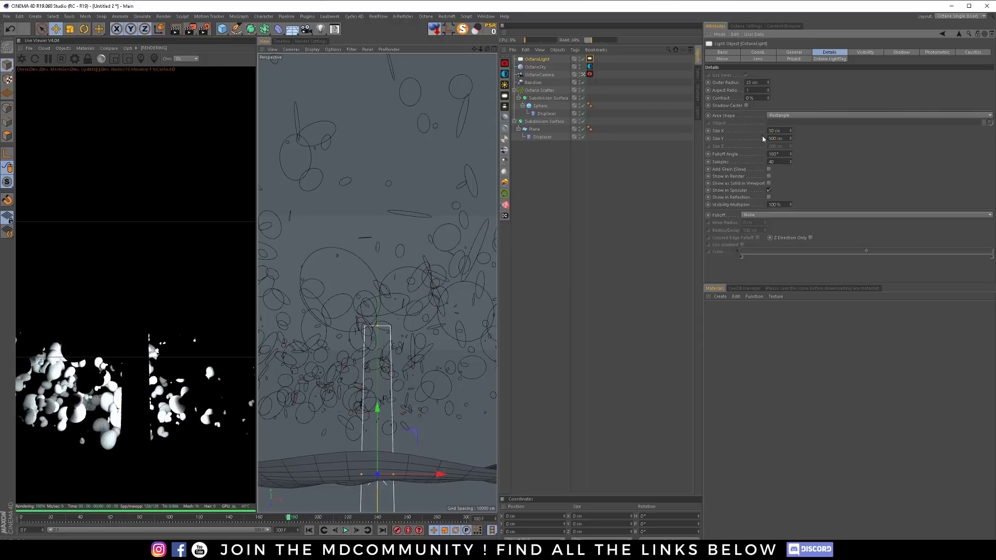
{"action": "key", "text": "shift+Tab"}
{"action": "type", "text": "500"}
{"action": "key", "text": "Return"}
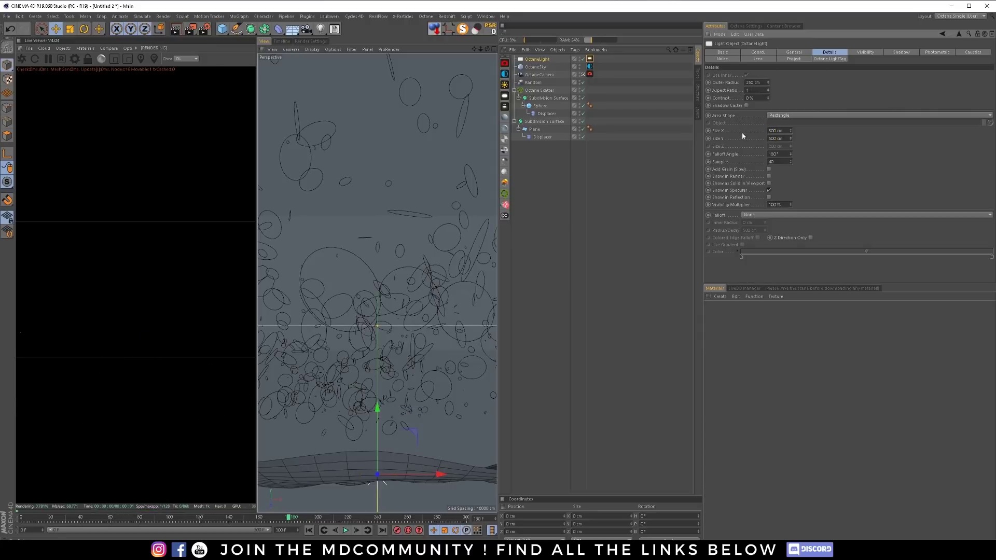
Rotate the area light to a 90° pitch
{"action": "left_click", "coordinate": [748, 54]}
{"action": "double_click", "coordinate": [819, 83]}
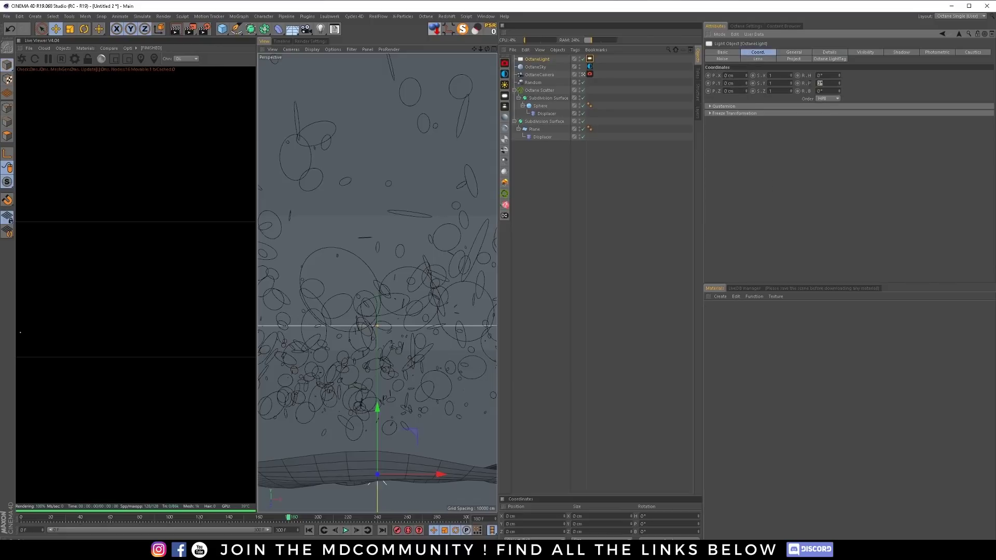
{"action": "type", "text": "90"}
{"action": "key", "text": "Return"}
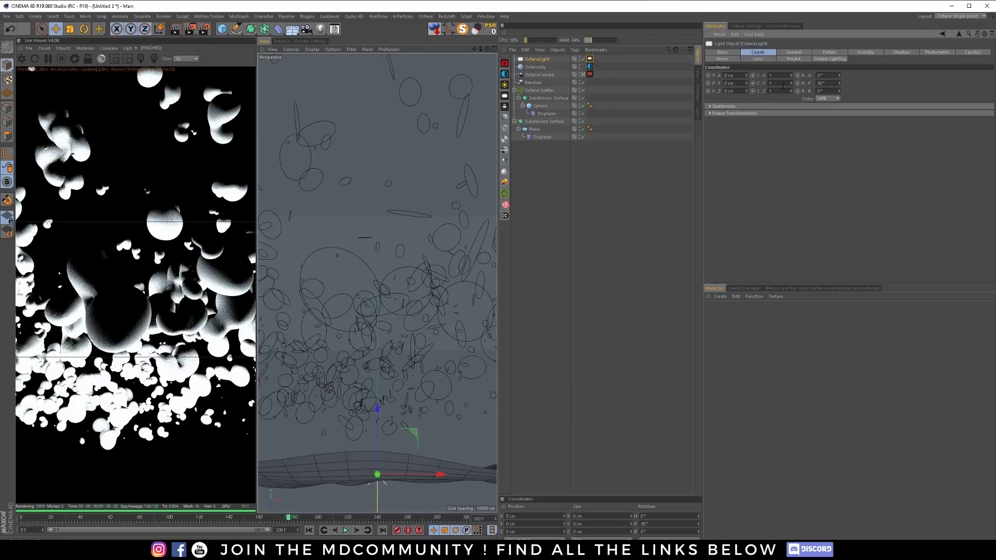
Set the light tag's power to 10 and colour temperature to 5500
{"action": "left_click", "coordinate": [590, 58]}
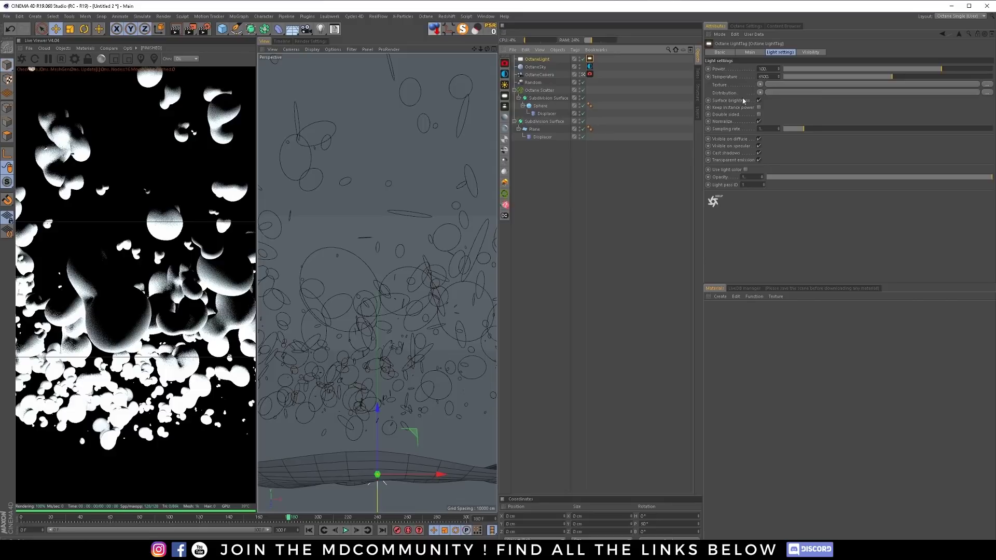
{"action": "double_click", "coordinate": [763, 68]}
{"action": "type", "text": "10"}
{"action": "key", "text": "Return"}
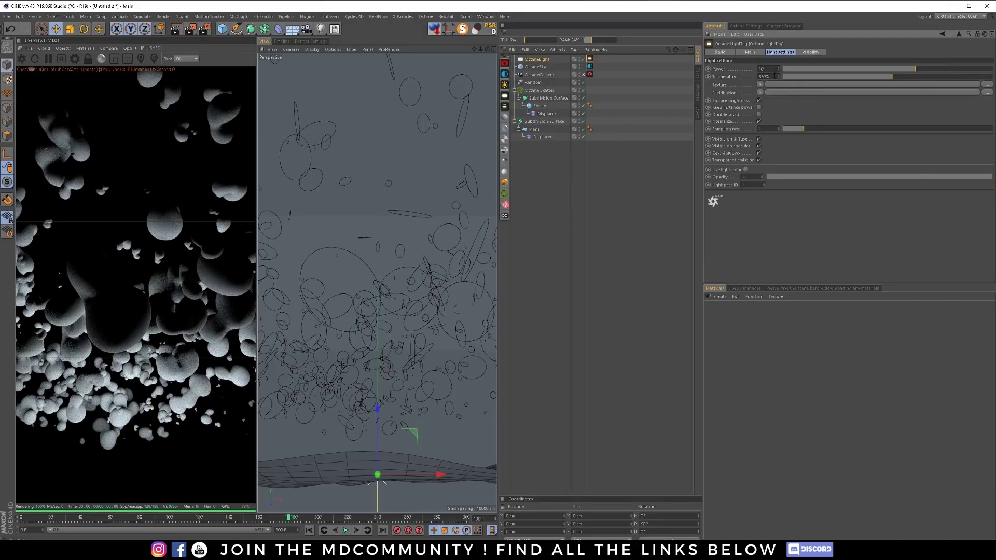
{"action": "double_click", "coordinate": [768, 76]}
{"action": "type", "text": "500"}
{"action": "key", "text": "Return"}
Add a second Octane area light, raise it, turn it 90° in heading and shift it right
{"action": "left_click", "coordinate": [504, 96]}
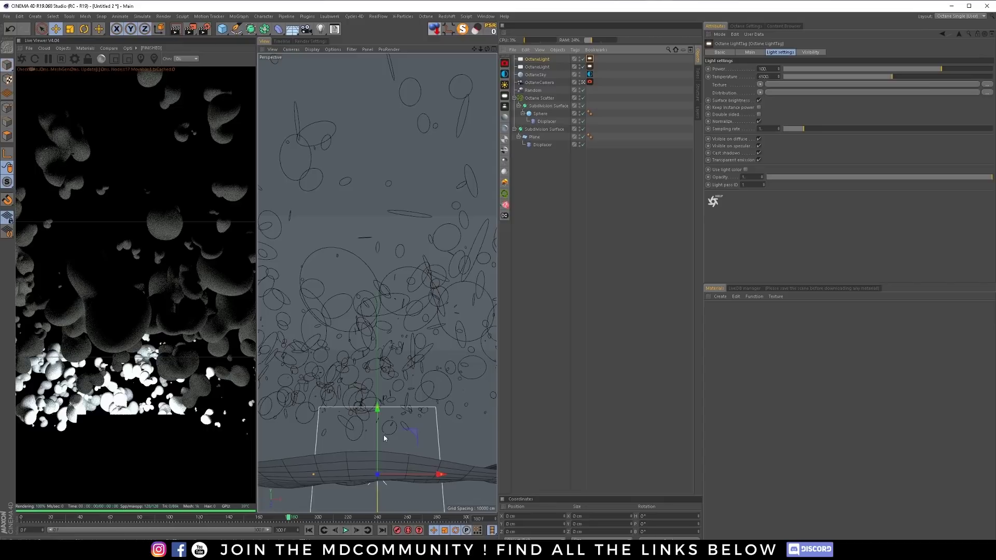
{"action": "left_click_drag", "start_coordinate": [378, 407], "coordinate": [430, 304]}
{"action": "key", "text": "r"}
{"action": "key", "text": "e"}
{"action": "left_click_drag", "start_coordinate": [331, 316], "coordinate": [440, 243]}
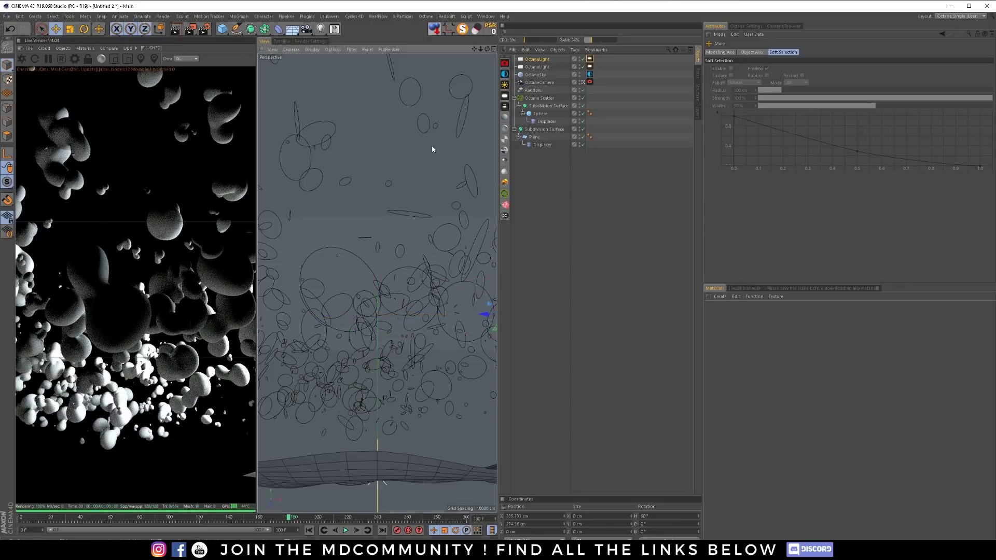
{"action": "middle_click", "coordinate": [443, 216]}
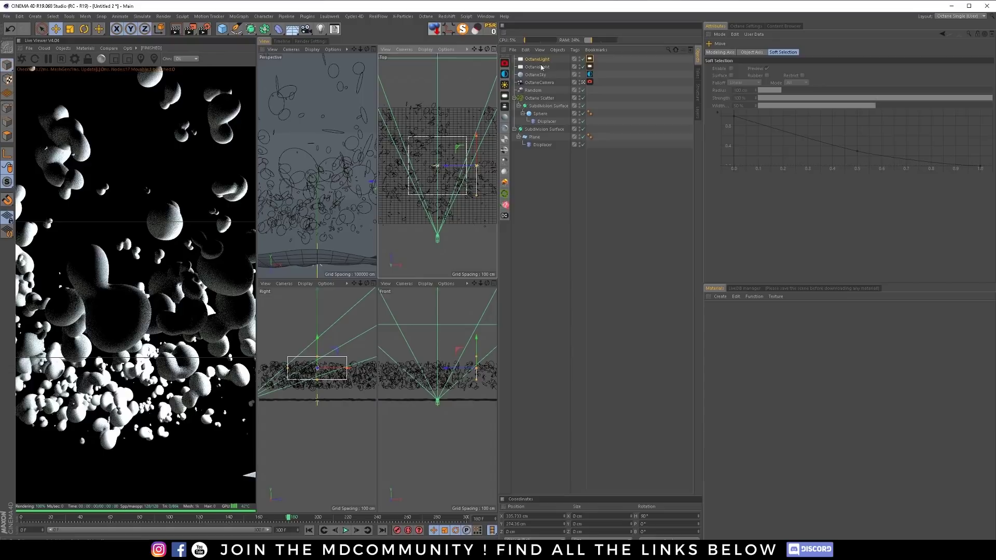
Set the second light's power to 10 and temperature to 12000
{"action": "left_click", "coordinate": [589, 58]}
{"action": "double_click", "coordinate": [772, 68]}
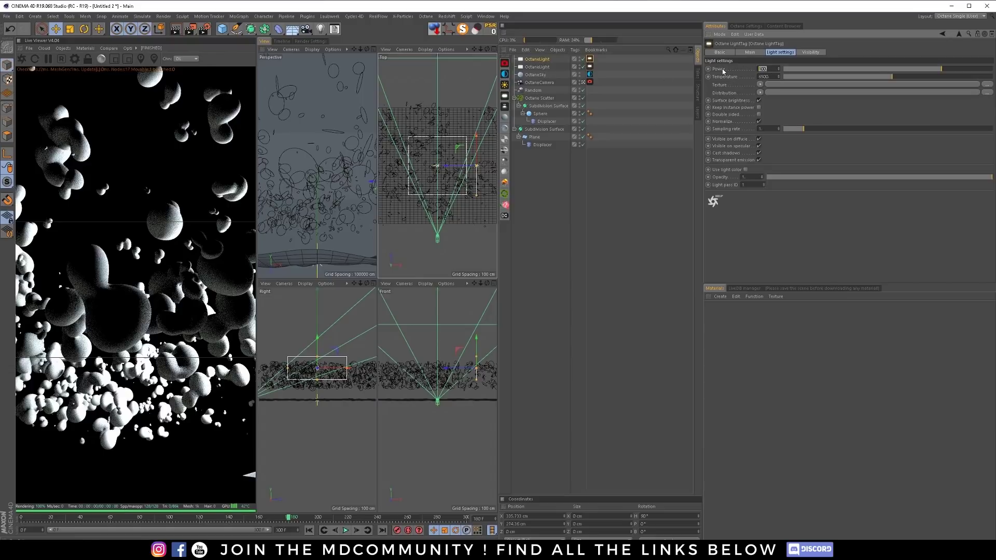
{"action": "type", "text": "10"}
{"action": "key", "text": "Return"}
{"action": "key", "text": "Tab"}
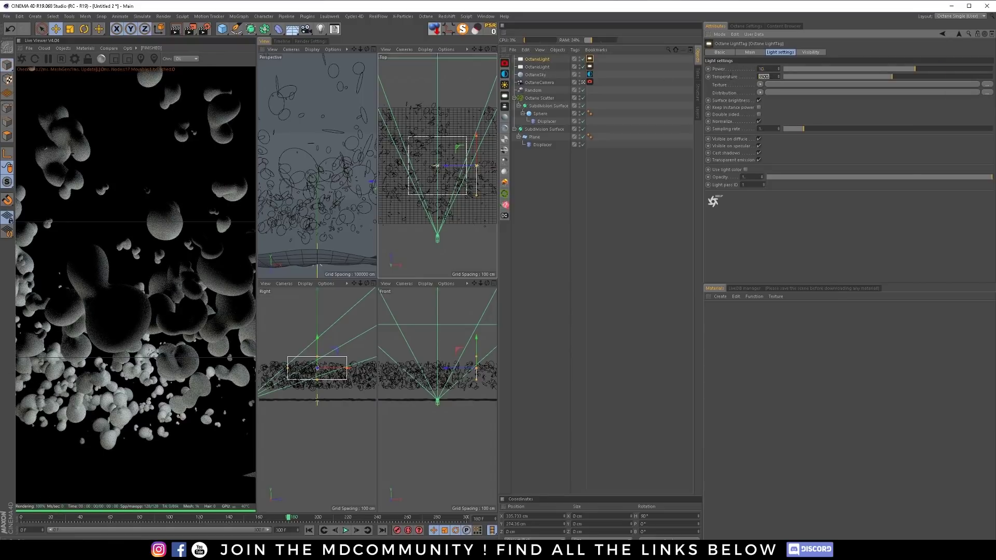
{"action": "type", "text": "12000"}
{"action": "key", "text": "Return"}
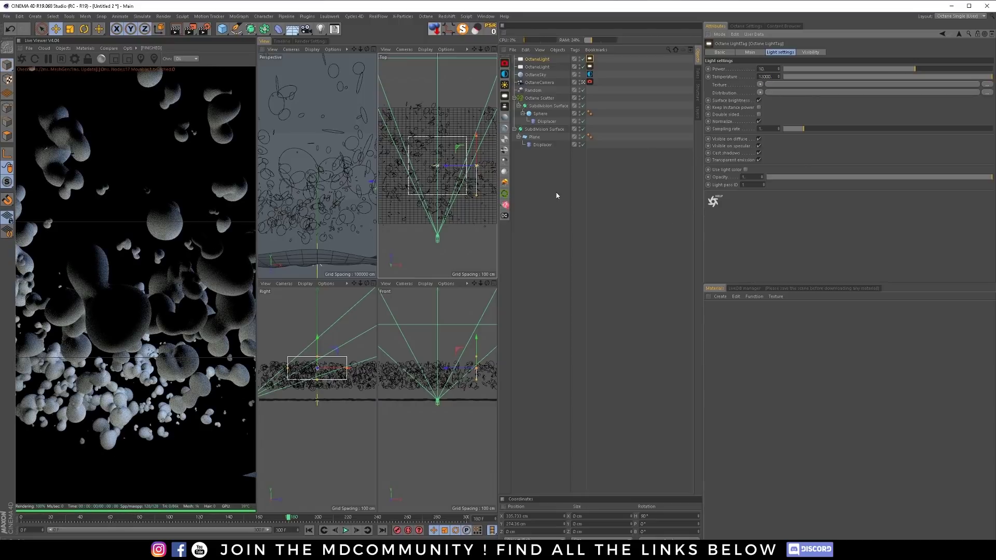
Create an Octane Specular material with Fake shadows enabled
{"action": "left_click", "coordinate": [506, 140]}
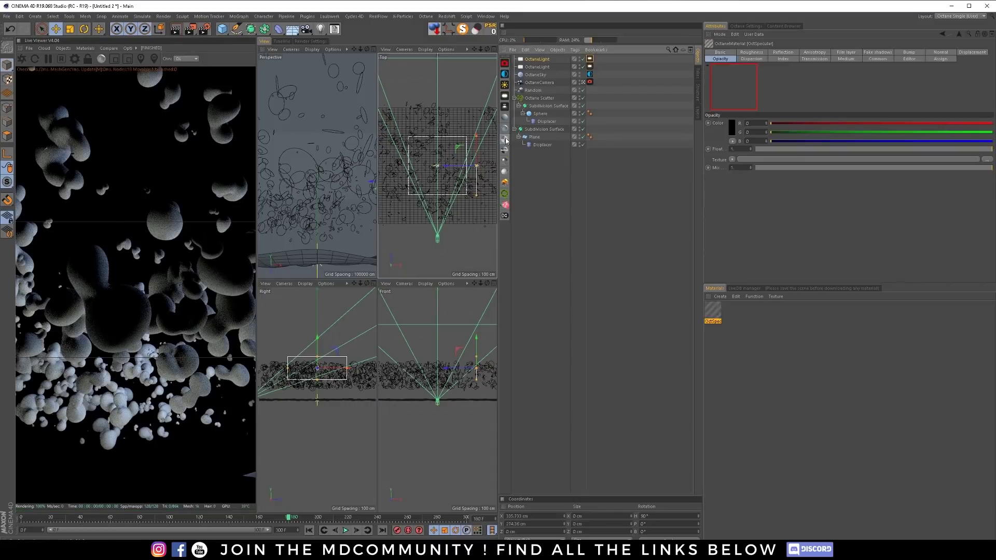
{"action": "left_click", "coordinate": [877, 53]}
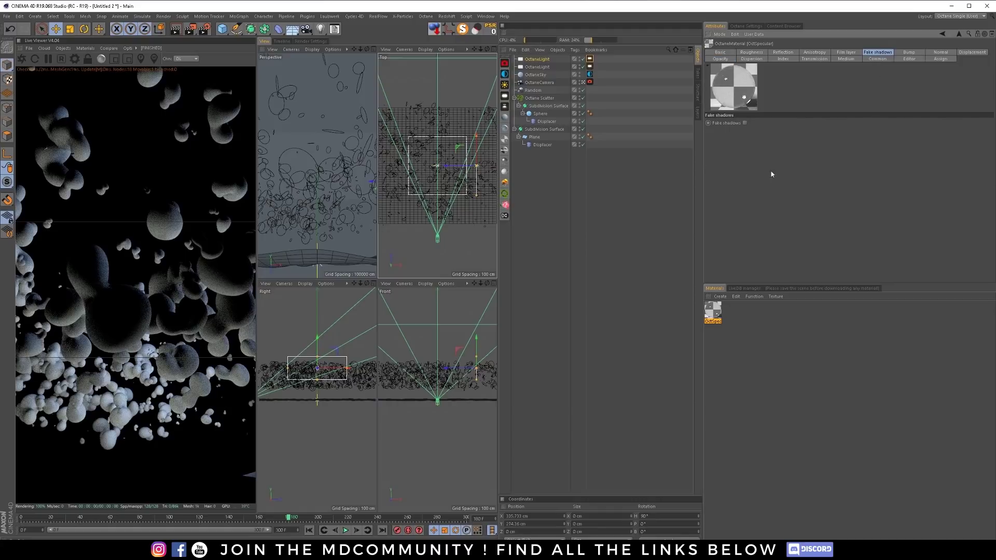
{"action": "left_click", "coordinate": [745, 124]}
Set the material's roughness to 0.001 and apply it to the Sphere
{"action": "left_click", "coordinate": [752, 52]}
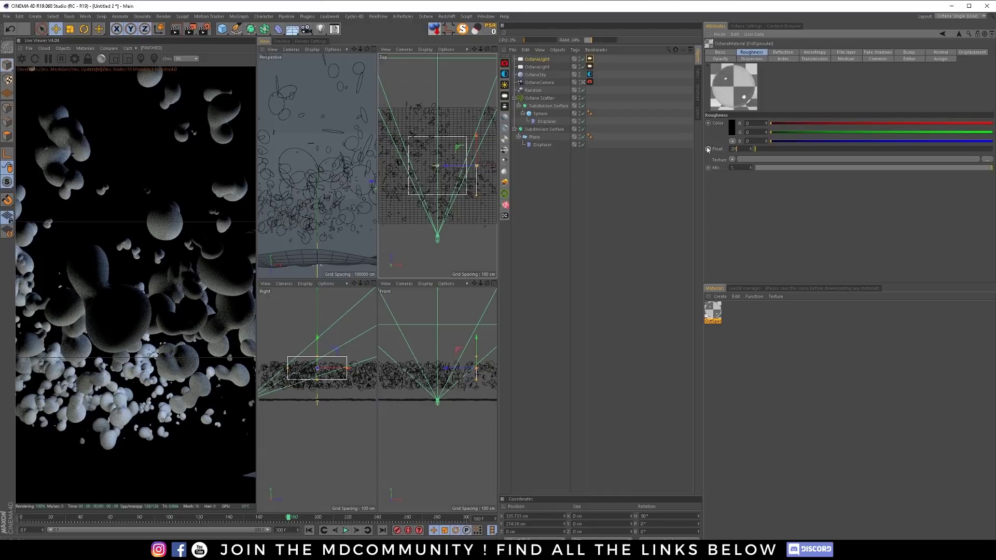
{"action": "key", "text": "Return"}
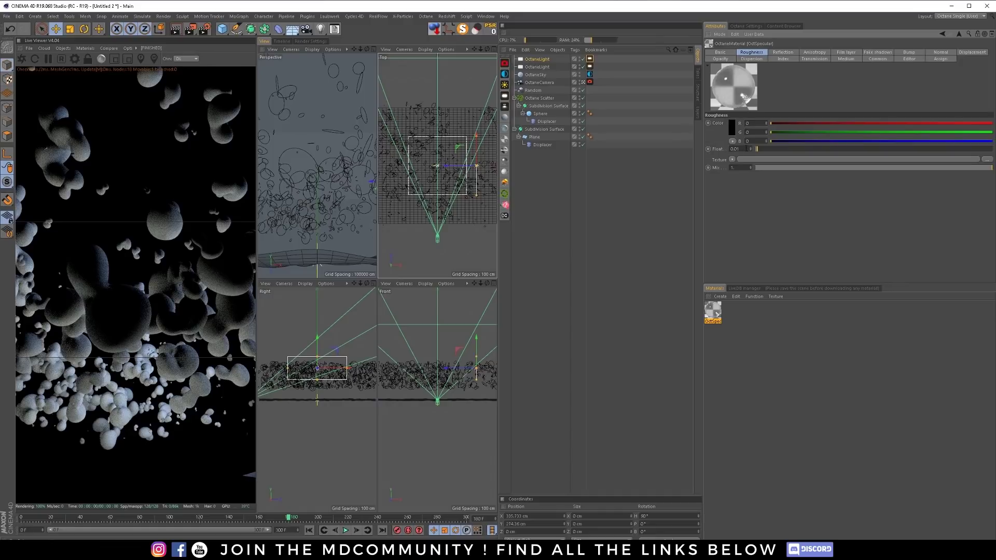
{"action": "double_click", "coordinate": [746, 149]}
{"action": "type", "text": ".001"}
{"action": "key", "text": "Return"}
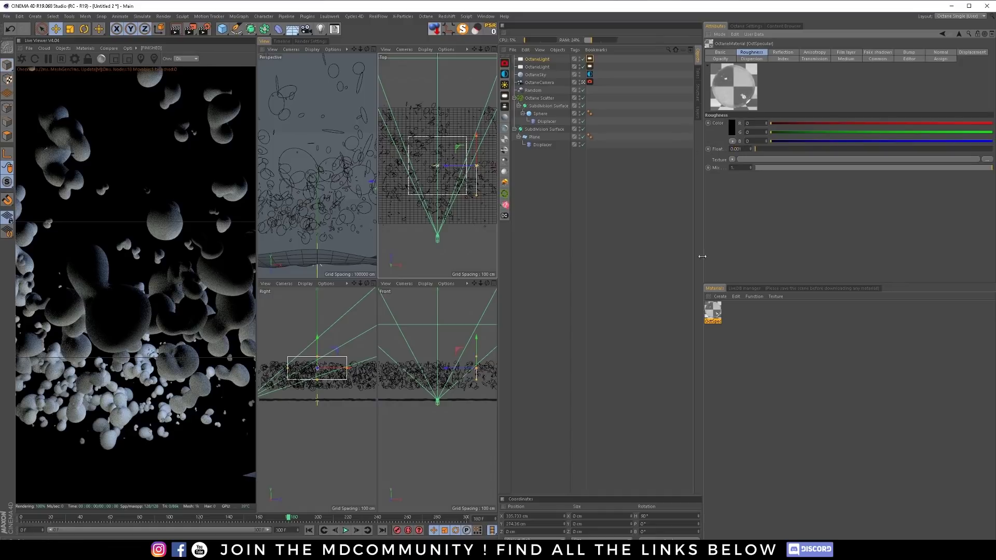
{"action": "left_click_drag", "start_coordinate": [718, 314], "coordinate": [540, 113]}
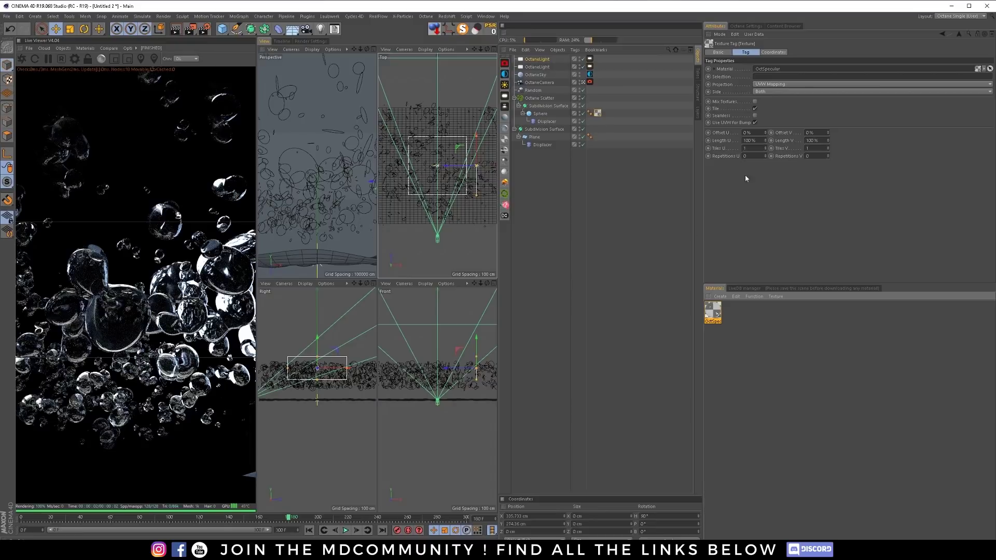
Switch the Octane render kernel to Pathtracing and set Max. samples to 512
{"action": "left_click", "coordinate": [736, 27]}
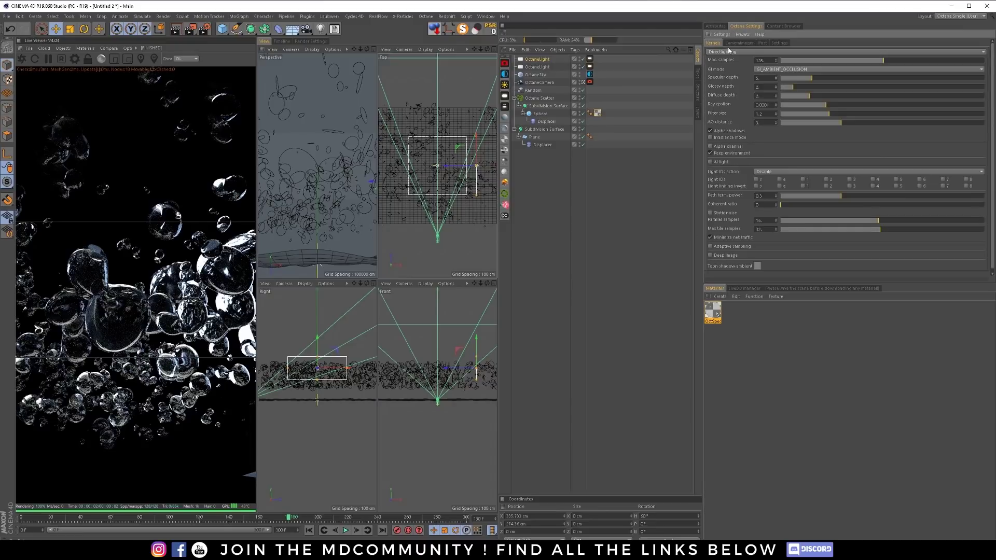
{"action": "left_click", "coordinate": [728, 52]}
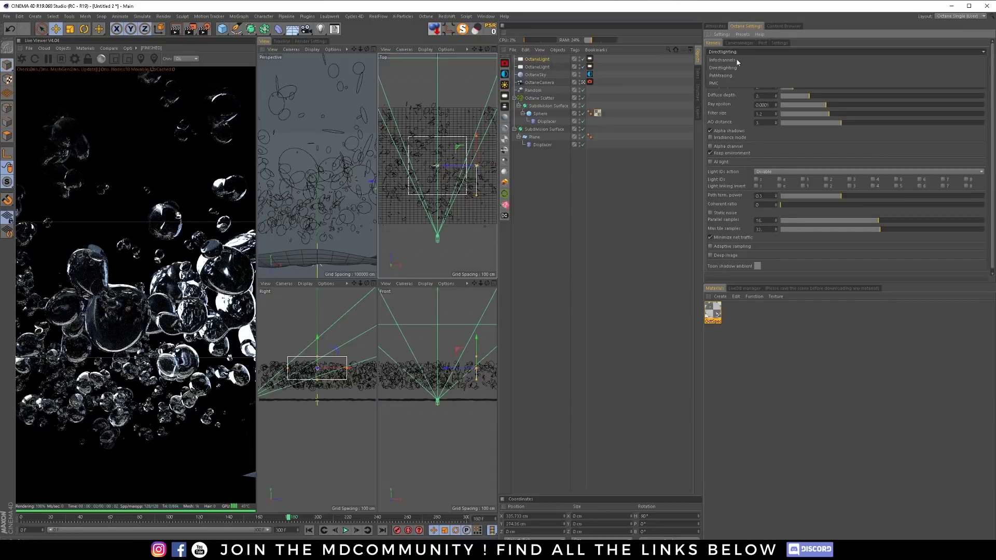
{"action": "left_click", "coordinate": [728, 78]}
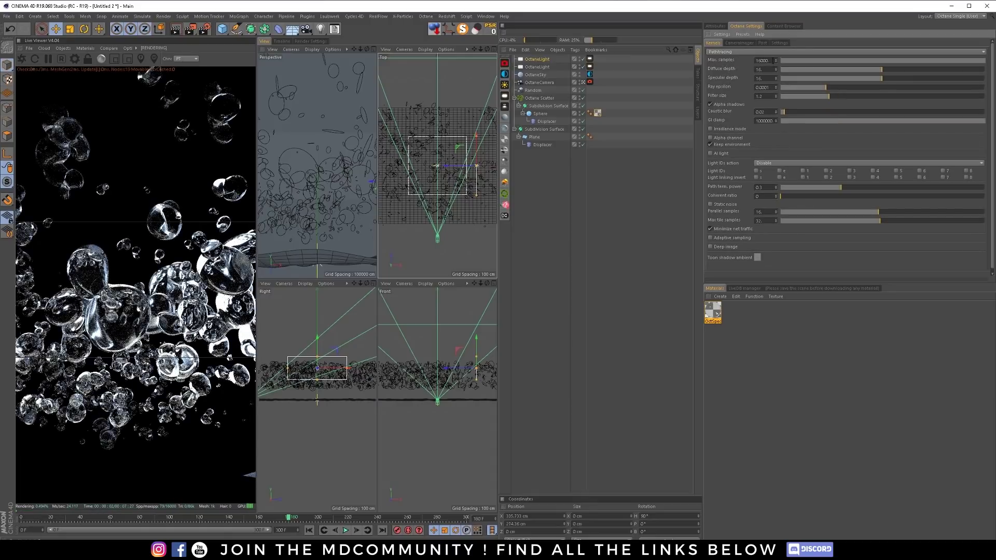
{"action": "double_click", "coordinate": [762, 60]}
{"action": "type", "text": "512"}
{"action": "key", "text": "Return"}
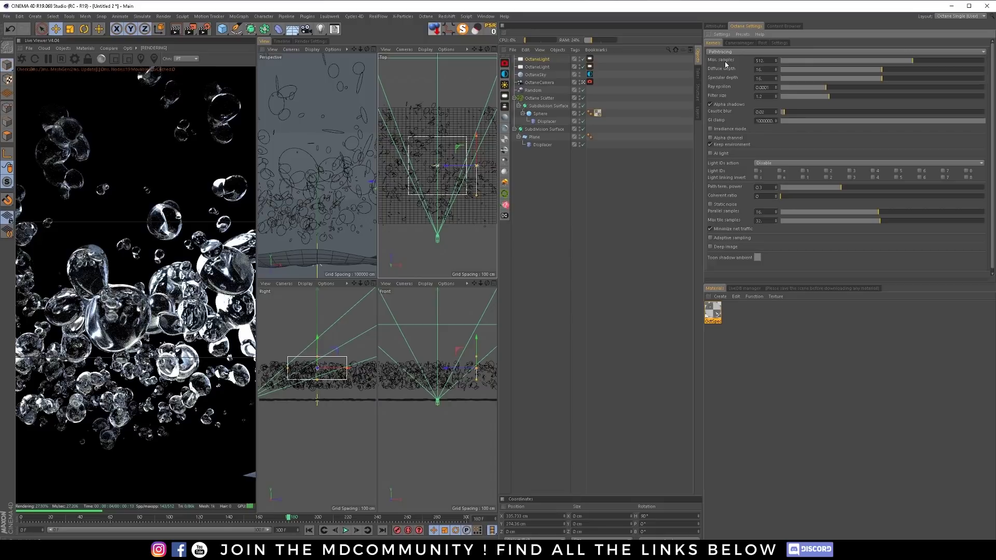
Set the path tracer's diffuse depth to 5, specular depth to 10 and GI clamp to 1
{"action": "double_click", "coordinate": [762, 69]}
{"action": "type", "text": "5"}
{"action": "key", "text": "Tab"}
{"action": "type", "text": "10"}
{"action": "key", "text": "Return"}
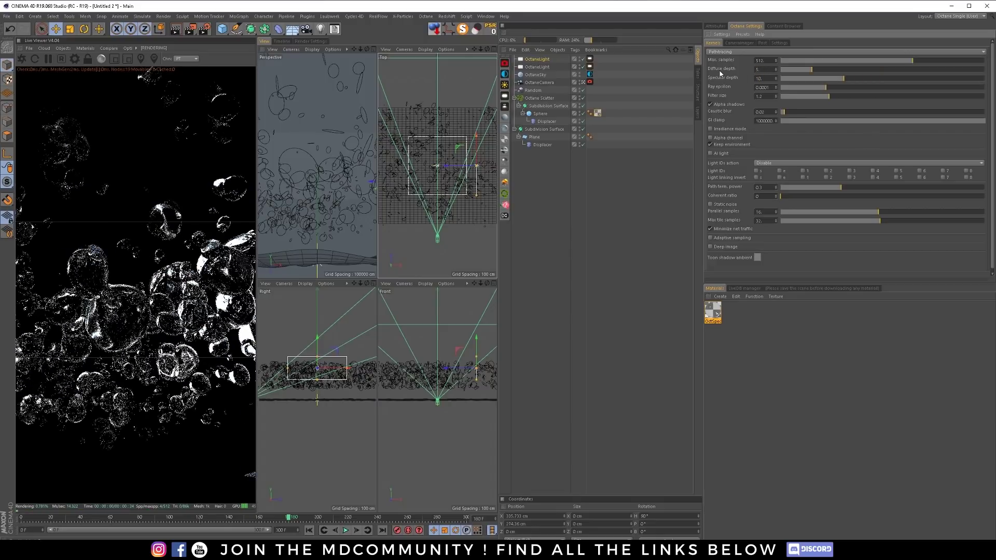
{"action": "double_click", "coordinate": [764, 120]}
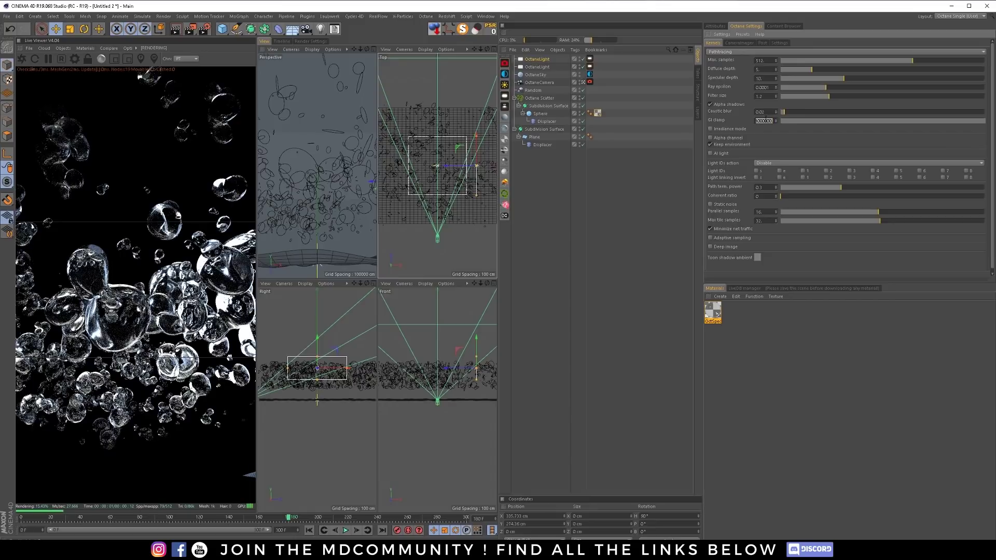
{"action": "type", "text": "1"}
{"action": "key", "text": "Return"}
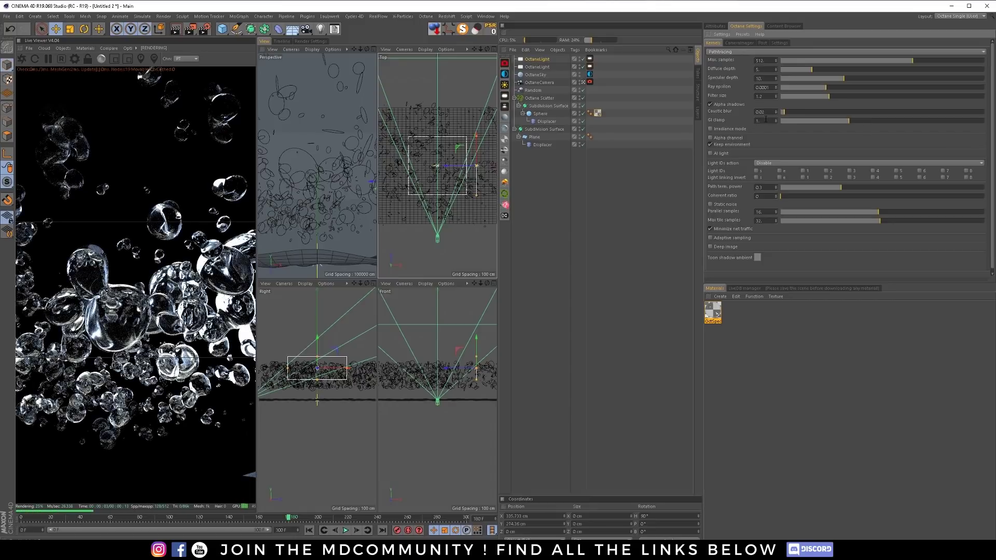
{"action": "left_click", "coordinate": [590, 82]}
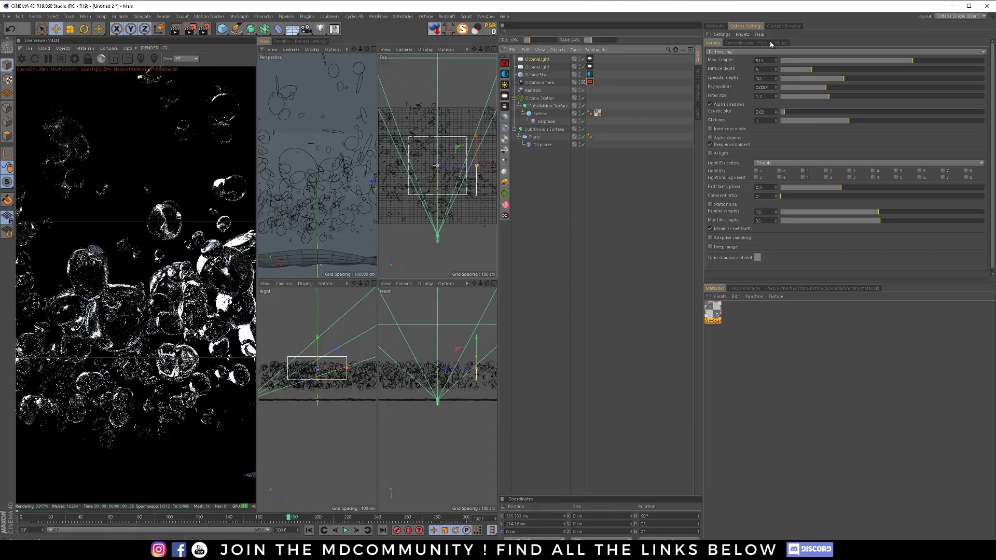
Enable the Camera Imager in the camera's Octane tag
{"action": "left_click", "coordinate": [708, 27]}
{"action": "left_click", "coordinate": [825, 52]}
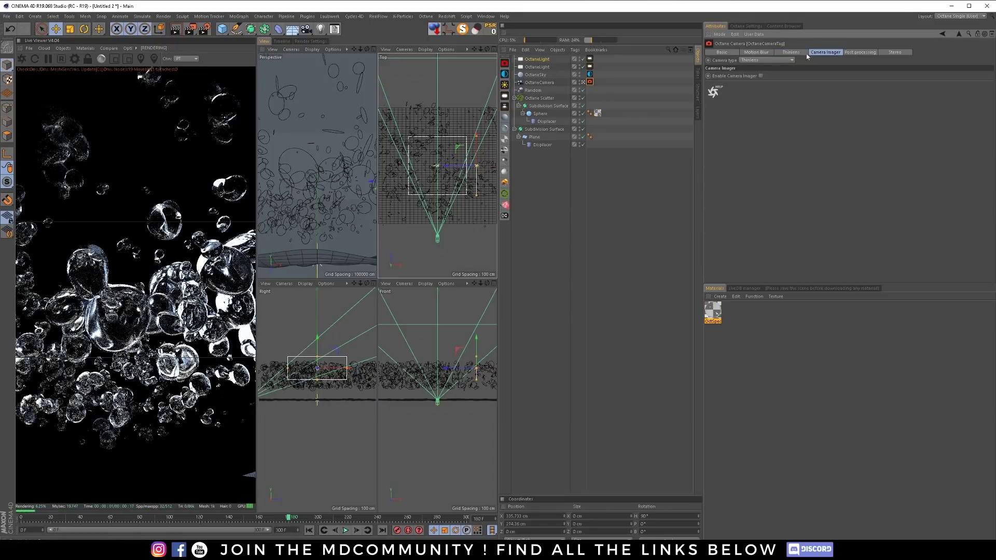
{"action": "left_click", "coordinate": [760, 75]}
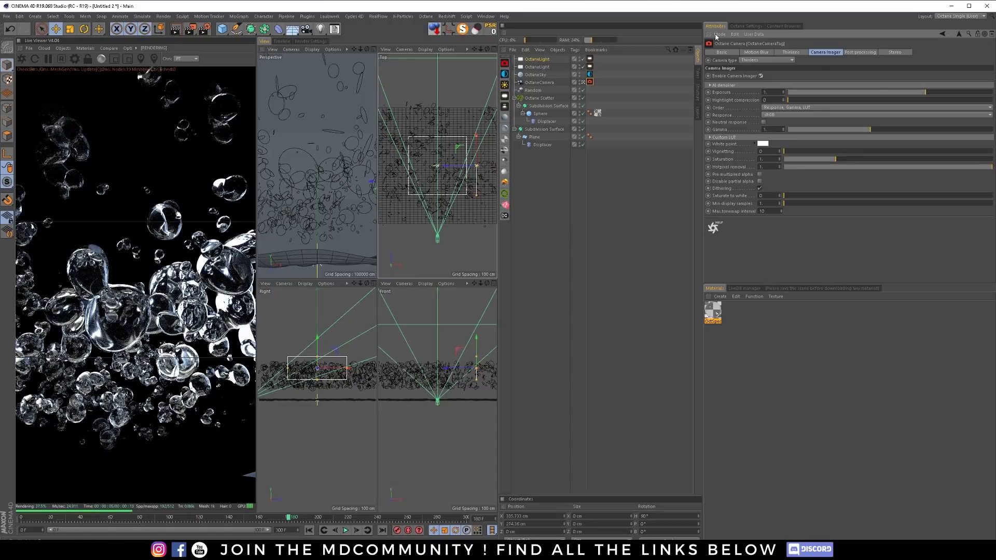
{"action": "left_click", "coordinate": [750, 26]}
{"action": "left_click", "coordinate": [720, 26]}
Set a Linear response with exposure 1.5, highlight compression 0.5, neutral response and gamma 1.5
{"action": "left_click", "coordinate": [772, 114]}
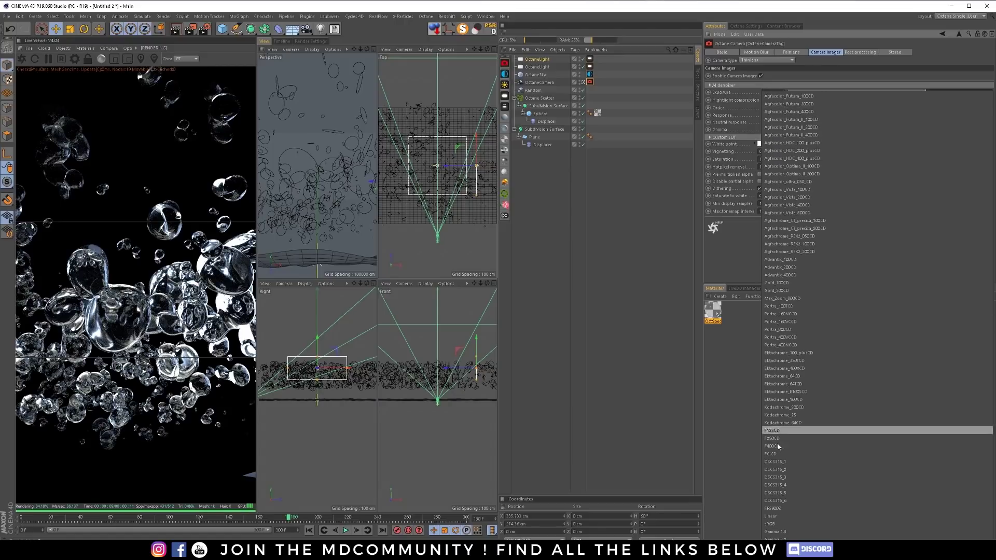
{"action": "left_click", "coordinate": [788, 517]}
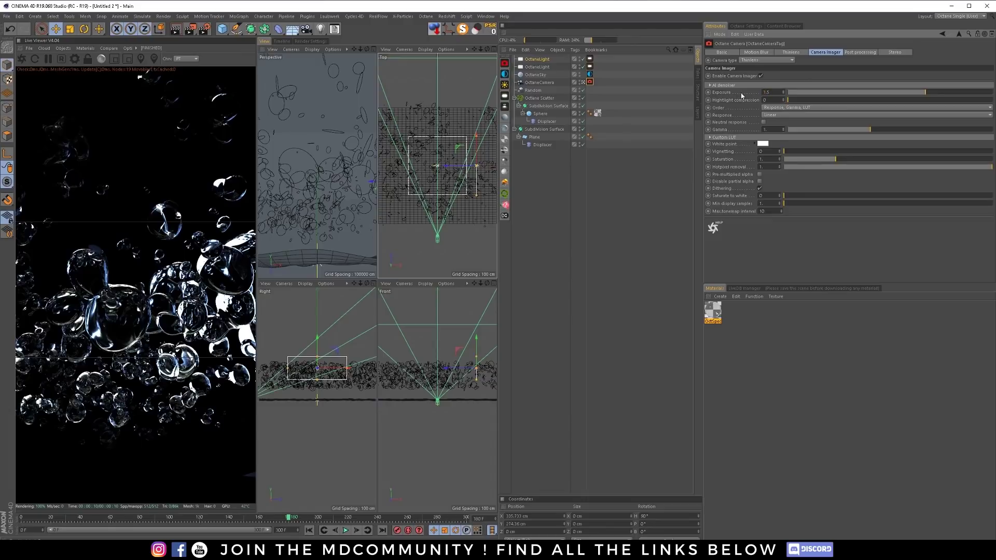
{"action": "key", "text": "Tab"}
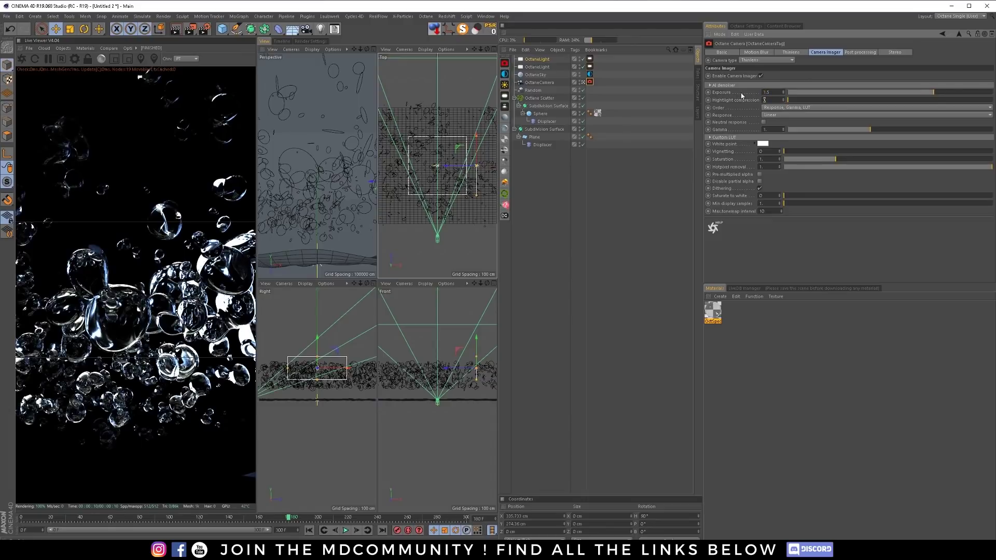
{"action": "key", "text": "Return"}
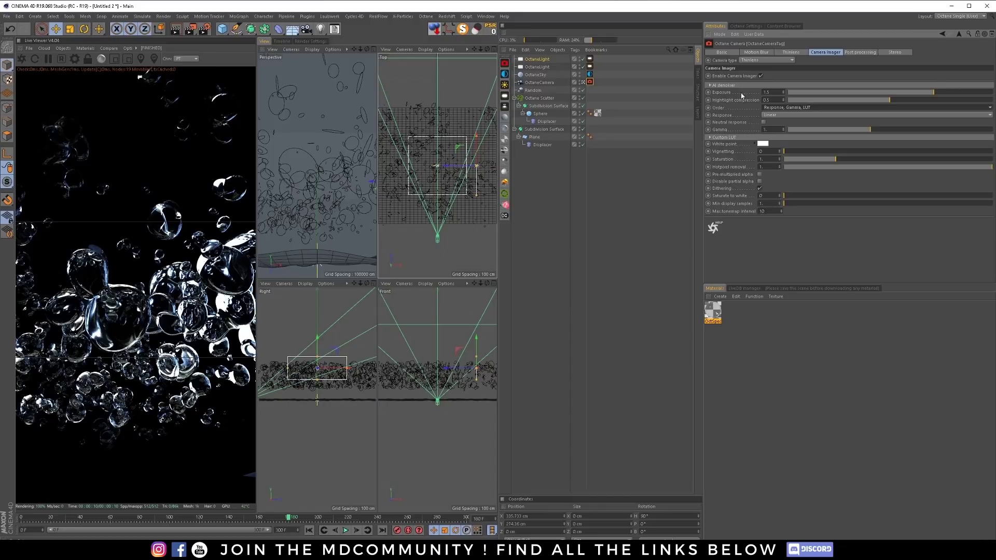
{"action": "left_click", "coordinate": [763, 122]}
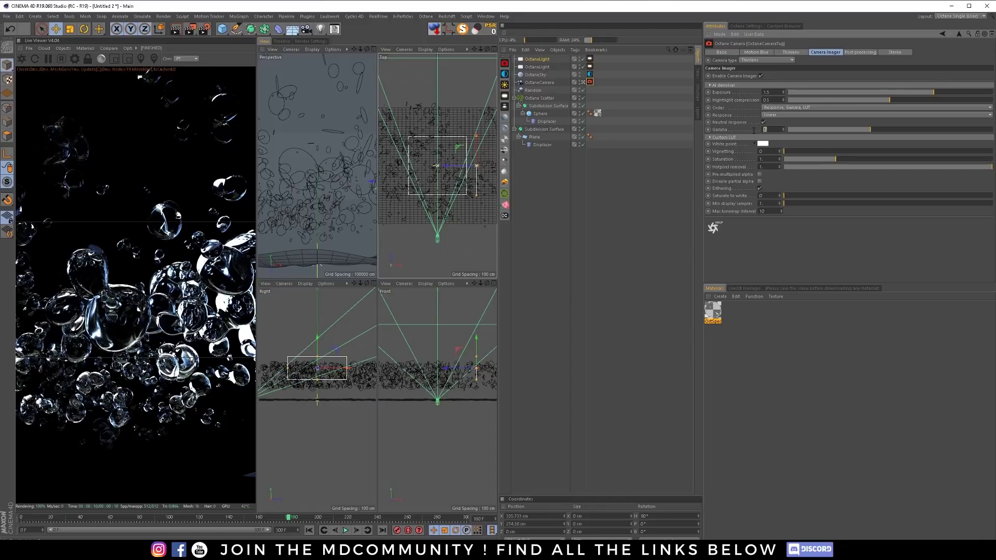
{"action": "type", "text": "1.5"}
{"action": "key", "text": "Return"}
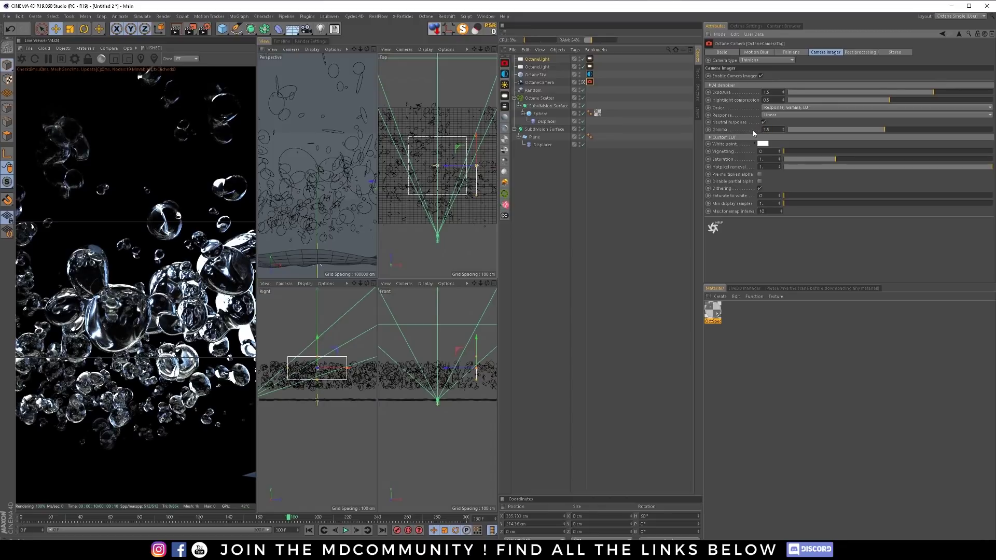
Make the white point black, hotpixel removal 0.5, saturate to white 1, then scrub to frame 226
{"action": "left_click", "coordinate": [767, 144]}
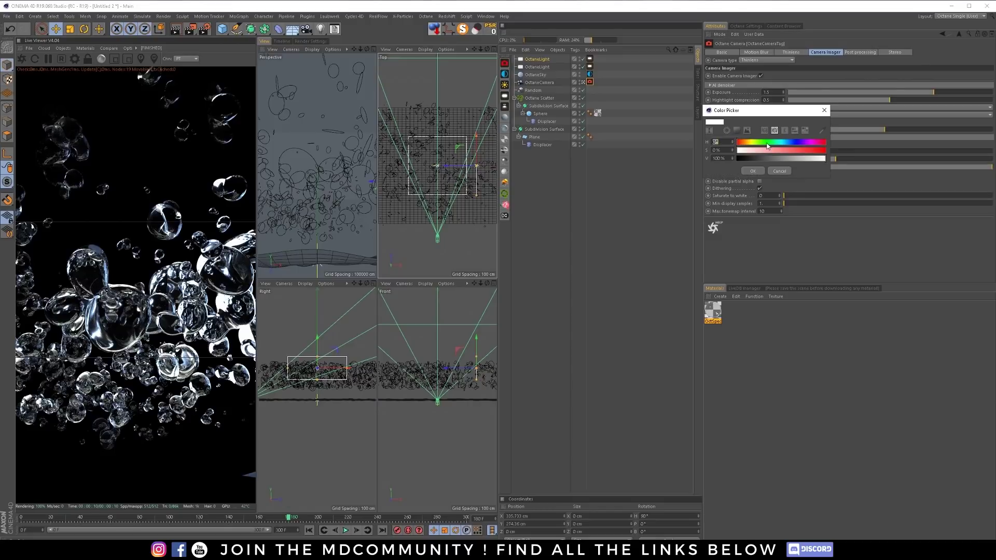
{"action": "left_click", "coordinate": [767, 159]}
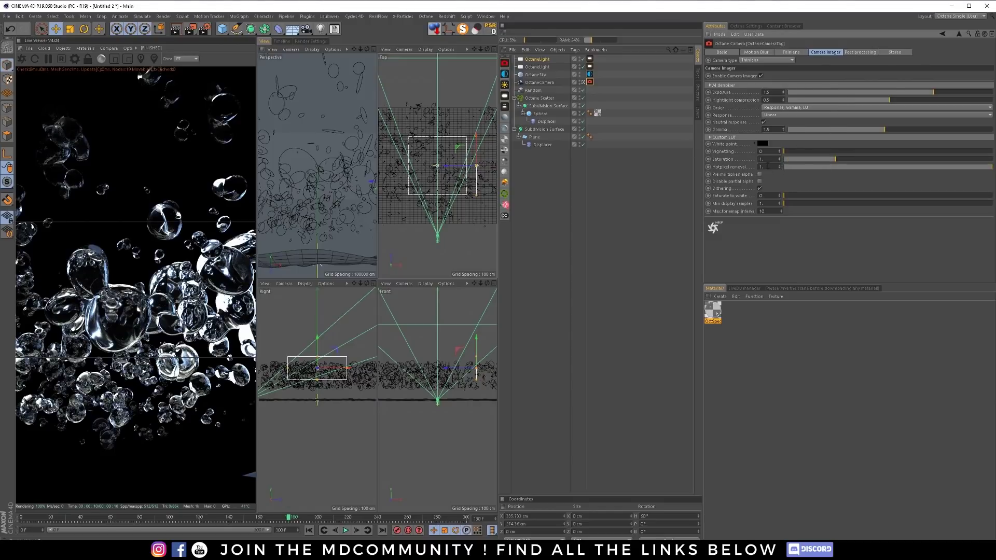
{"action": "key", "text": "Return"}
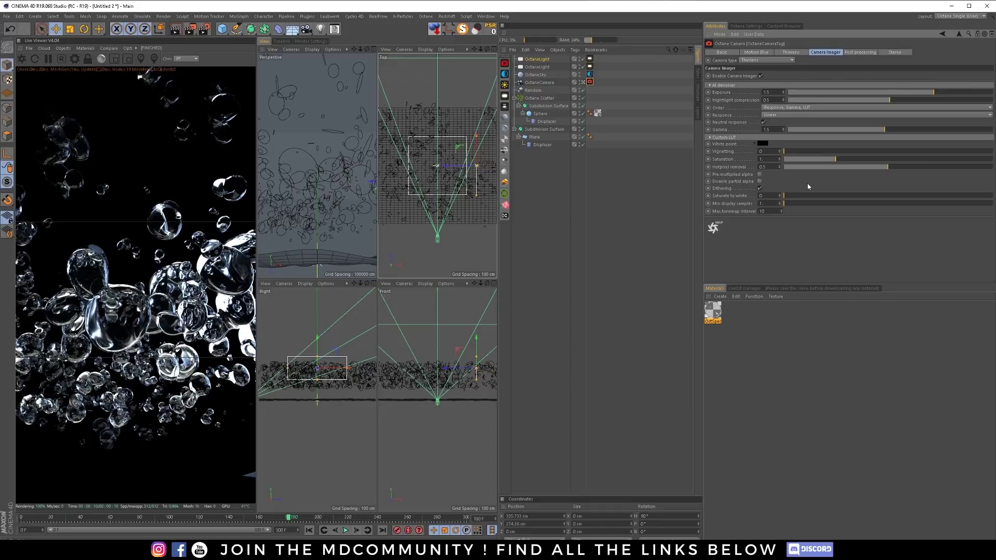
{"action": "left_click_drag", "start_coordinate": [786, 195], "coordinate": [991, 196]}
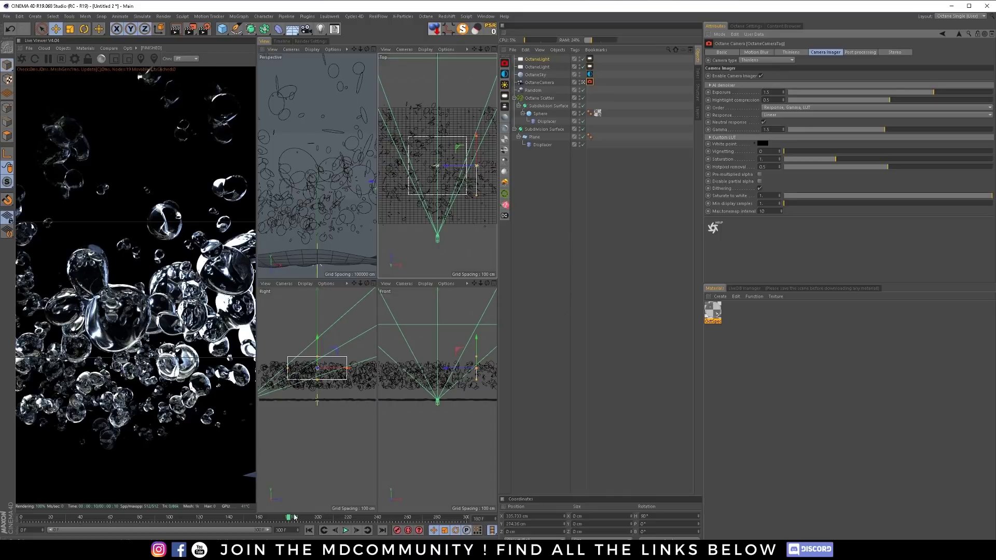
{"action": "left_click_drag", "start_coordinate": [294, 517], "coordinate": [246, 521]}
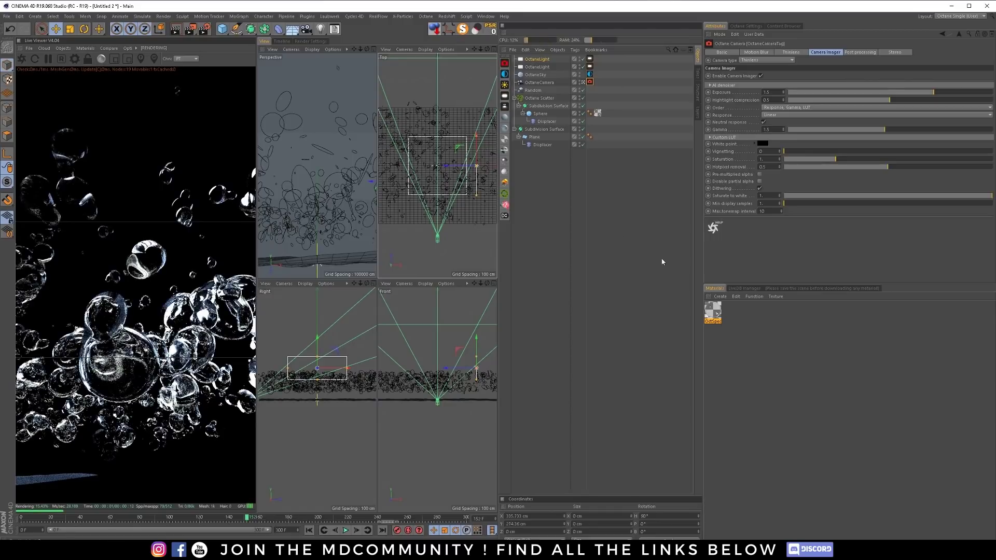
Set the bubble material's transmission colour to cyan with hue 180° and saturation 100%
{"action": "left_click", "coordinate": [712, 311]}
{"action": "left_click", "coordinate": [812, 60]}
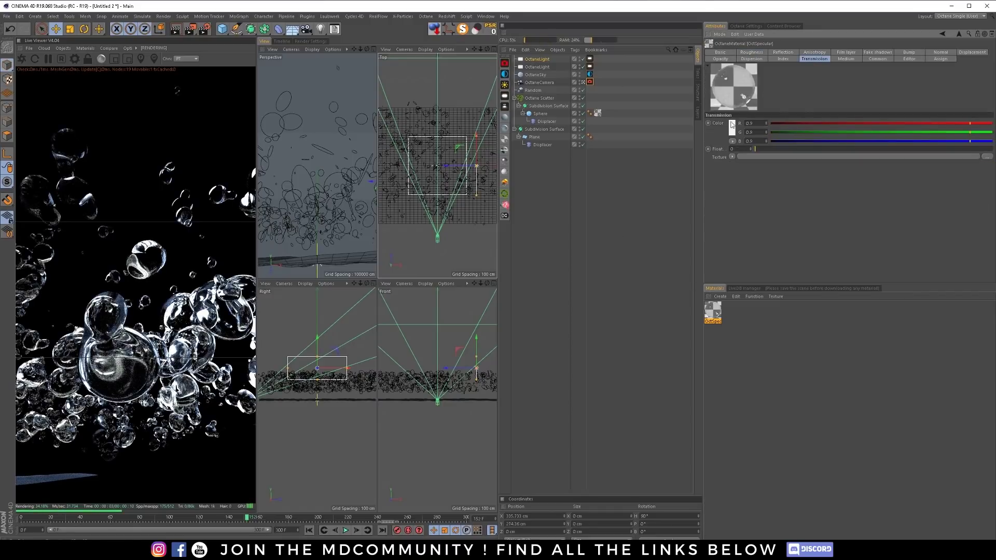
{"action": "left_click", "coordinate": [732, 129]}
{"action": "left_click", "coordinate": [745, 127]}
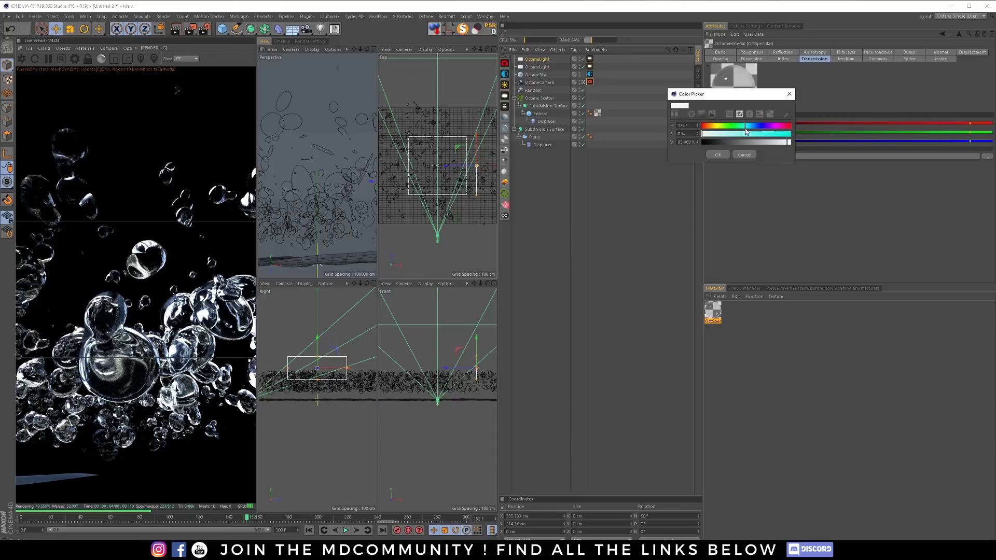
{"action": "left_click_drag", "start_coordinate": [745, 133], "coordinate": [812, 140]}
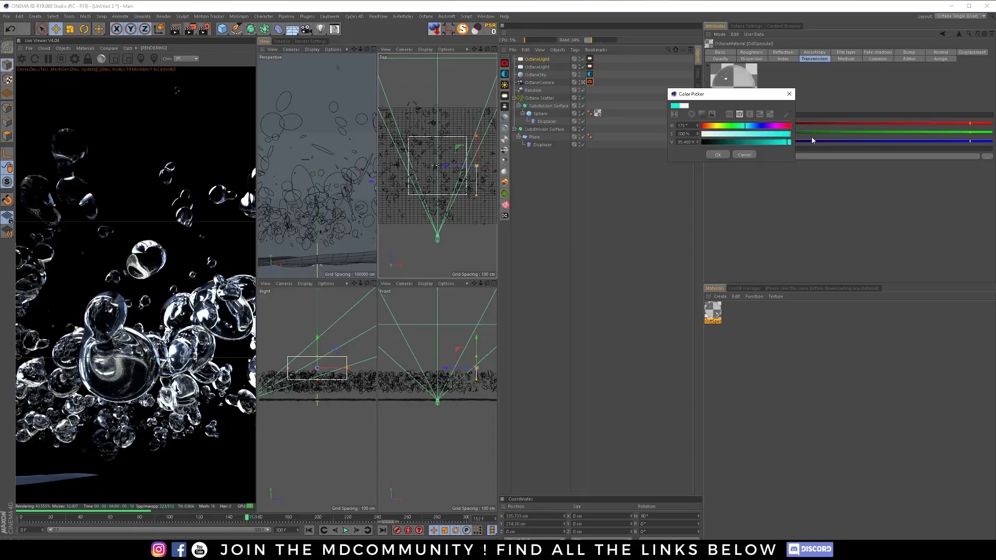
{"action": "left_click", "coordinate": [719, 155]}
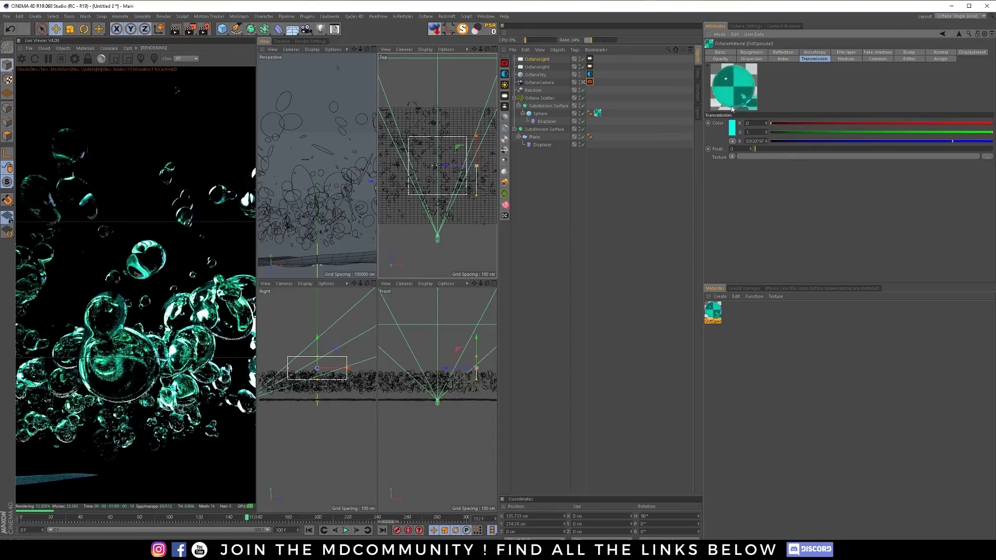
{"action": "left_click", "coordinate": [732, 127]}
{"action": "type", "text": "180"}
{"action": "key", "text": "Return"}
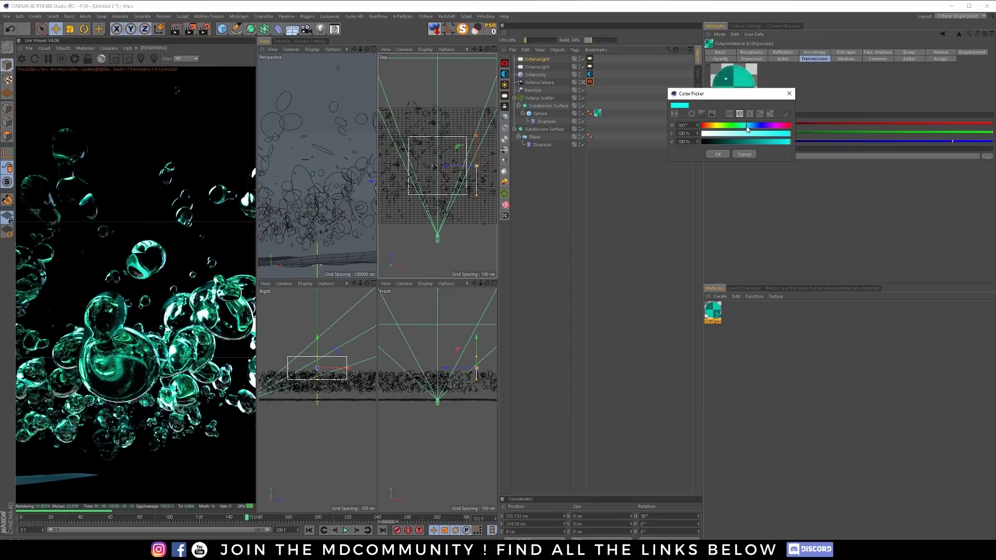
{"action": "left_click", "coordinate": [720, 155]}
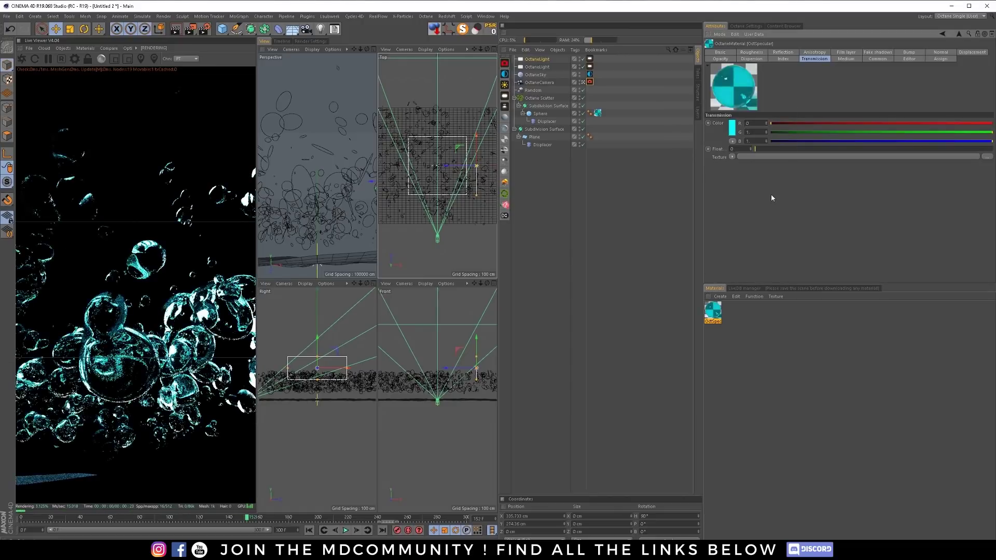
Inspect both Octane light tags and scrub the animation between frames 140 and 181
{"action": "left_click", "coordinate": [590, 59]}
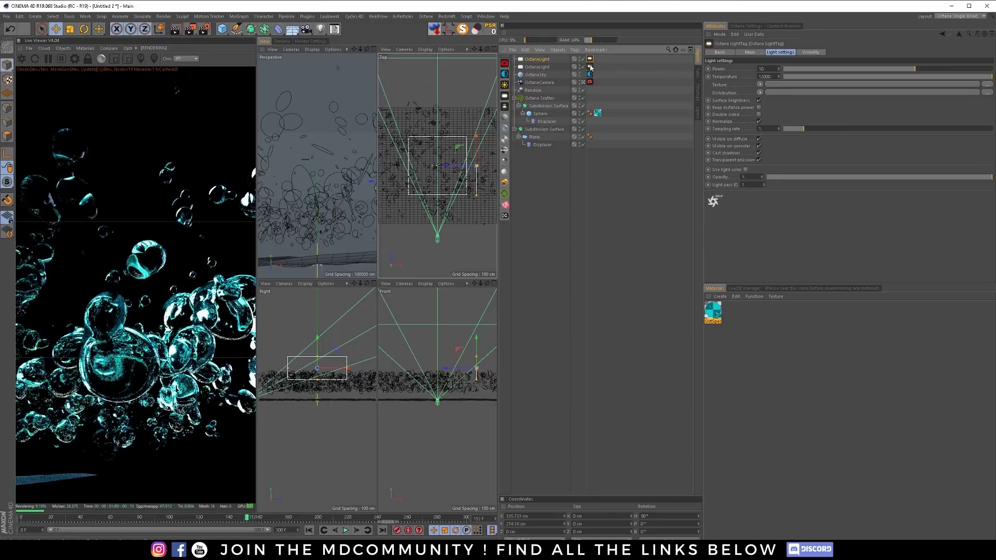
{"action": "left_click", "coordinate": [590, 66]}
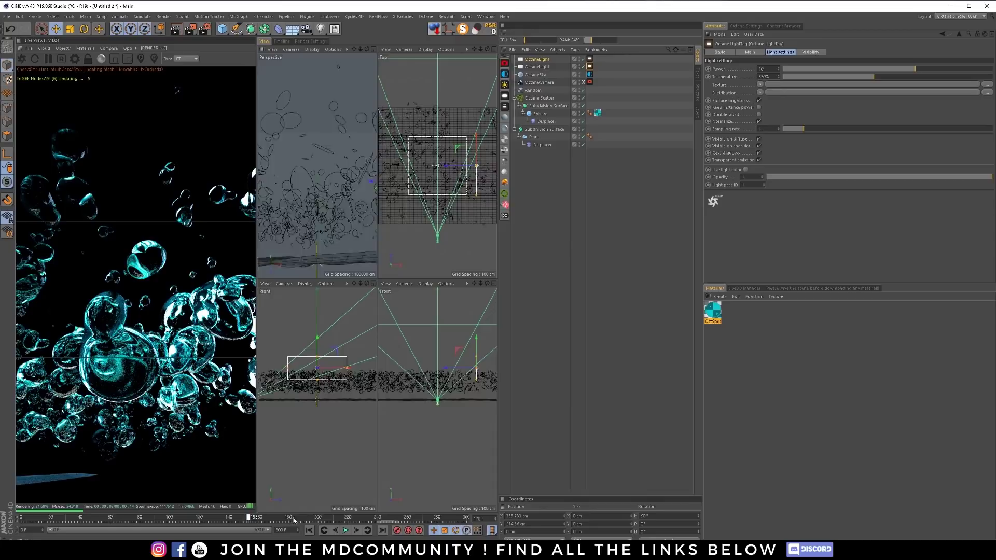
{"action": "left_click_drag", "start_coordinate": [273, 521], "coordinate": [228, 518]}
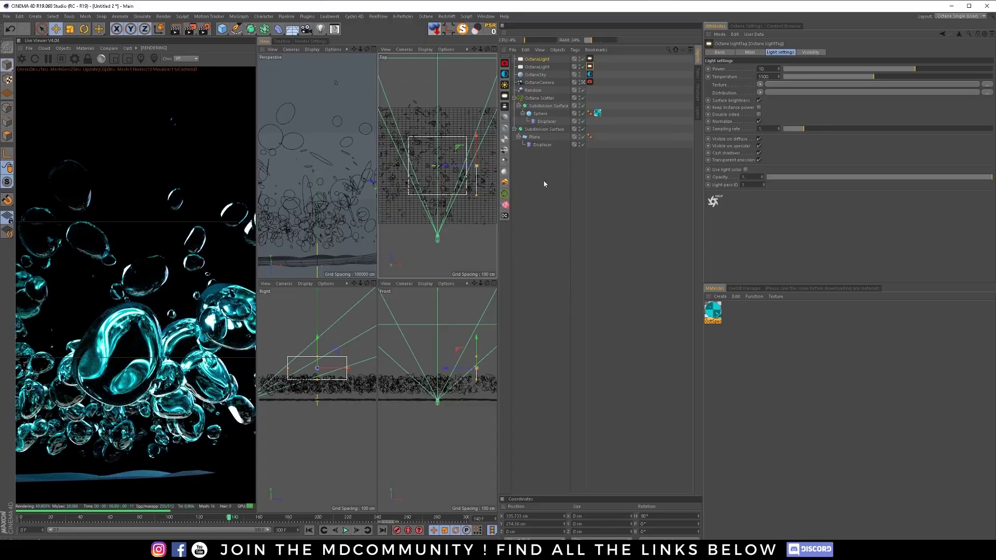
{"action": "left_click", "coordinate": [291, 519]}
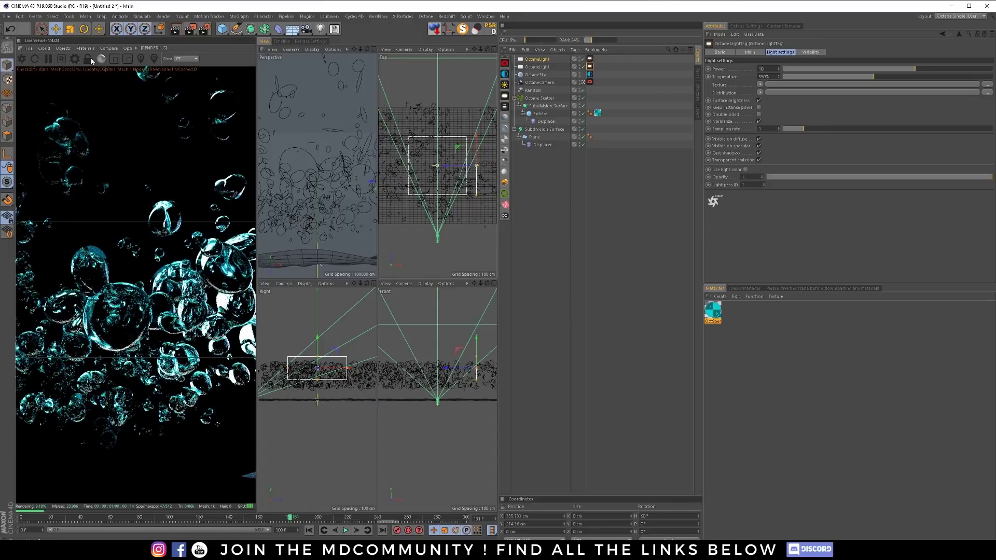
Lock the Live Viewer to the render resolution and lower its value from 0.9 to 0.5
{"action": "left_click", "coordinate": [88, 59]}
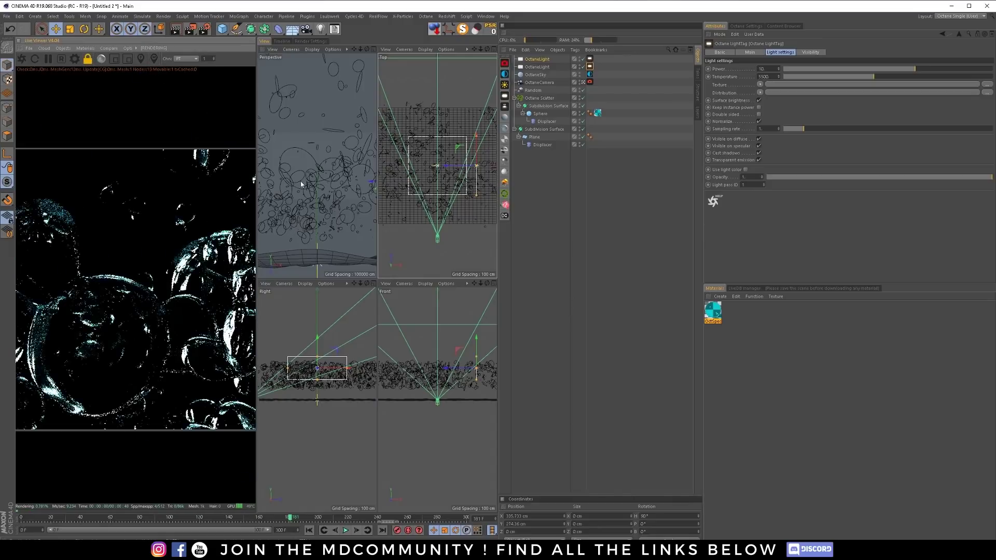
{"action": "left_click", "coordinate": [213, 60]}
{"action": "left_click", "coordinate": [213, 60]}
{"action": "left_click", "coordinate": [213, 60]}
{"action": "left_click", "coordinate": [214, 60]}
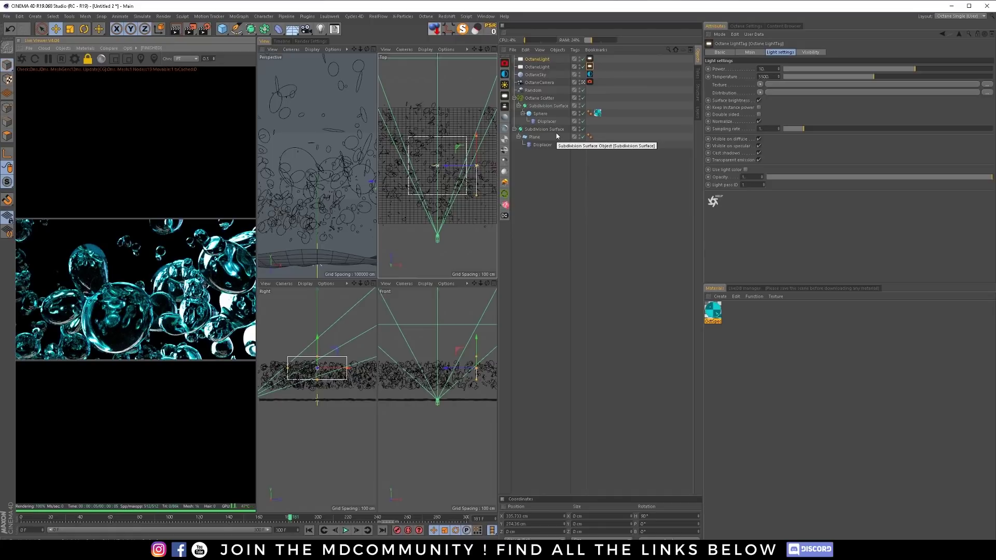
Duplicate the Octane Scatter and strip the copy's Displacer and Subdivision Surface
{"action": "left_click", "coordinate": [540, 98]}
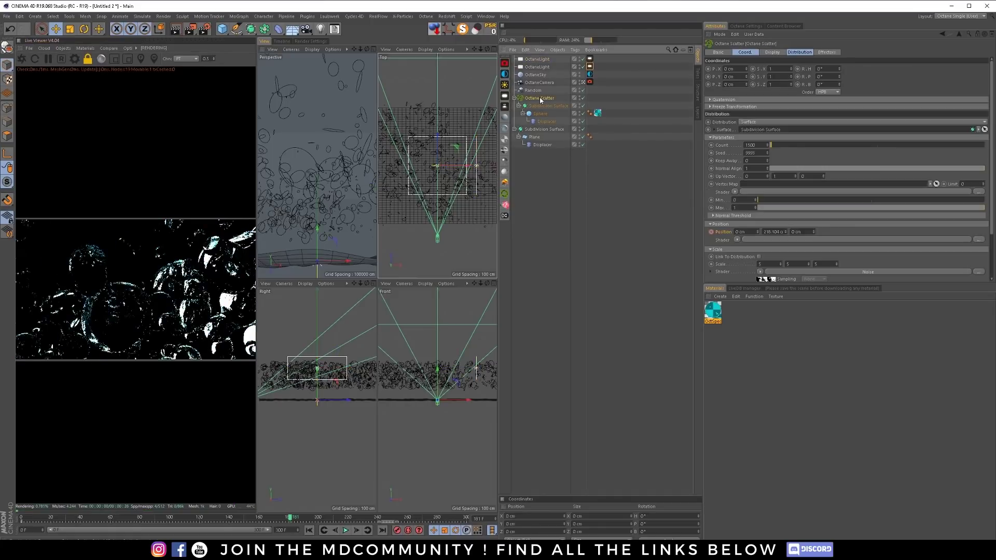
{"action": "left_click_drag", "start_coordinate": [541, 100], "coordinate": [546, 191], "text": "ctrl"}
{"action": "left_click", "coordinate": [555, 187]}
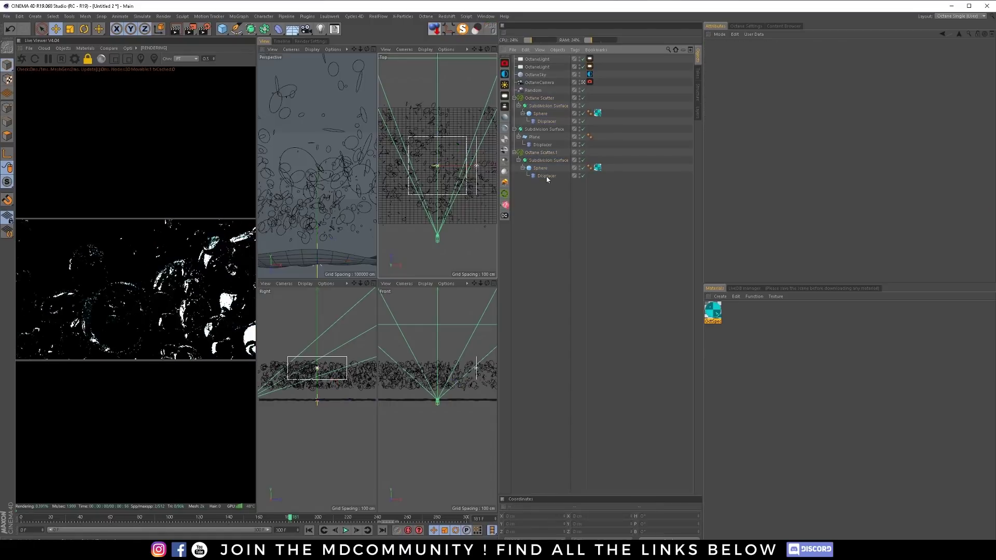
{"action": "left_click", "coordinate": [547, 179]}
{"action": "key", "text": "Delete"}
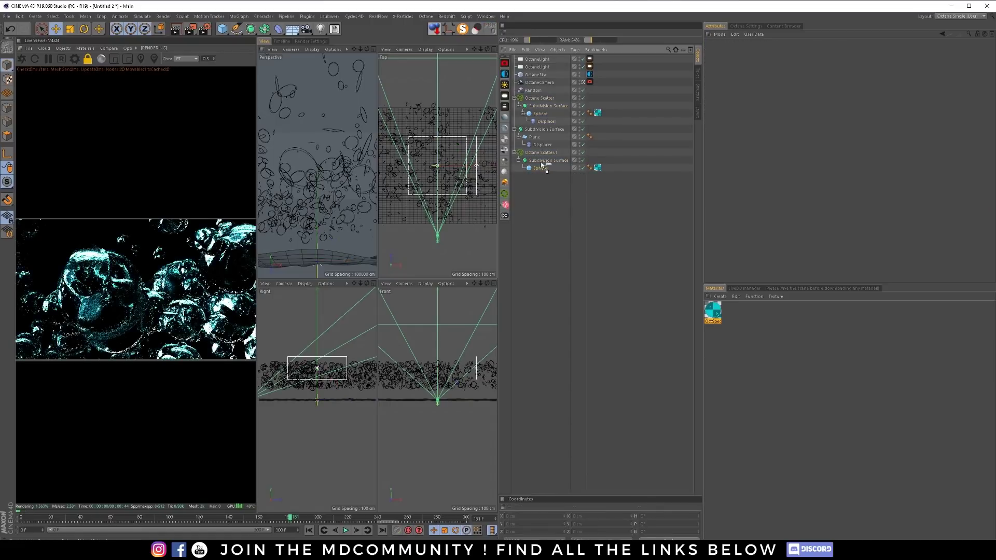
{"action": "left_click_drag", "start_coordinate": [541, 165], "coordinate": [544, 170]}
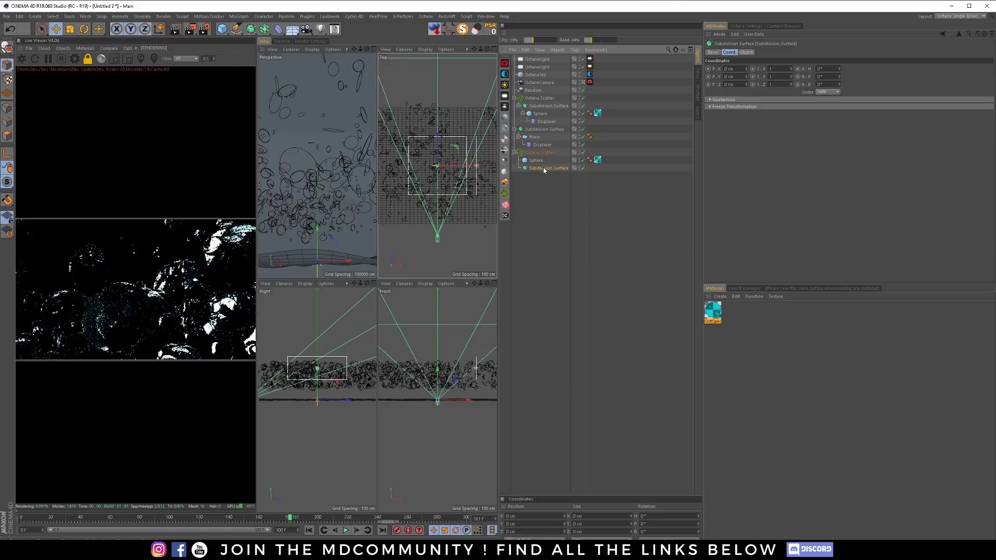
{"action": "key", "text": "Delete"}
Shrink the copied Sphere's radius to 0.1 cm
{"action": "left_click", "coordinate": [536, 160]}
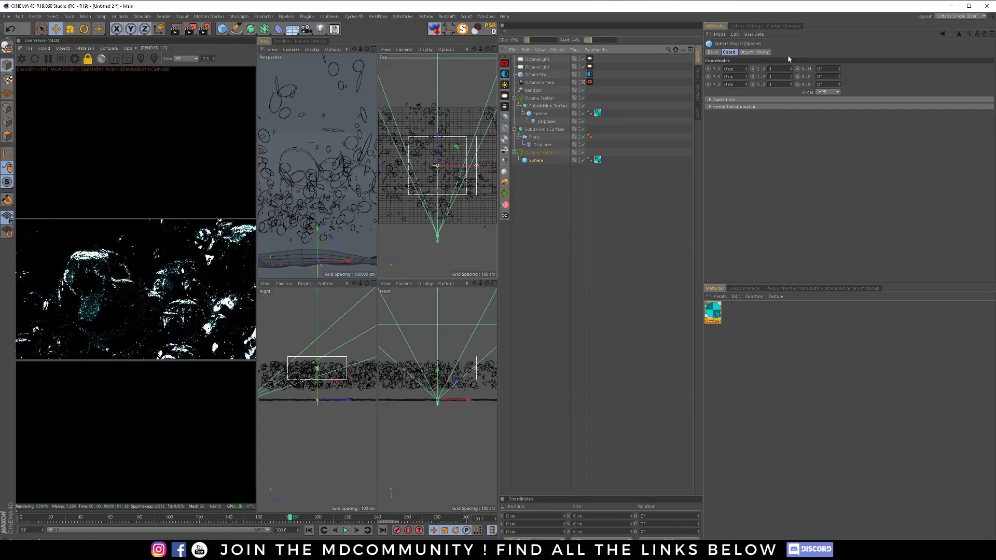
{"action": "left_click", "coordinate": [745, 53]}
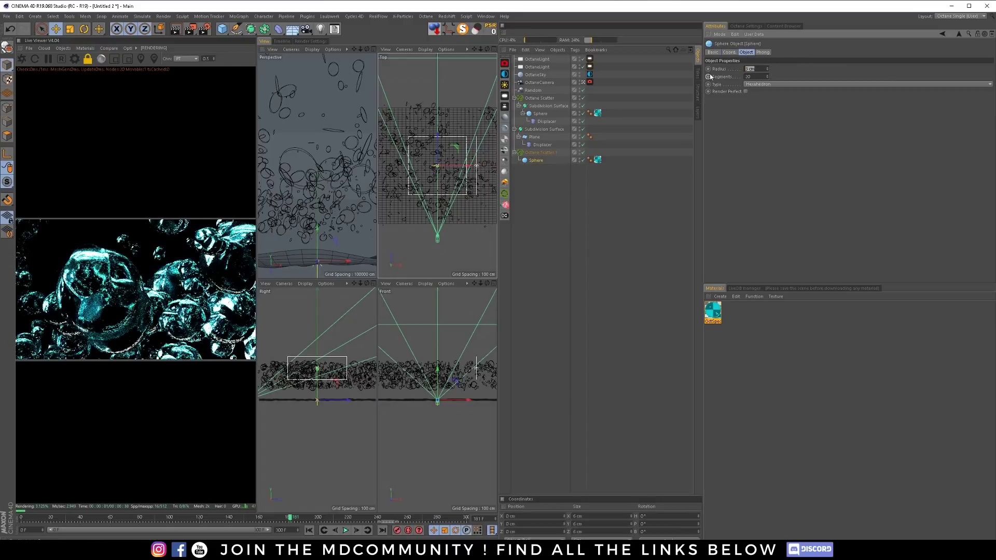
{"action": "type", "text": "0.1"}
{"action": "key", "text": "Return"}
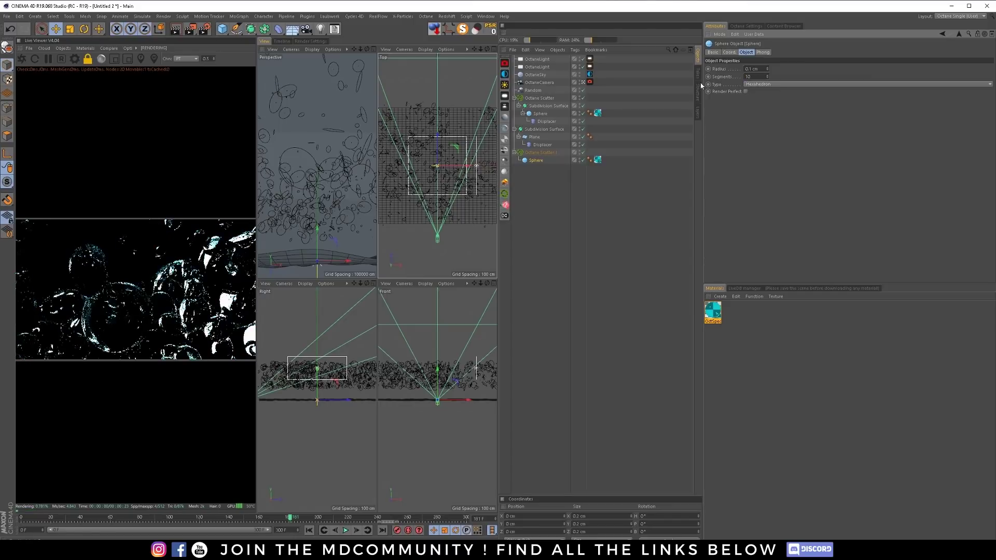
Set Octane Scatter.1's seed to 9995 and its count to 10000
{"action": "left_click", "coordinate": [540, 152]}
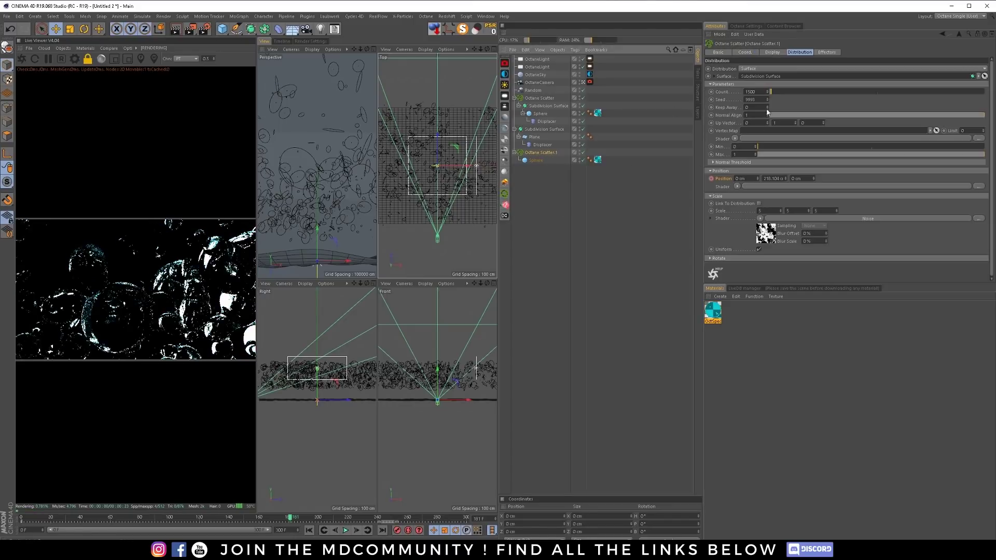
{"action": "left_click", "coordinate": [757, 100]}
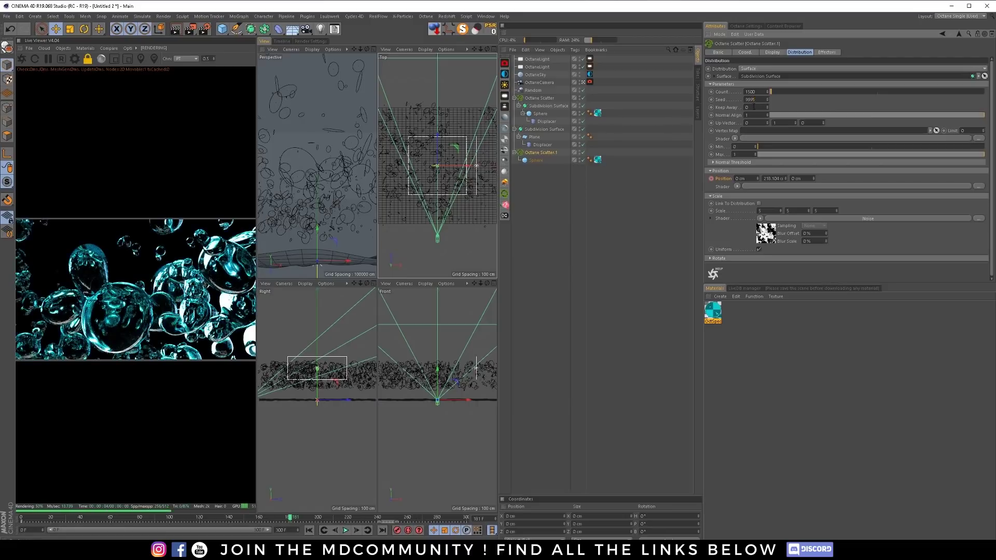
{"action": "key", "text": "BackSpace"}
{"action": "type", "text": "5"}
{"action": "key", "text": "Return"}
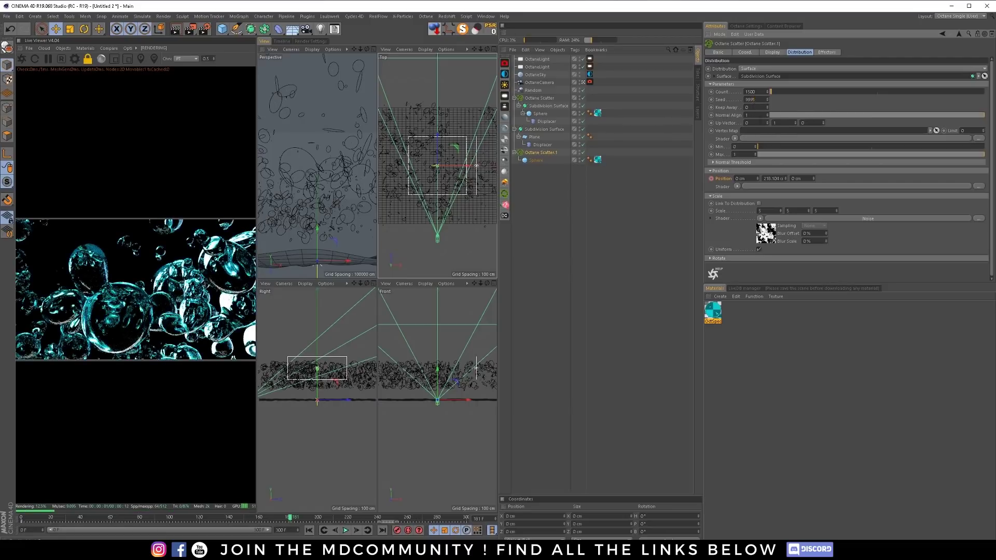
{"action": "double_click", "coordinate": [760, 92]}
{"action": "type", "text": "1000"}
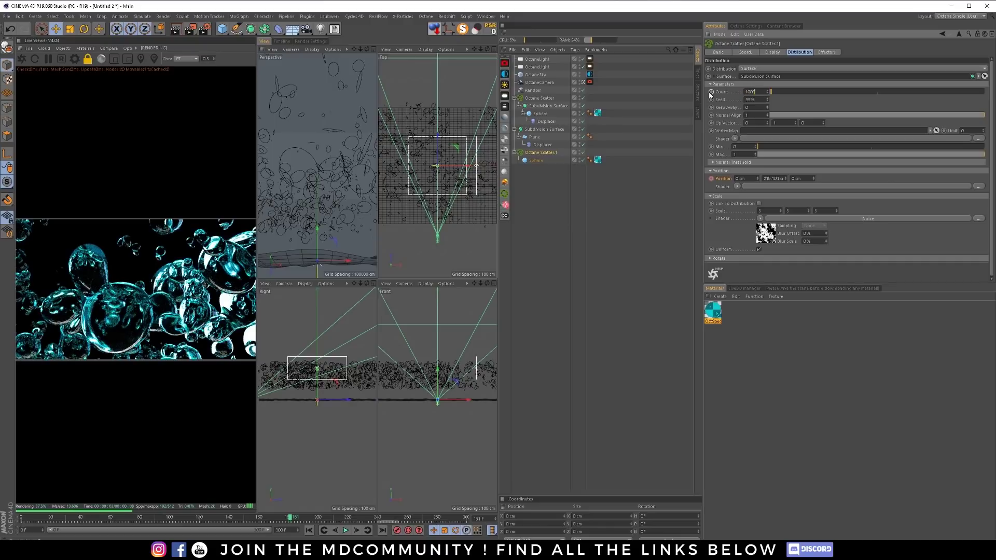
{"action": "type", "text": "0"}
{"action": "key", "text": "Return"}
Create a new Octane Diffuse material and apply it to the second scatter's sphere
{"action": "left_click", "coordinate": [536, 159]}
{"action": "double_click", "coordinate": [716, 314]}
{"action": "left_click_drag", "start_coordinate": [716, 316], "coordinate": [607, 199]}
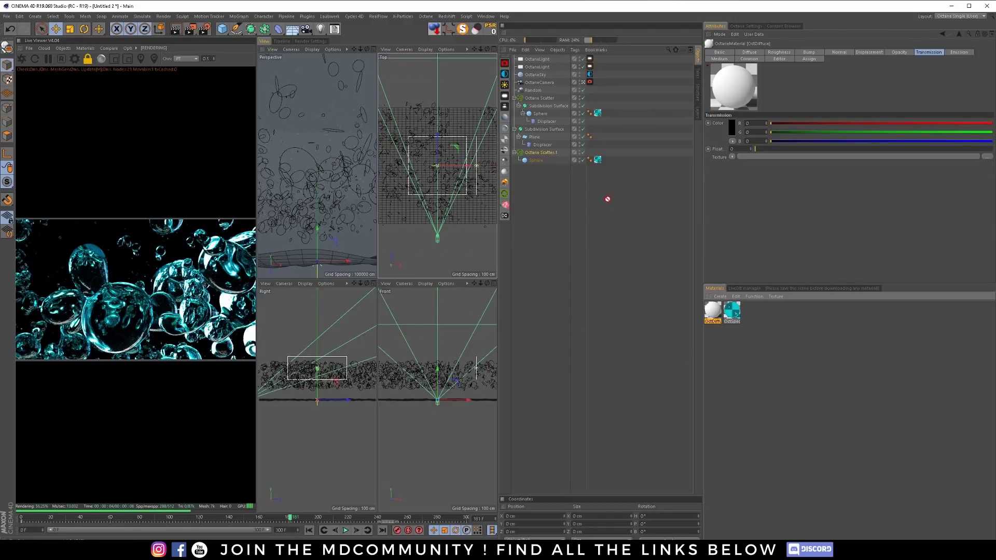
{"action": "left_click_drag", "start_coordinate": [601, 164], "coordinate": [598, 161]}
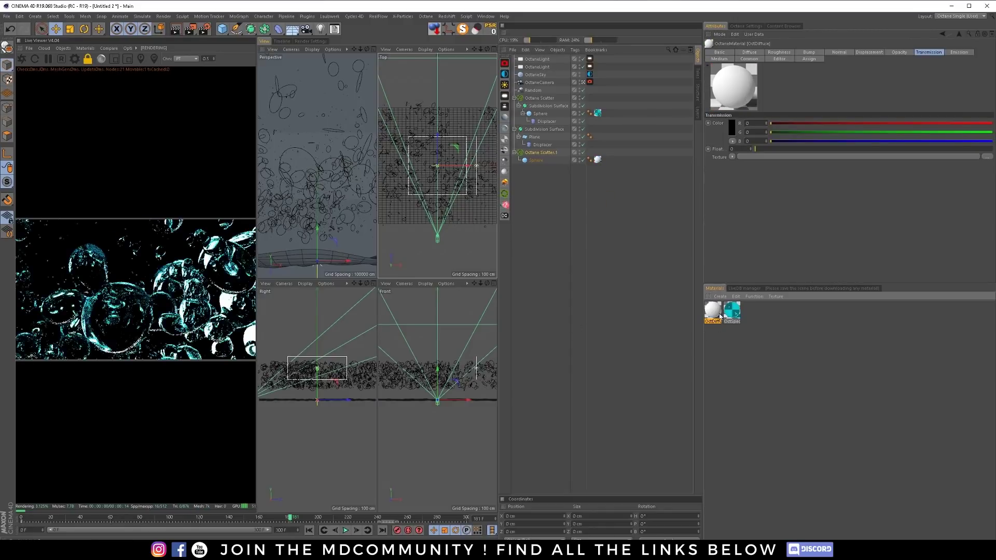
Drive the material's opacity with a FalloffMap of minimum value 0.1, checking frames 209 and 111
{"action": "left_click", "coordinate": [898, 52]}
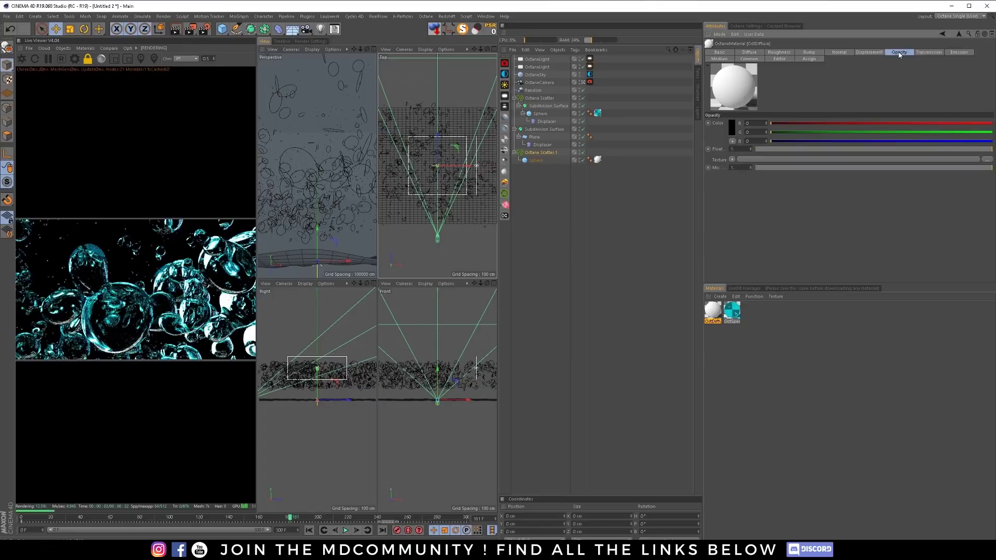
{"action": "left_click", "coordinate": [732, 159]}
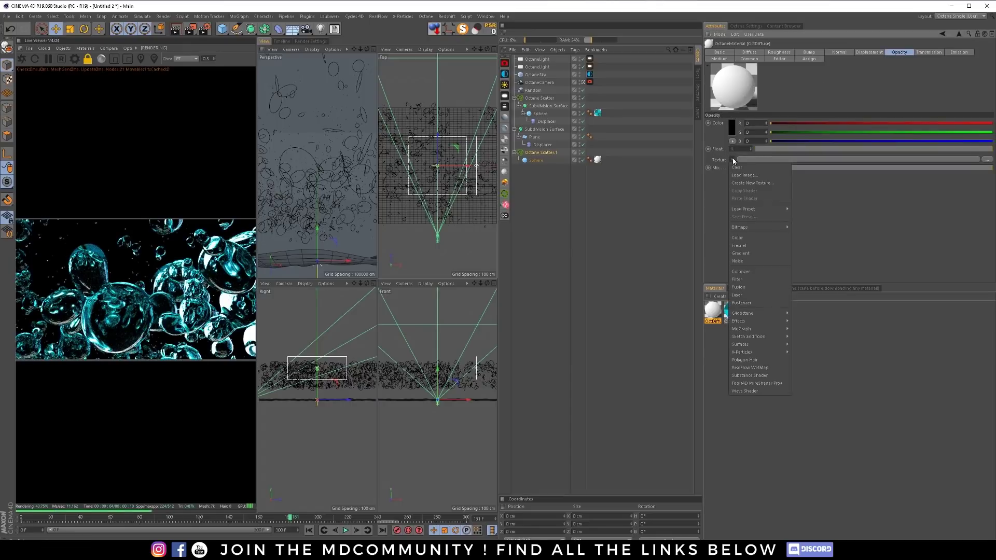
{"action": "mouse_move", "coordinate": [746, 314]}
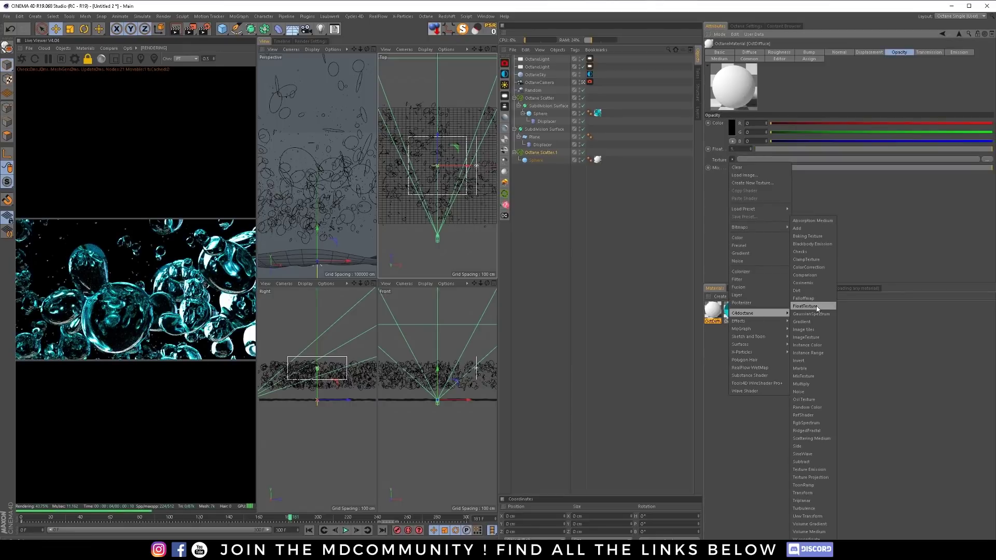
{"action": "left_click", "coordinate": [803, 298]}
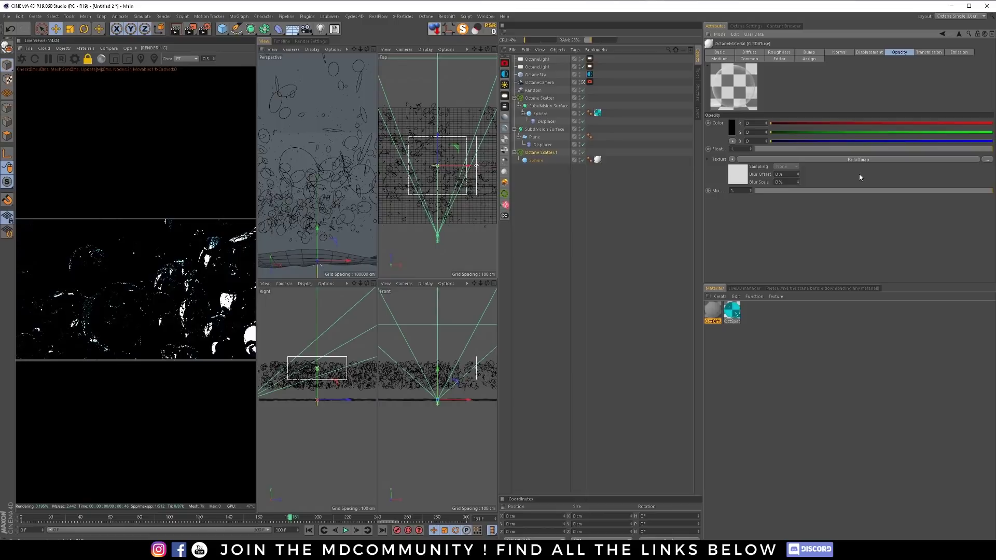
{"action": "left_click", "coordinate": [833, 157]}
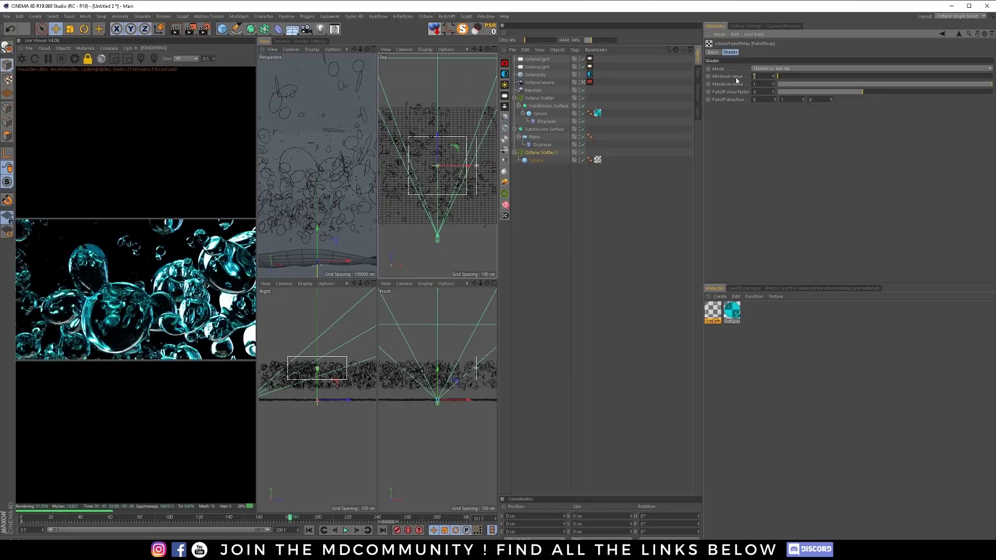
{"action": "type", "text": ".1"}
{"action": "key", "text": "Return"}
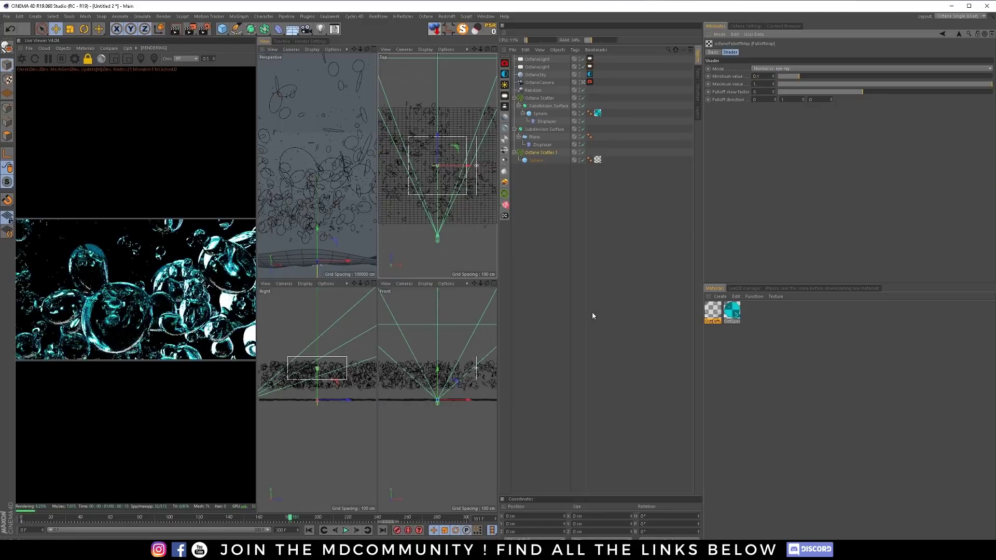
{"action": "left_click", "coordinate": [332, 519]}
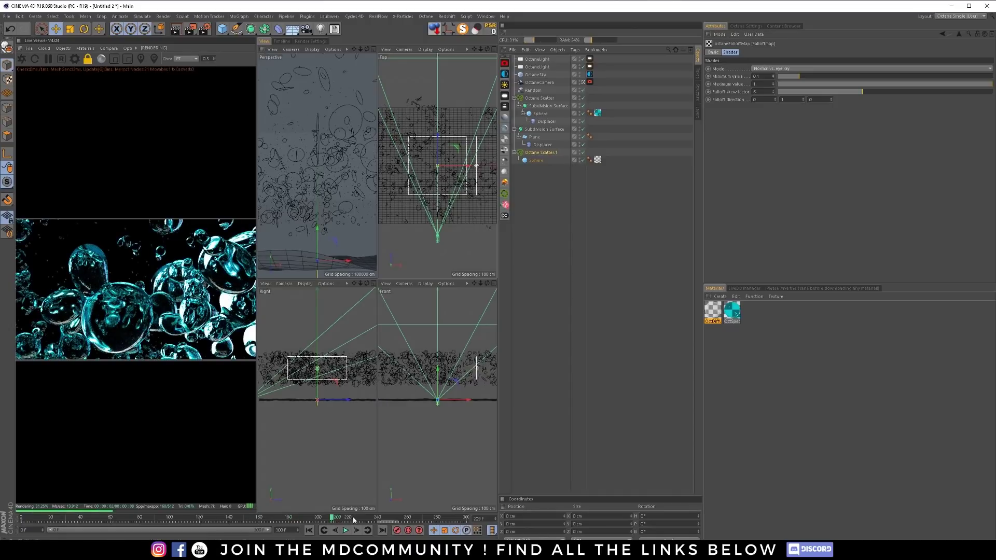
{"action": "left_click", "coordinate": [211, 519]}
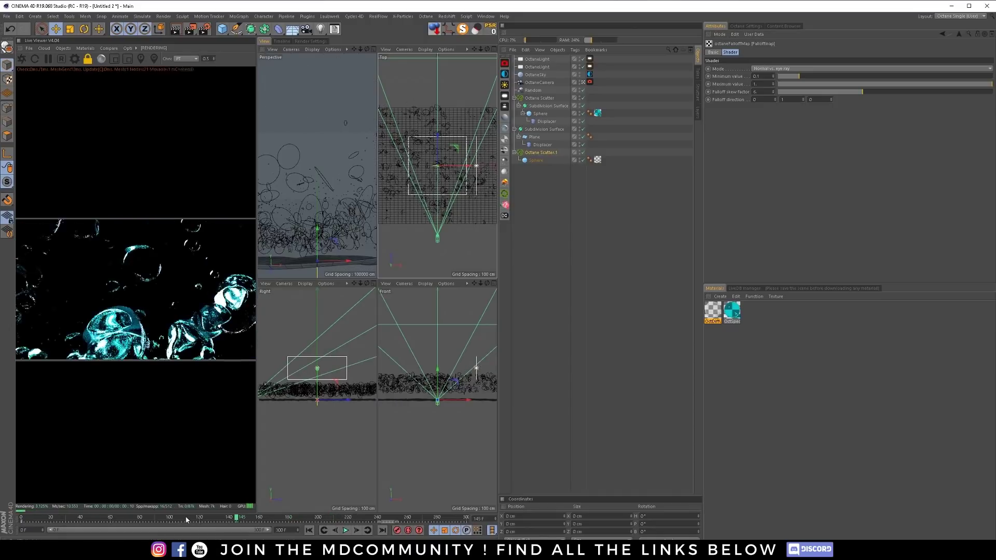
Scrub and play the animation around frames 162–180 and enlarge the live render panel
{"action": "left_click", "coordinate": [290, 519]}
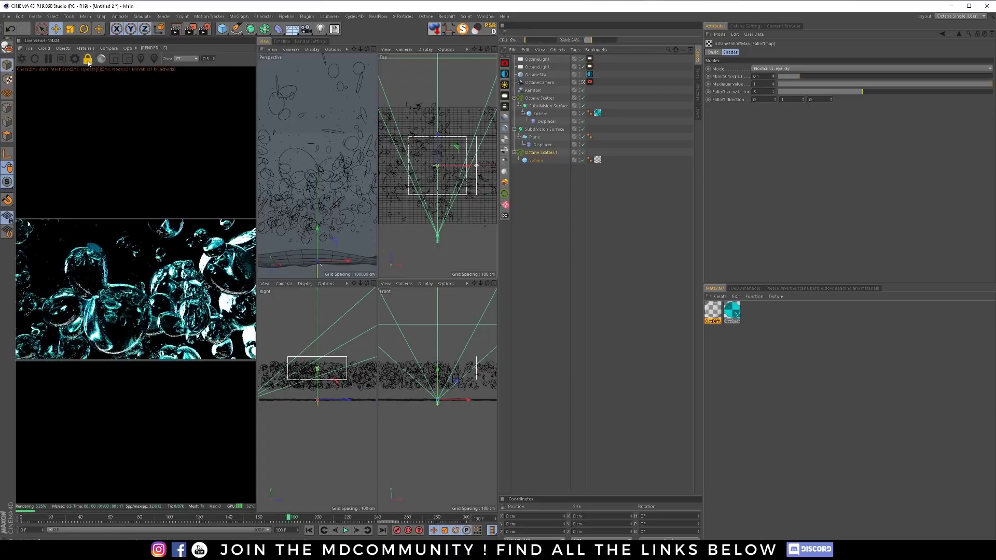
{"action": "left_click", "coordinate": [87, 60]}
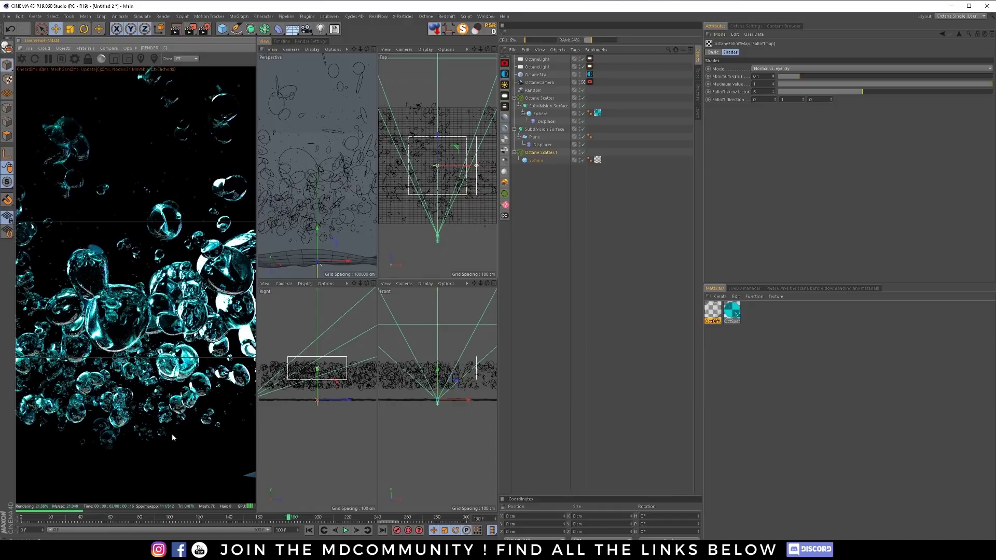
{"action": "left_click_drag", "start_coordinate": [289, 517], "coordinate": [162, 521]}
{"action": "key", "text": "F8"}
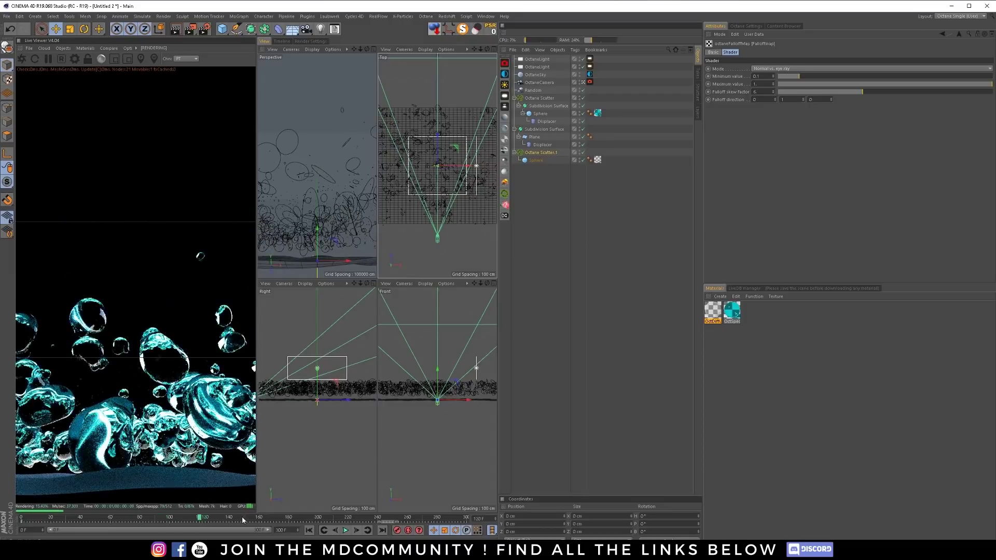
{"action": "left_click", "coordinate": [590, 82]}
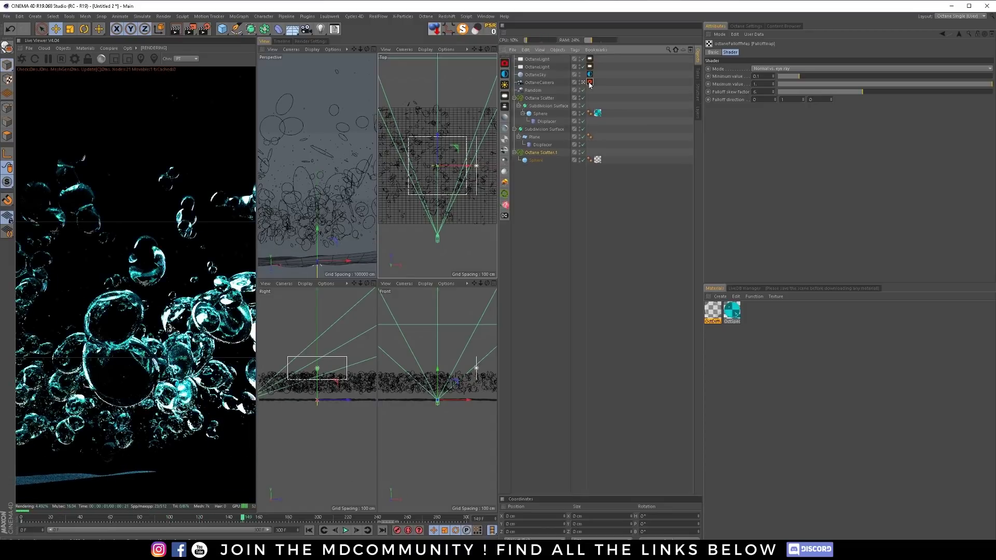
{"action": "left_click_drag", "start_coordinate": [257, 231], "coordinate": [398, 233]}
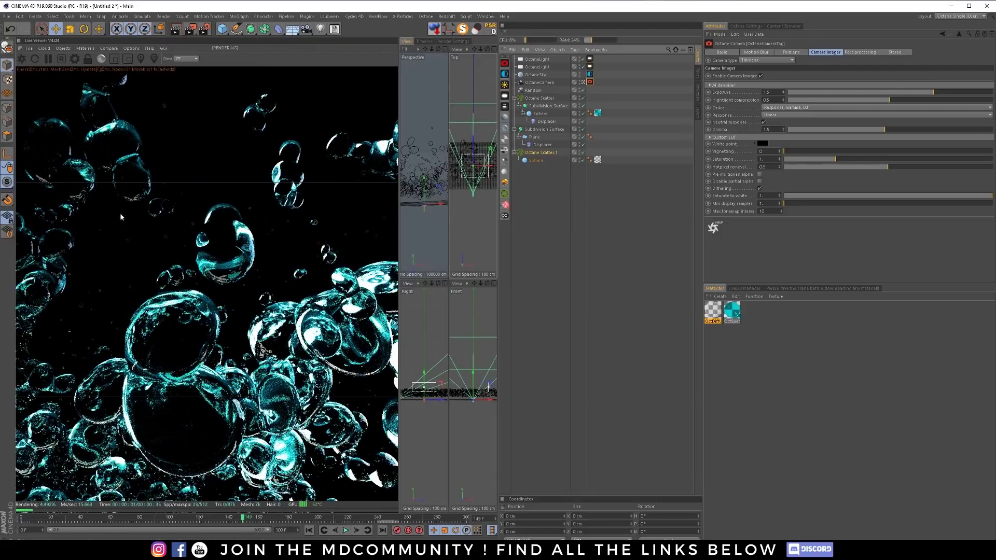
Give the Octane camera a 1 cm thin-lens aperture, focused on the bubbles in the render
{"action": "left_click", "coordinate": [792, 52]}
{"action": "left_click", "coordinate": [759, 76]}
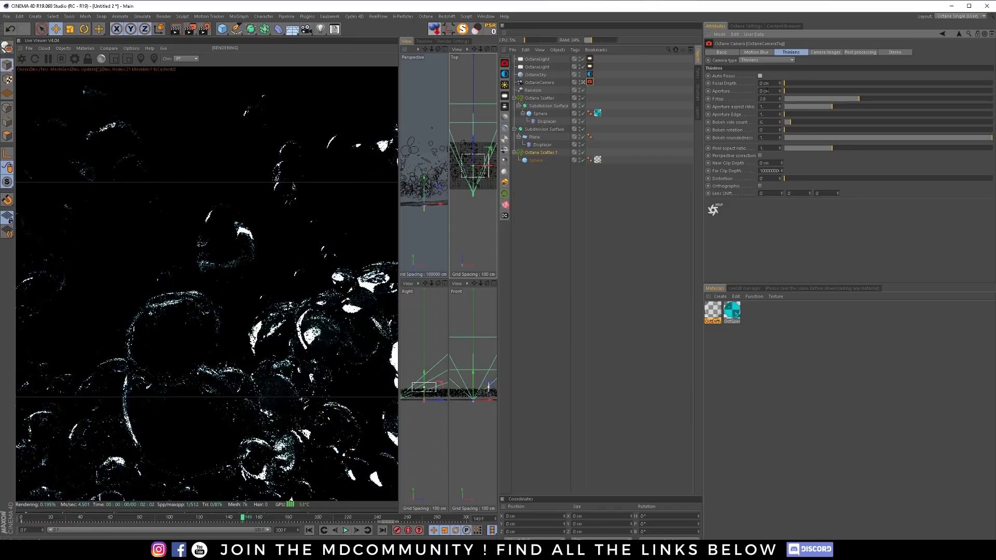
{"action": "double_click", "coordinate": [764, 91]}
{"action": "type", "text": "1"}
{"action": "key", "text": "Return"}
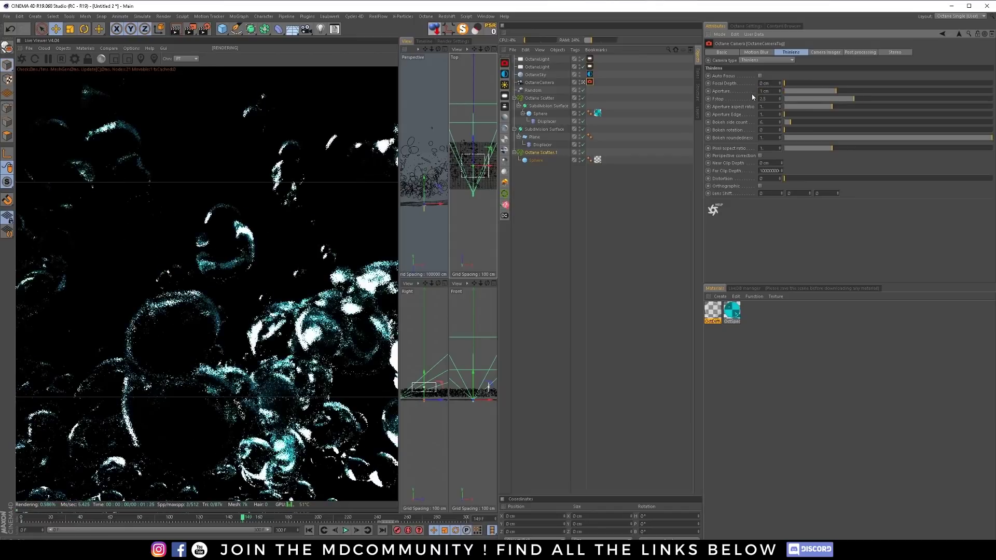
{"action": "left_click", "coordinate": [140, 58]}
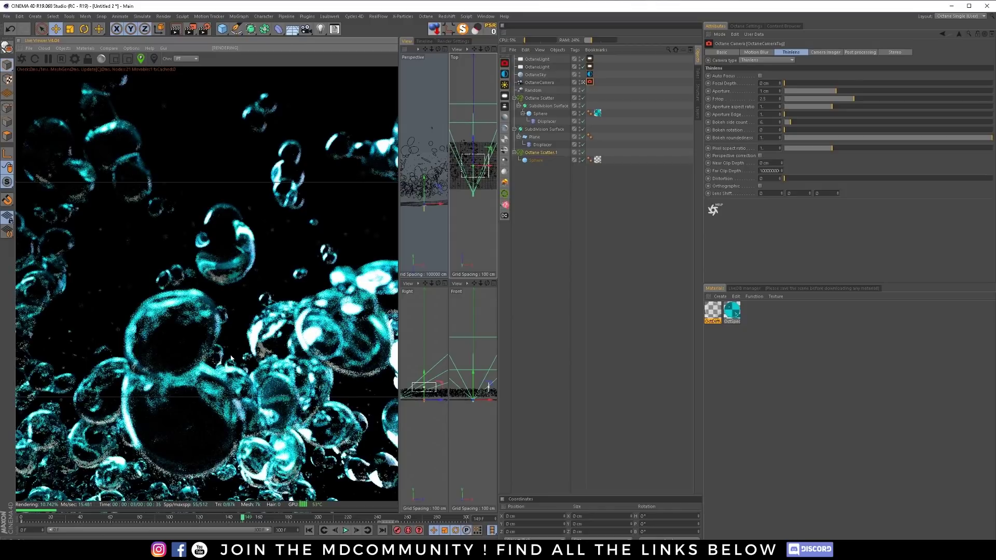
{"action": "left_click", "coordinate": [268, 341]}
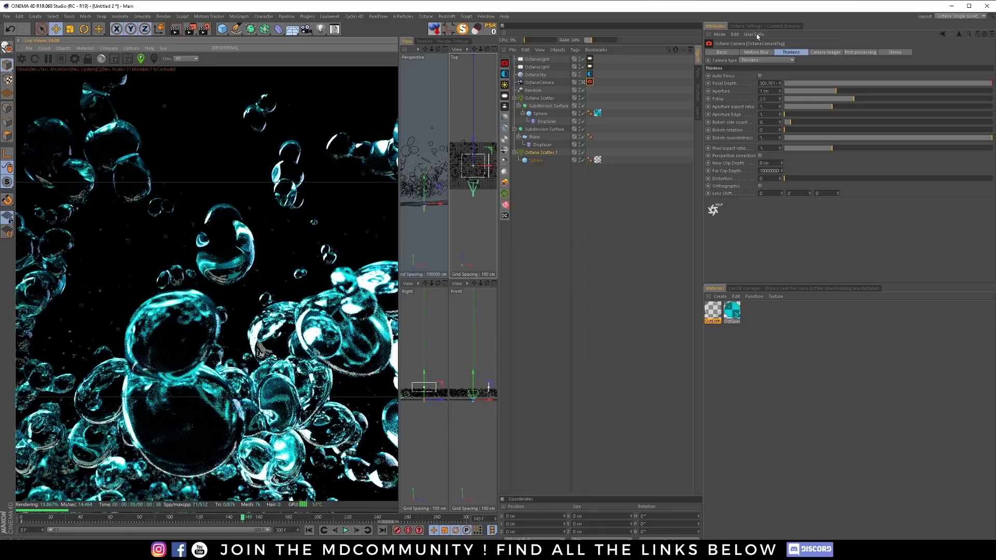
{"action": "left_click", "coordinate": [589, 83]}
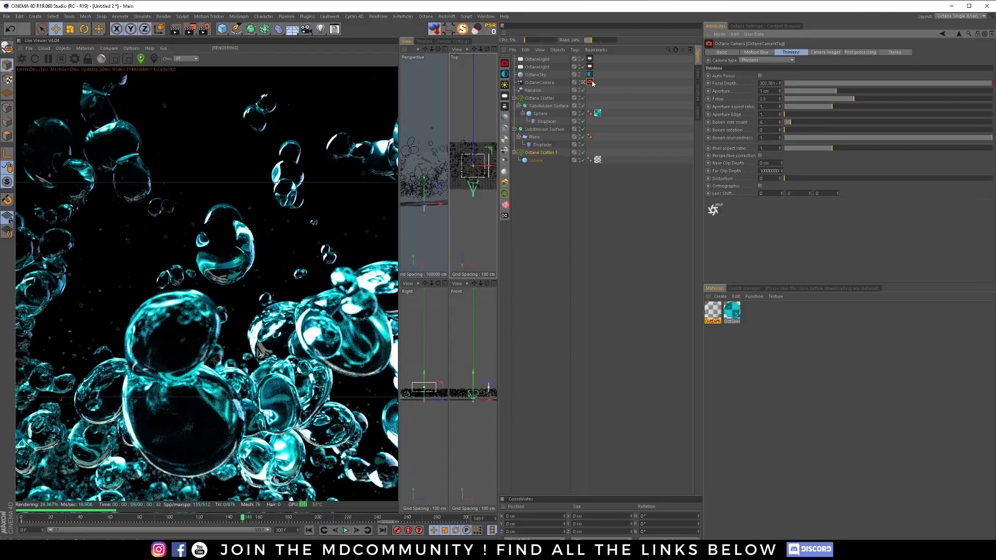
Set the camera imager's vignetting to 0.5 and scrub the animation through frames 190–232
{"action": "left_click", "coordinate": [811, 54]}
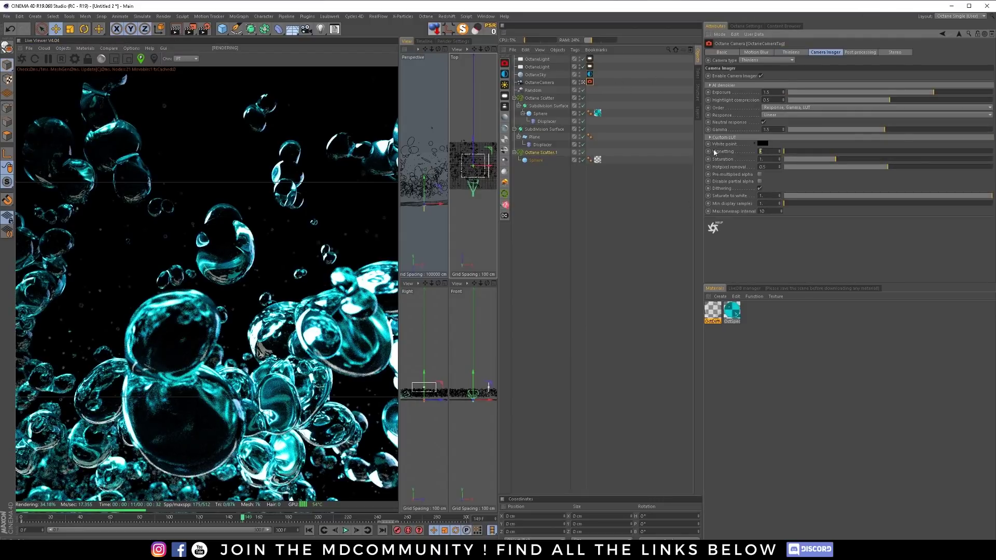
{"action": "type", "text": ".5"}
{"action": "key", "text": "Return"}
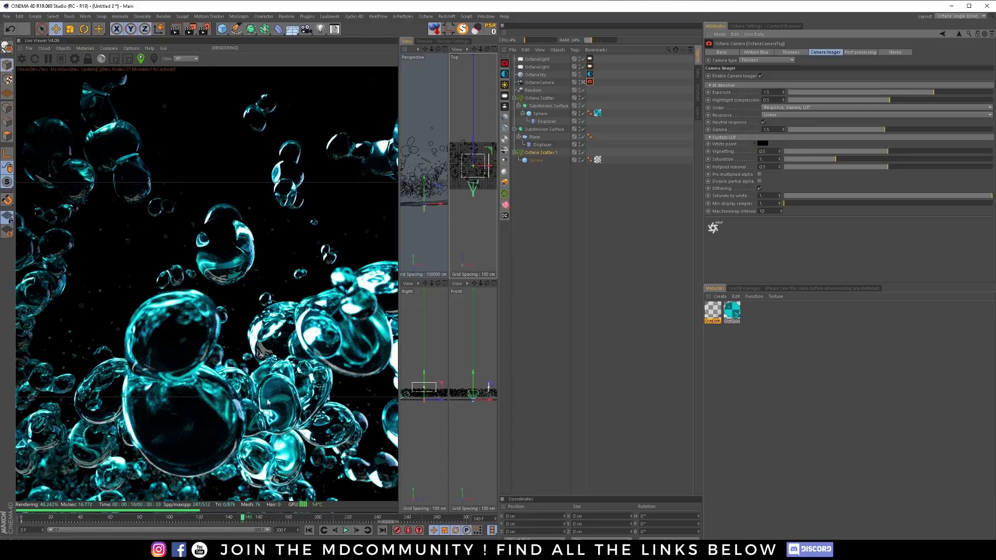
{"action": "left_click_drag", "start_coordinate": [242, 521], "coordinate": [317, 517]}
{"action": "left_click_drag", "start_coordinate": [325, 518], "coordinate": [347, 517]}
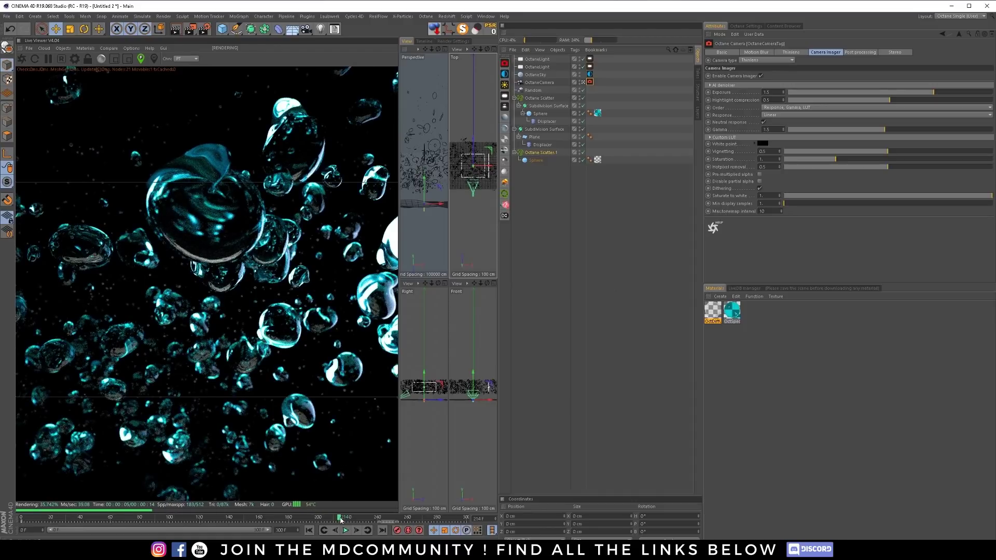
{"action": "left_click_drag", "start_coordinate": [342, 520], "coordinate": [366, 520]}
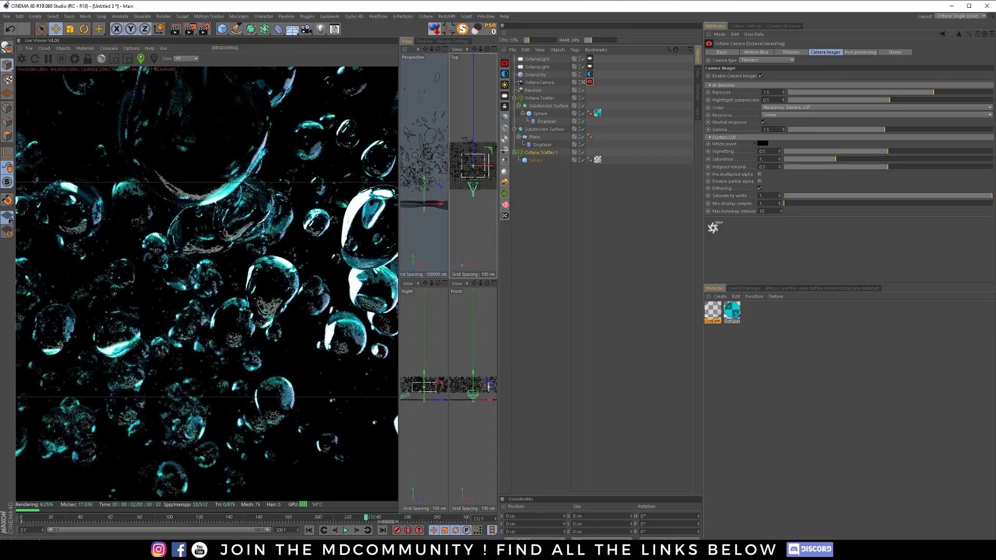
Pause the live render and add a Formula deformer under the Plane with size 100 cm
{"action": "left_click", "coordinate": [48, 59]}
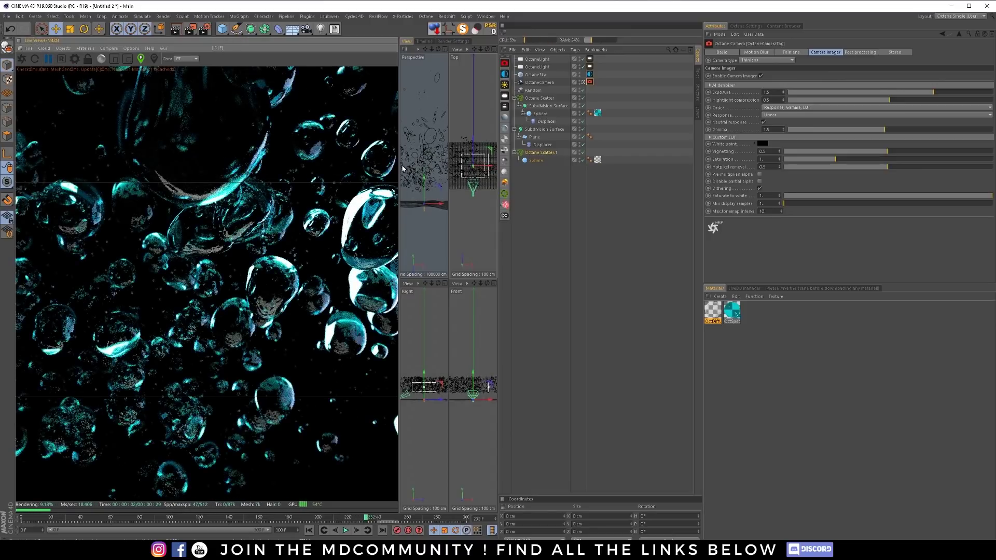
{"action": "left_click_drag", "start_coordinate": [399, 165], "coordinate": [201, 165]}
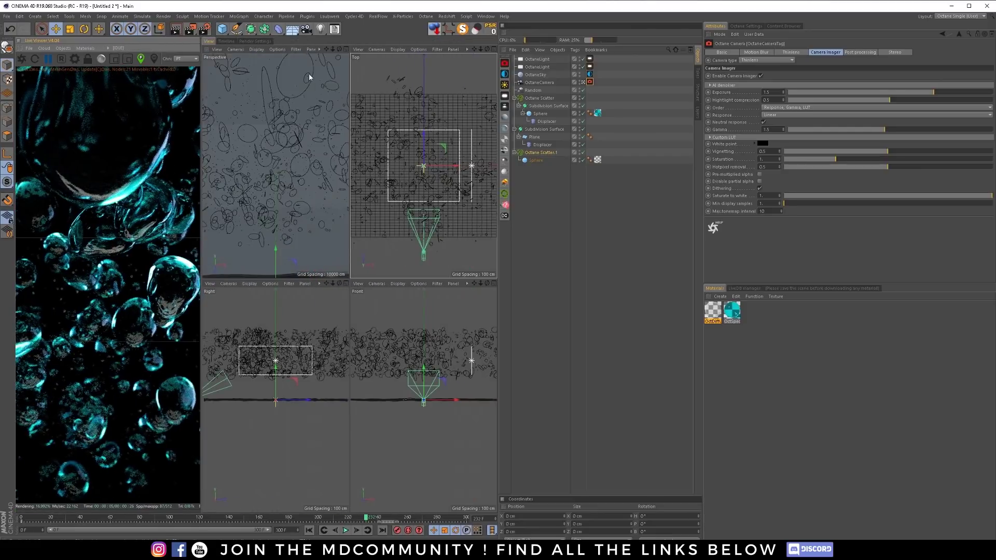
{"action": "left_click", "coordinate": [278, 29]}
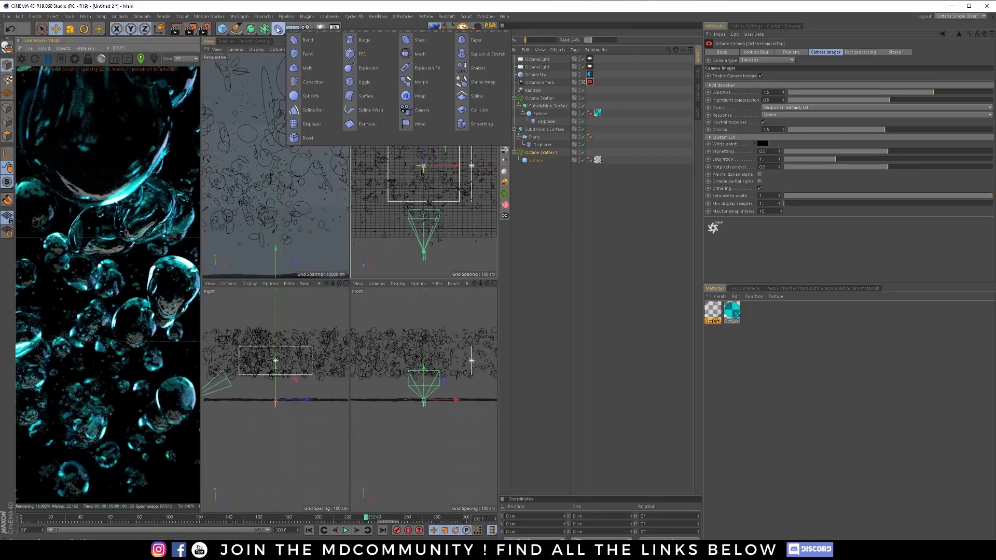
{"action": "left_click", "coordinate": [364, 124]}
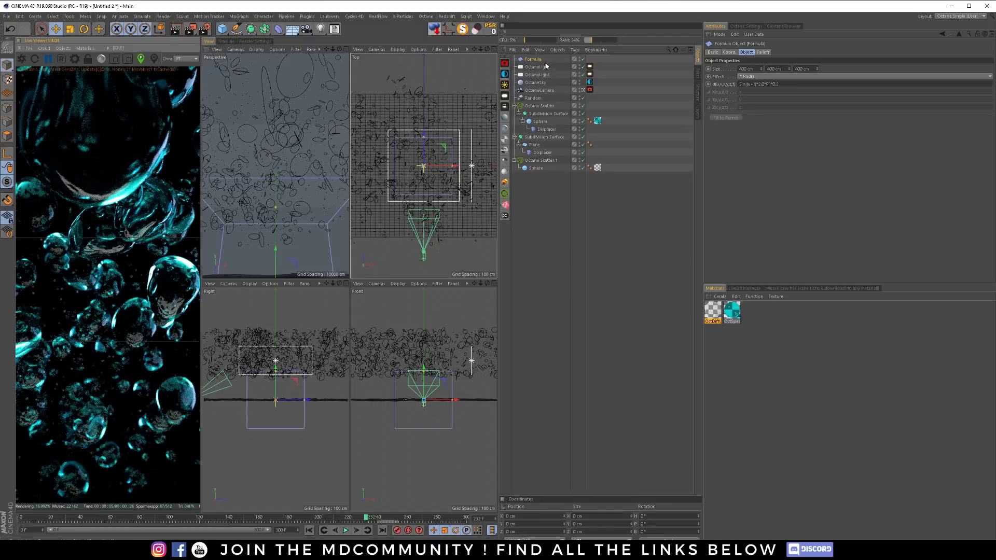
{"action": "left_click_drag", "start_coordinate": [534, 60], "coordinate": [537, 148]}
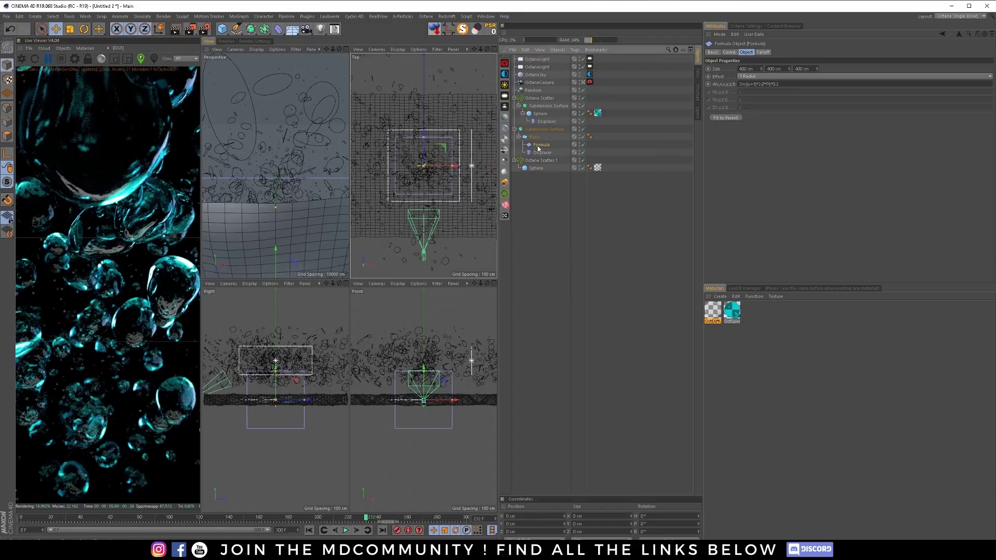
{"action": "left_click", "coordinate": [774, 69]}
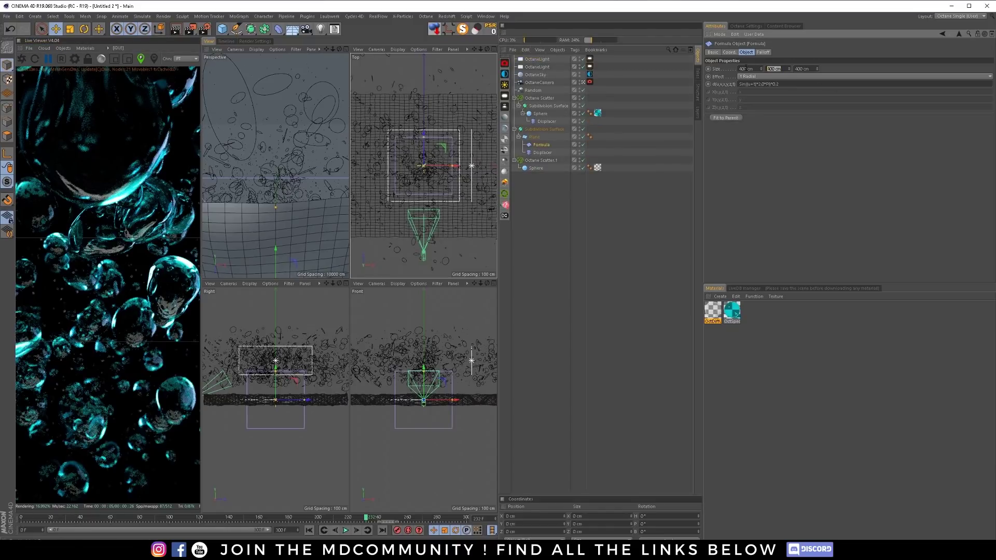
{"action": "type", "text": "1"}
{"action": "key", "text": "Return"}
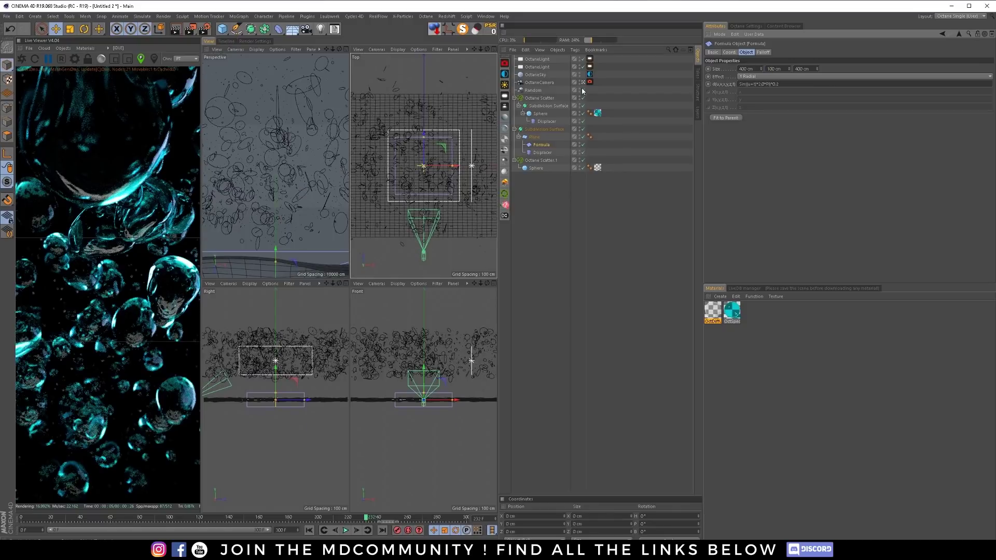
{"action": "scroll", "coordinate": [304, 217], "scroll_direction": "up", "scroll_amount": 5}
Maximize the perspective view and play the waves up close with the Octane Scatter hidden
{"action": "middle_click", "coordinate": [279, 190]}
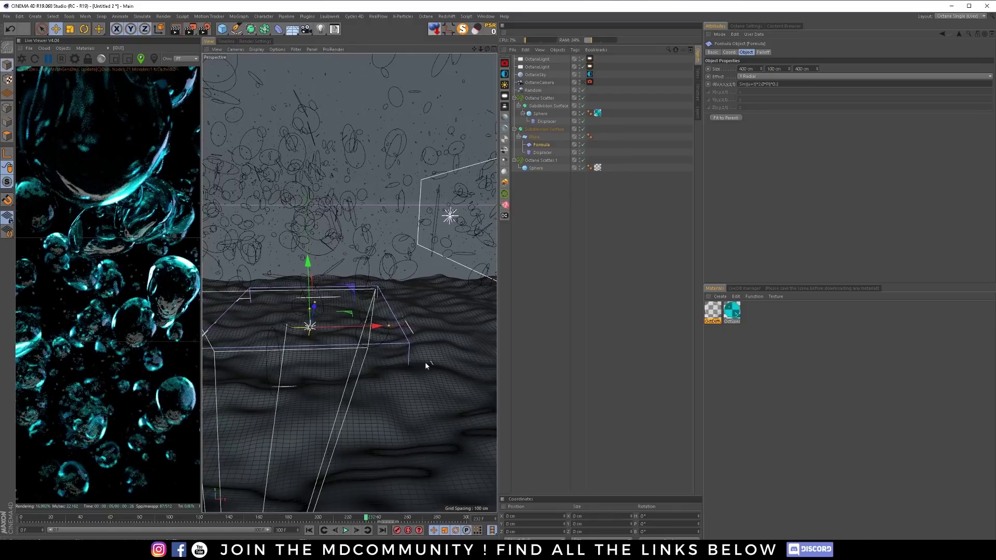
{"action": "left_click_drag", "start_coordinate": [425, 362], "coordinate": [371, 535], "text": "alt"}
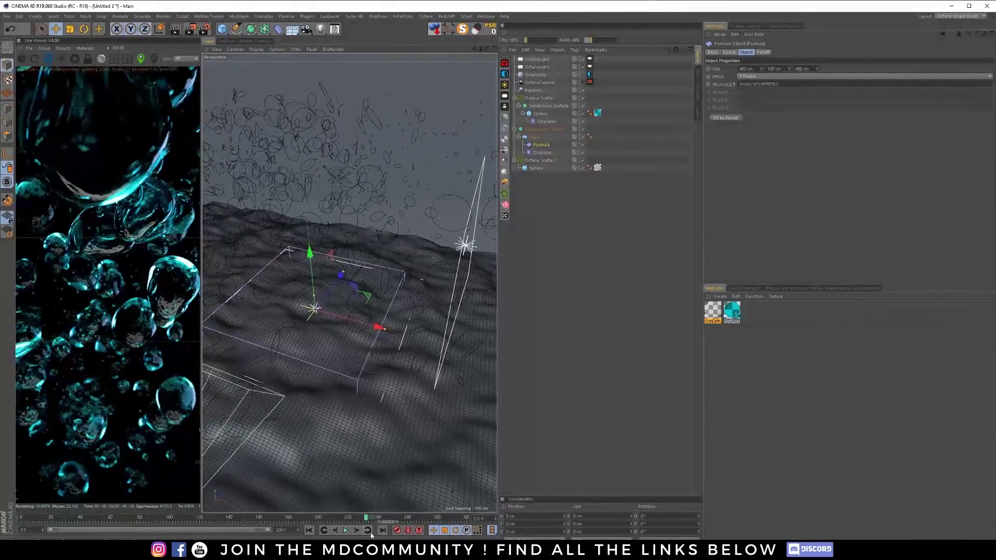
{"action": "left_click", "coordinate": [345, 530]}
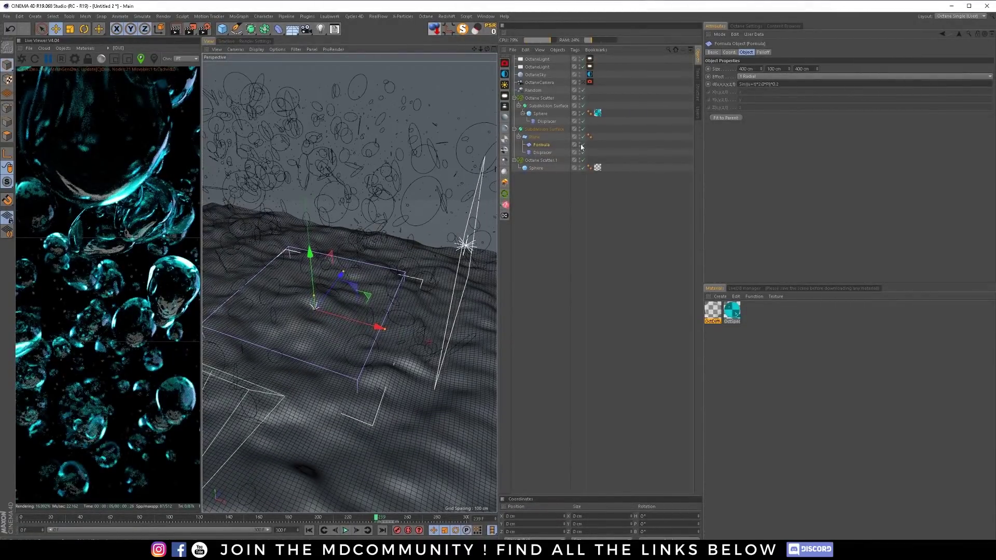
{"action": "left_click", "coordinate": [583, 97]}
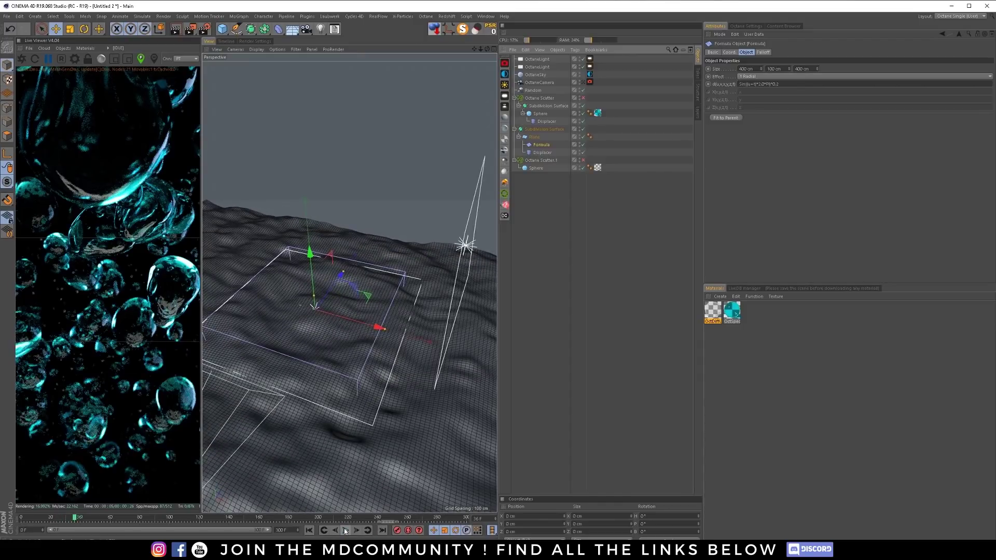
{"action": "left_click", "coordinate": [345, 530]}
Change the formula's u+t to u-t, re-enable the Octane Scatter and view through the OctaneCamera
{"action": "left_click", "coordinate": [753, 84]}
{"action": "key", "text": "BackSpace"}
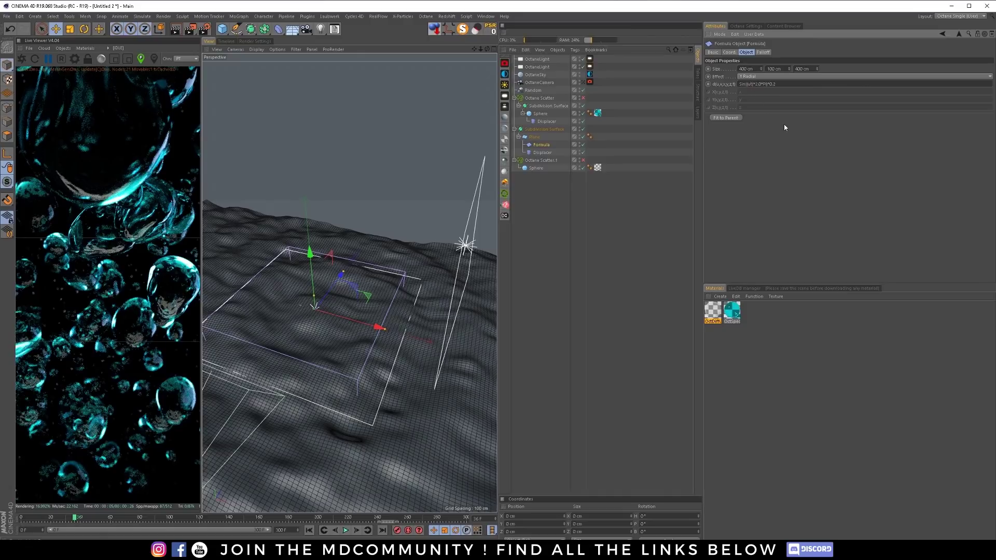
{"action": "type", "text": "-"}
{"action": "key", "text": "Return"}
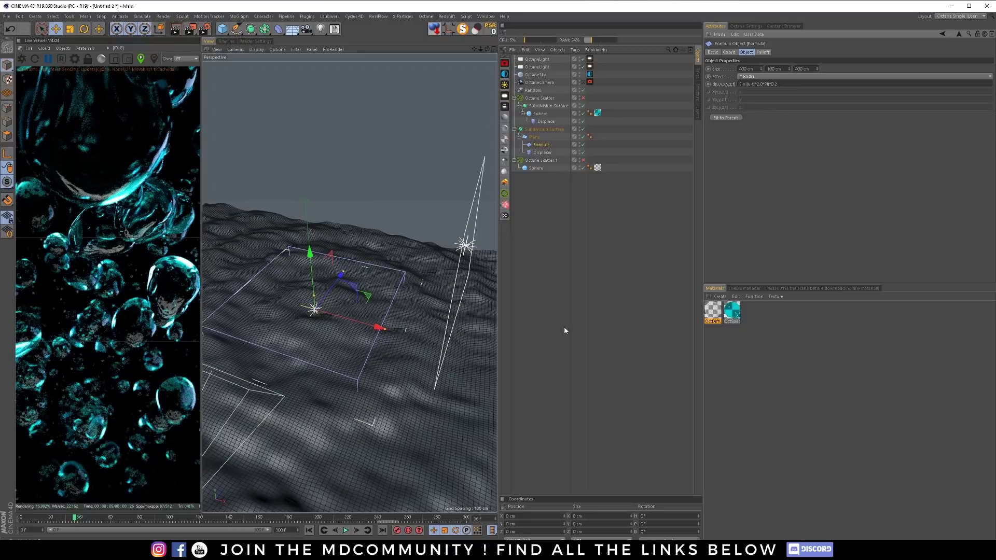
{"action": "left_click", "coordinate": [345, 530]}
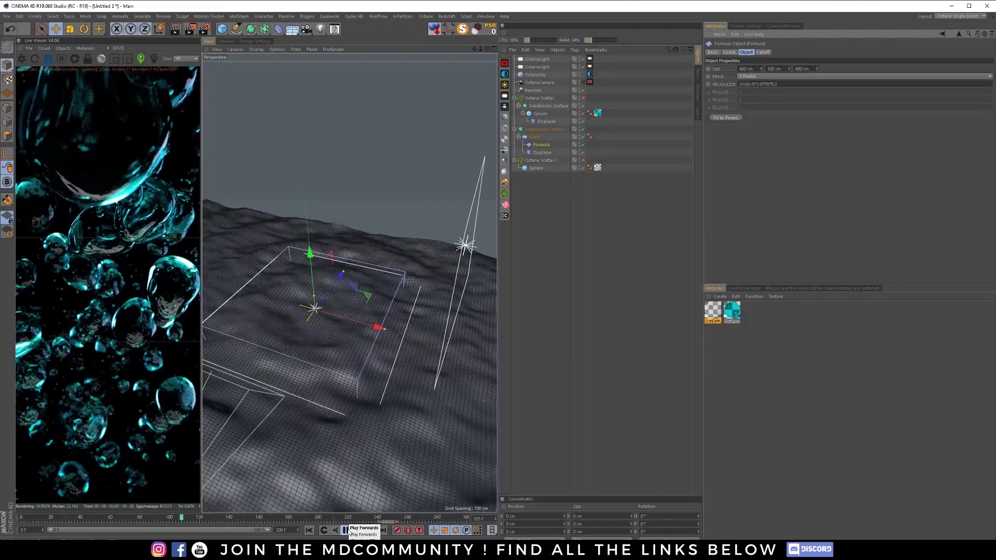
{"action": "left_click", "coordinate": [346, 530]}
{"action": "left_click", "coordinate": [583, 98]}
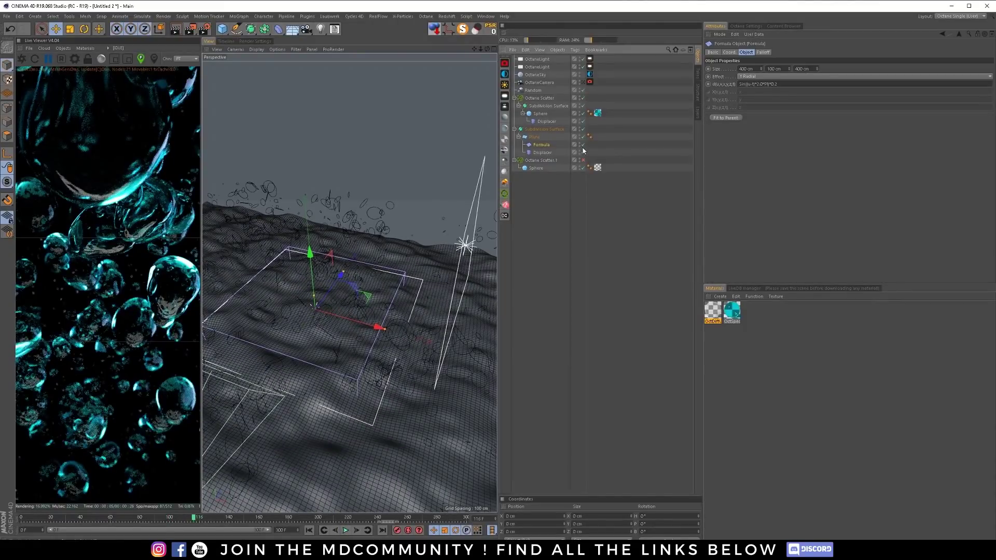
{"action": "left_click", "coordinate": [583, 82]}
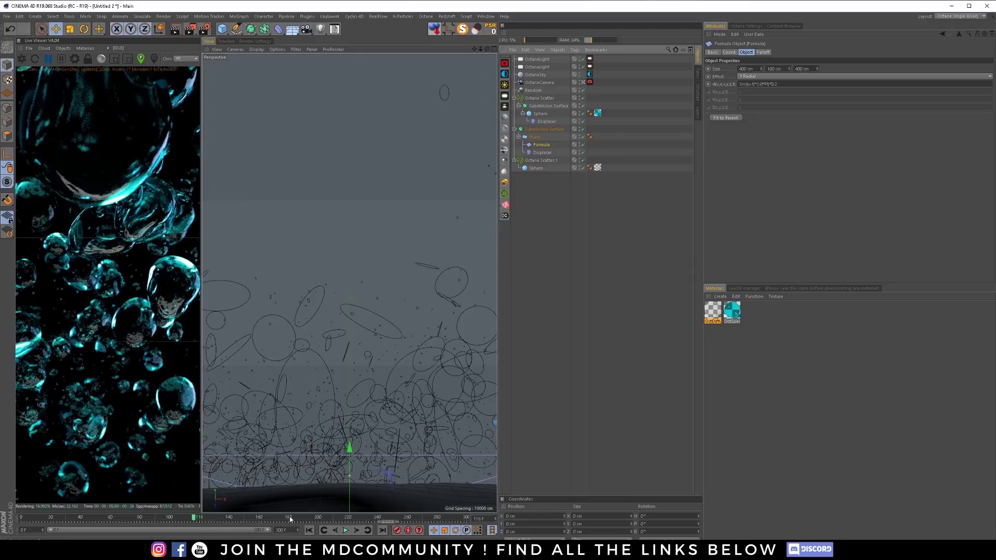
Resume the Octane live render in a widened preview and advance to later frames
{"action": "left_click", "coordinate": [22, 59]}
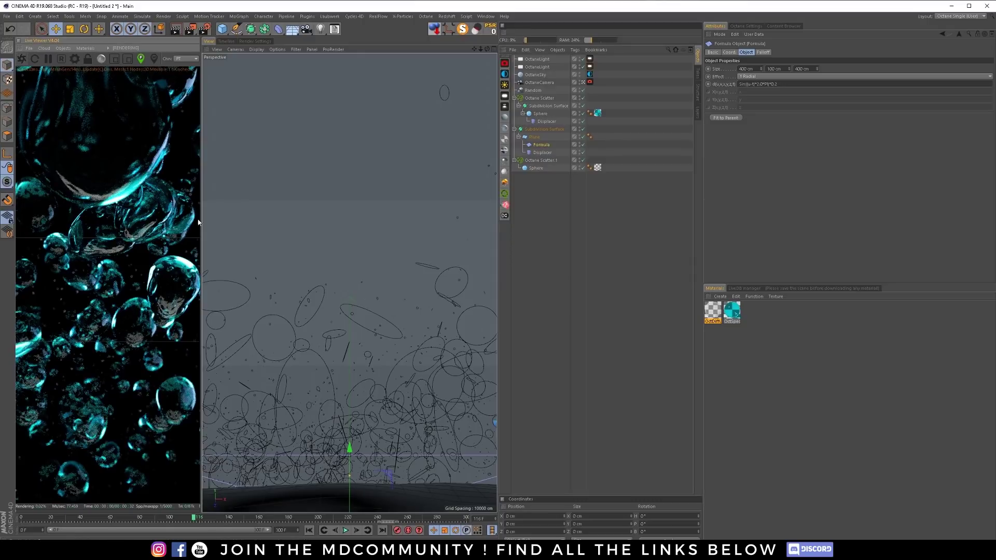
{"action": "left_click_drag", "start_coordinate": [202, 220], "coordinate": [362, 220]}
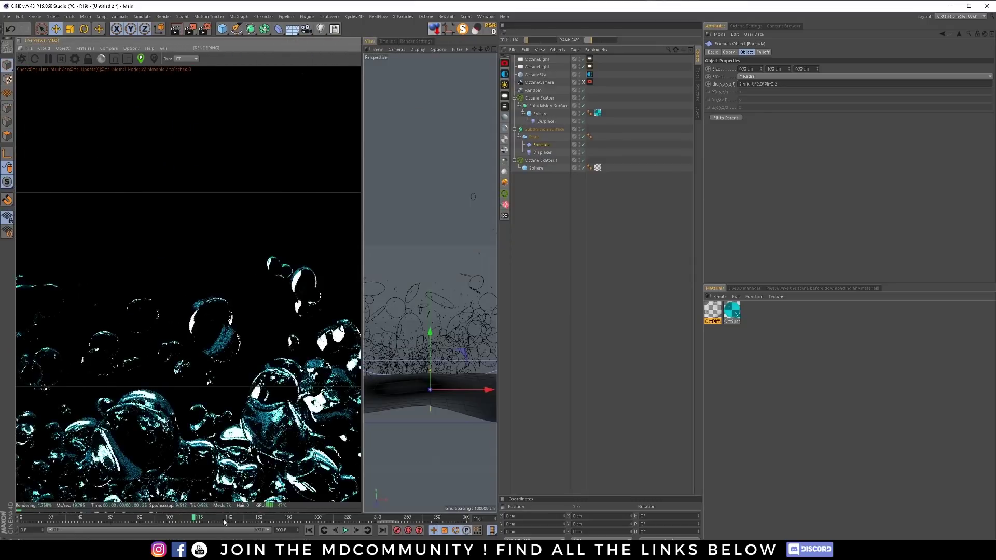
{"action": "left_click_drag", "start_coordinate": [220, 517], "coordinate": [399, 519]}
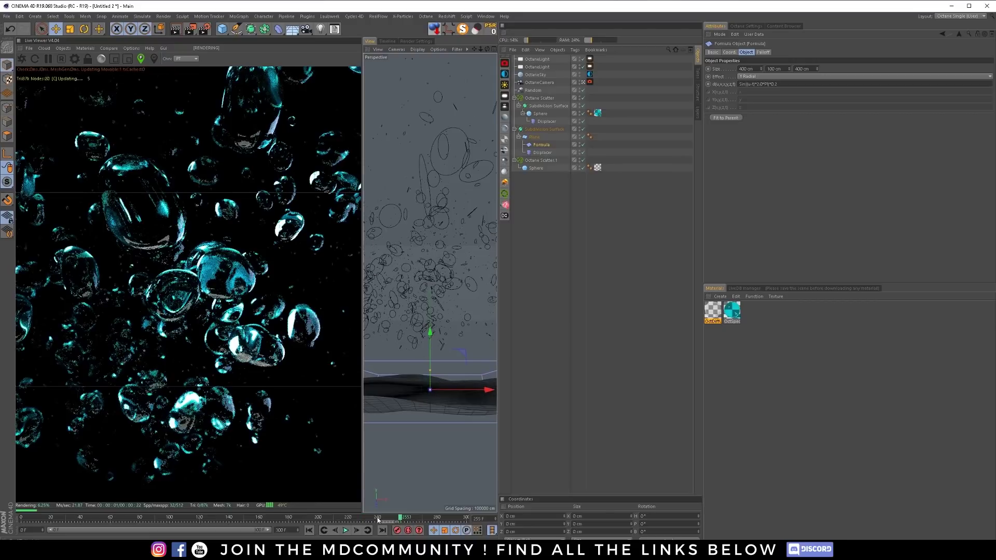
Check the bubbles at frame 57, around frame 163, and frame 193
{"action": "left_click", "coordinate": [107, 518]}
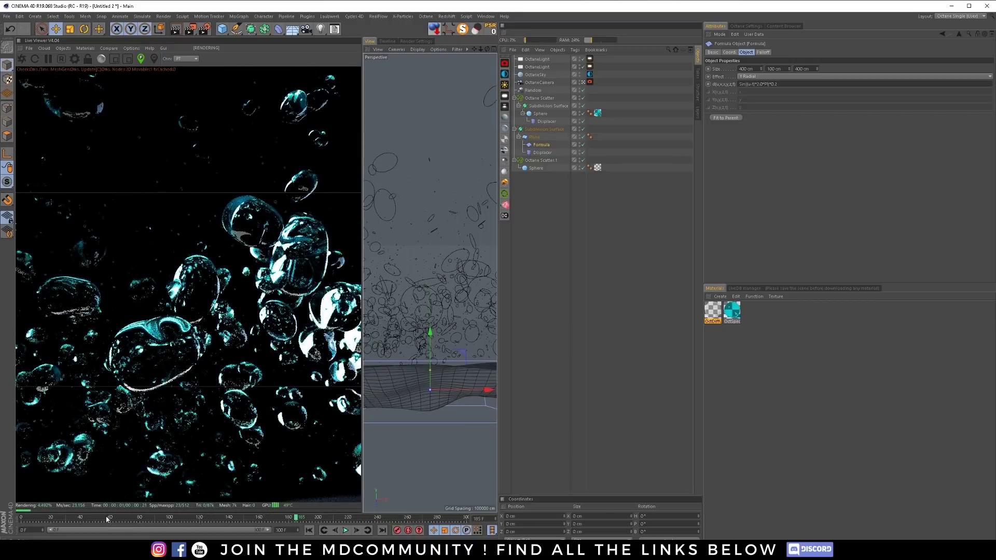
{"action": "left_click_drag", "start_coordinate": [165, 519], "coordinate": [263, 518]}
{"action": "left_click", "coordinate": [307, 520]}
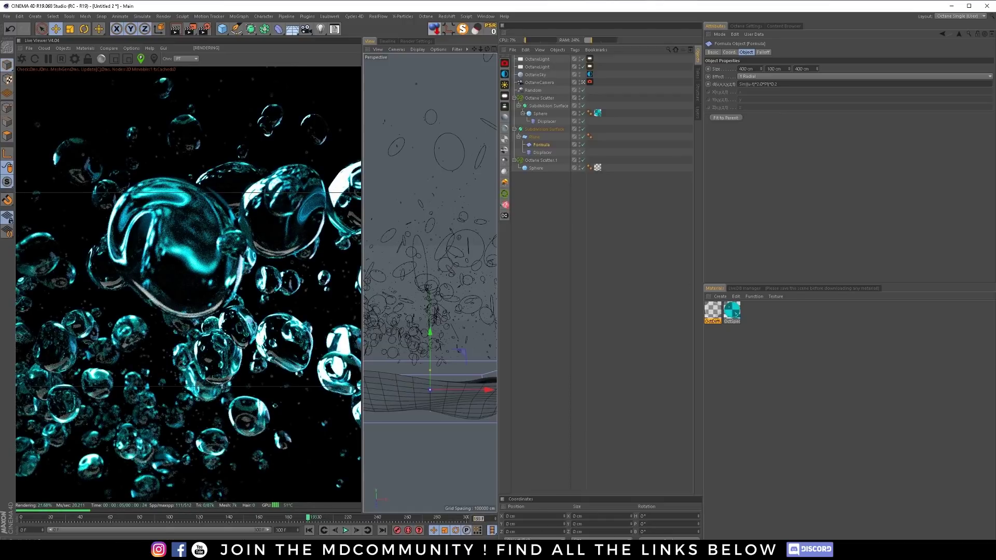
At frame 270, select both bubble spheres and keyframe their current radius
{"action": "type", "text": "270"}
{"action": "key", "text": "Return"}
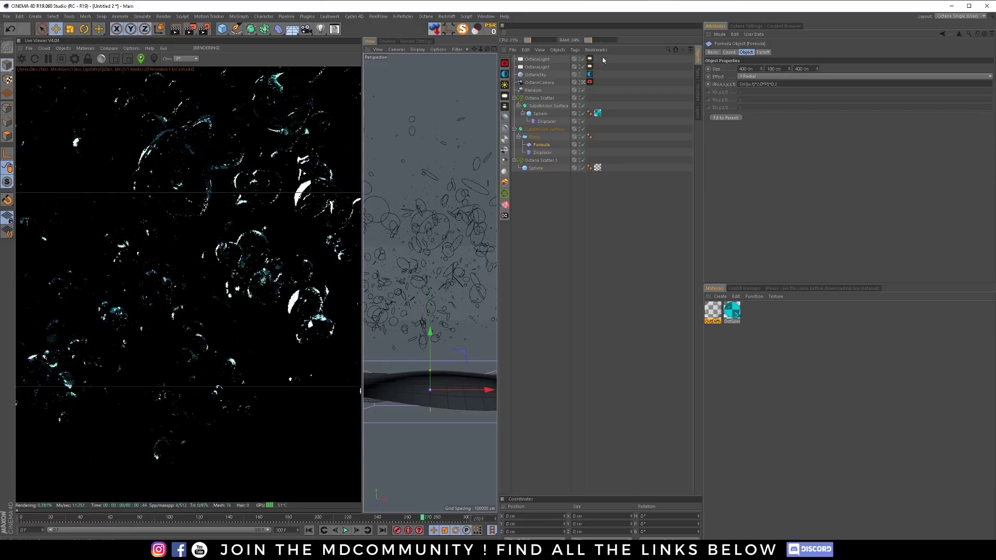
{"action": "left_click", "coordinate": [536, 168]}
{"action": "left_click", "coordinate": [540, 113], "text": "ctrl"}
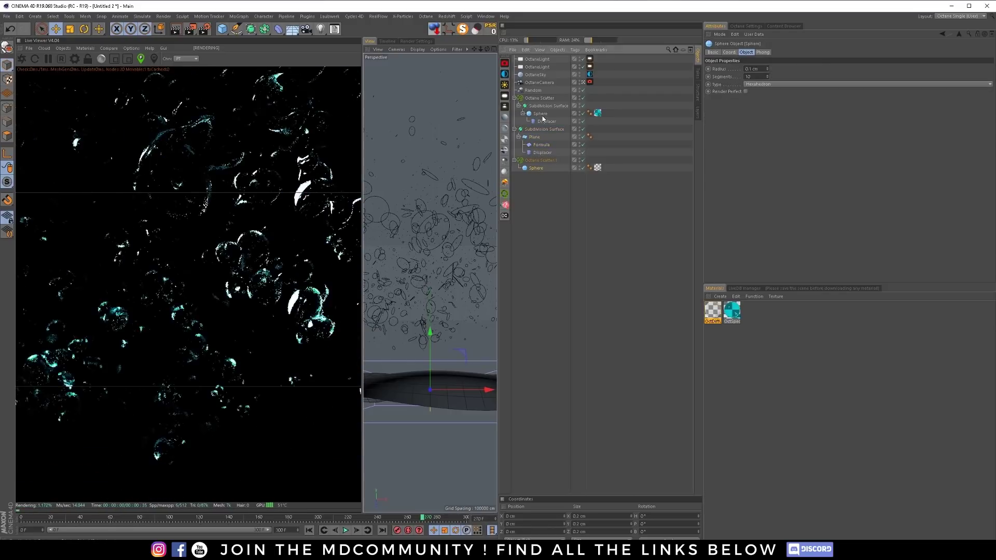
{"action": "left_click", "coordinate": [707, 69]}
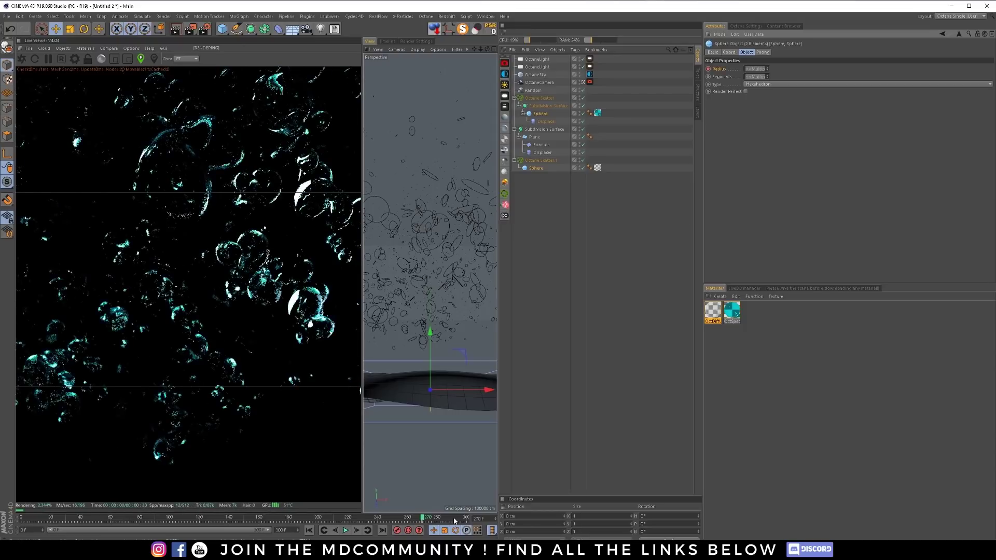
At frame 300, set the spheres' radius to 0 cm and keyframe it
{"action": "left_click", "coordinate": [382, 530]}
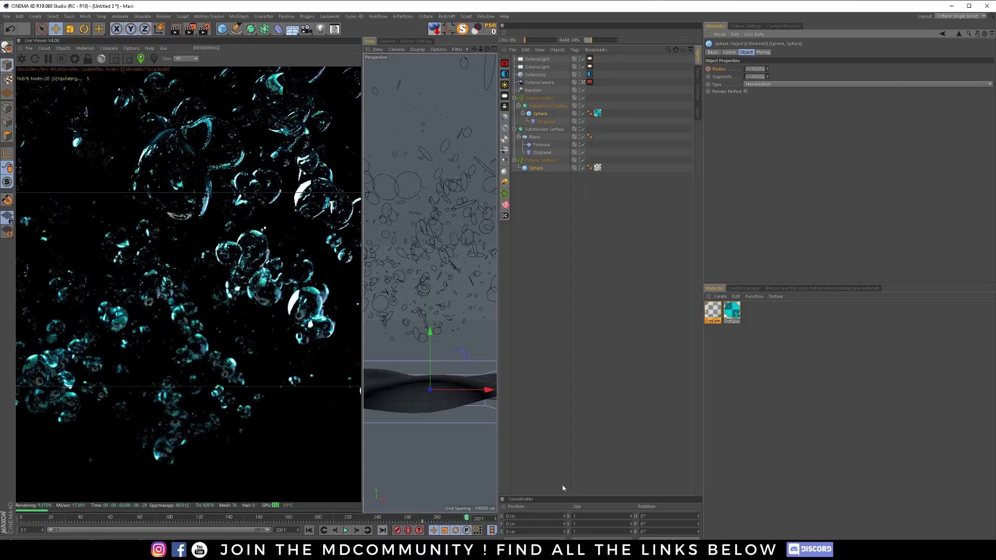
{"action": "left_click", "coordinate": [754, 69]}
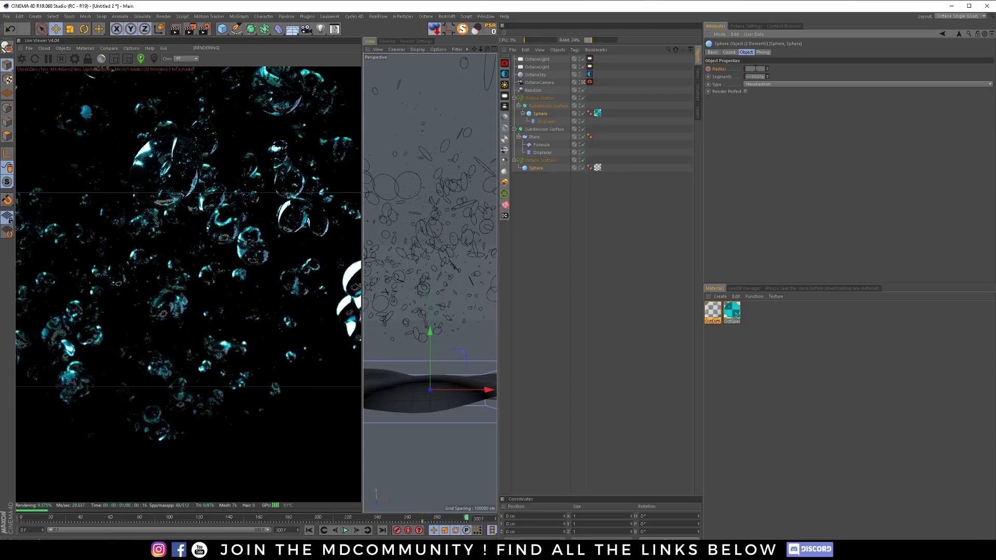
{"action": "type", "text": "0"}
{"action": "key", "text": "Return"}
{"action": "left_click", "coordinate": [707, 69]}
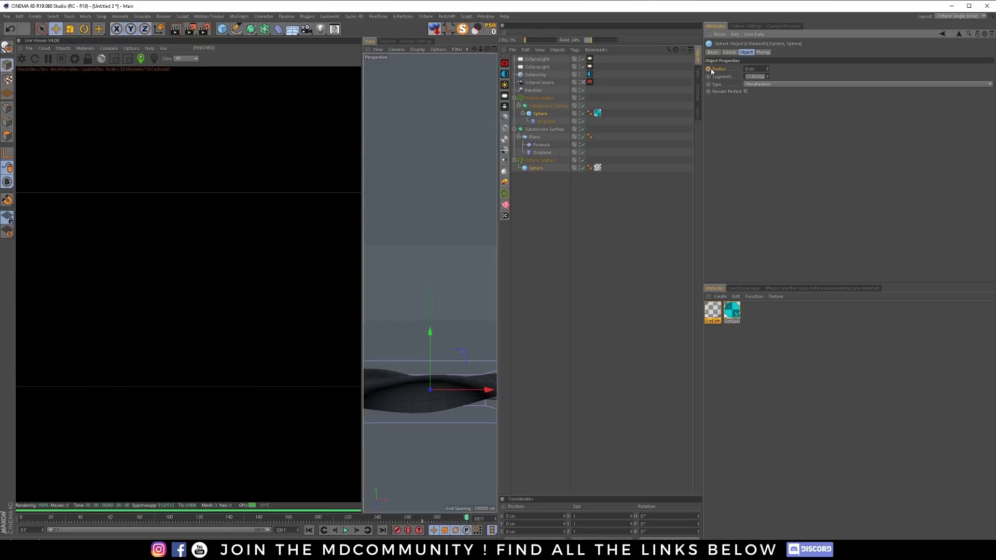
Scrub back through frames around 279, 234 and 247 to review the bubbles shrinking
{"action": "left_click_drag", "start_coordinate": [466, 518], "coordinate": [380, 521]}
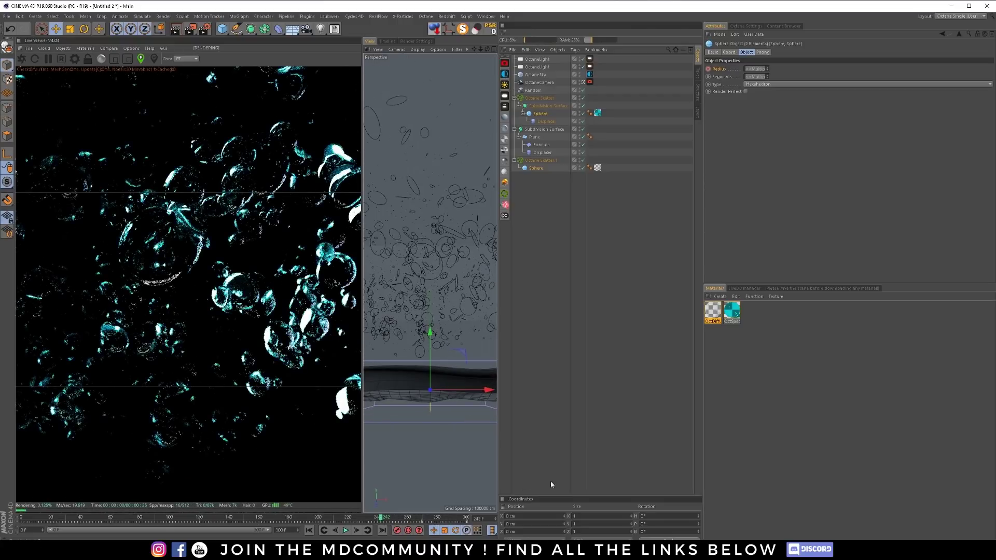
{"action": "left_click", "coordinate": [436, 520]}
{"action": "left_click_drag", "start_coordinate": [452, 521], "coordinate": [302, 521]}
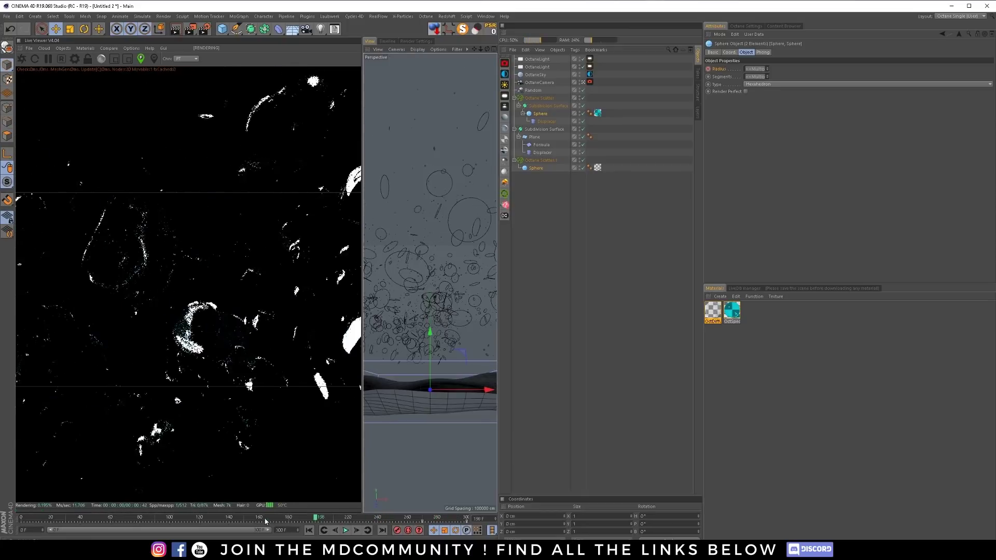
{"action": "left_click", "coordinate": [387, 517]}
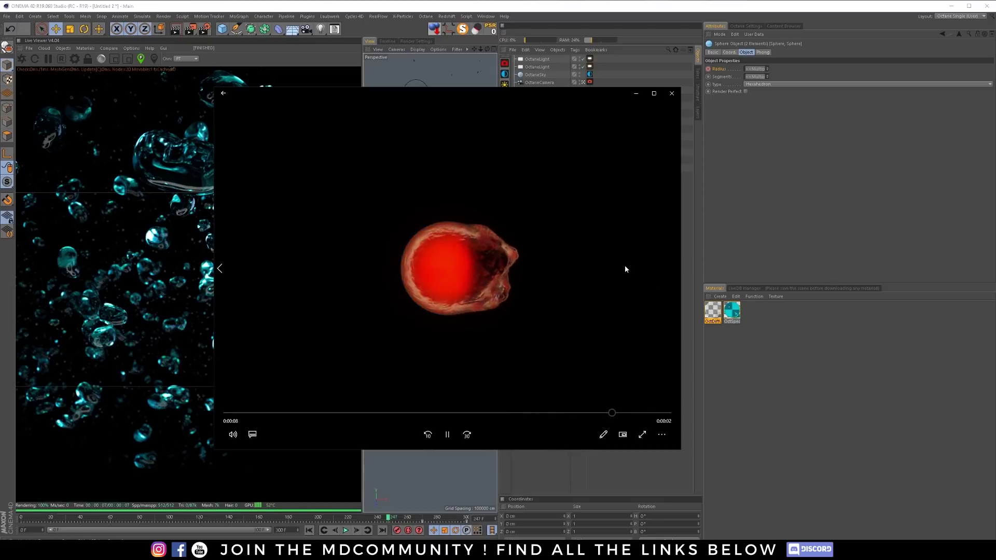
{"action": "left_click", "coordinate": [671, 93]}
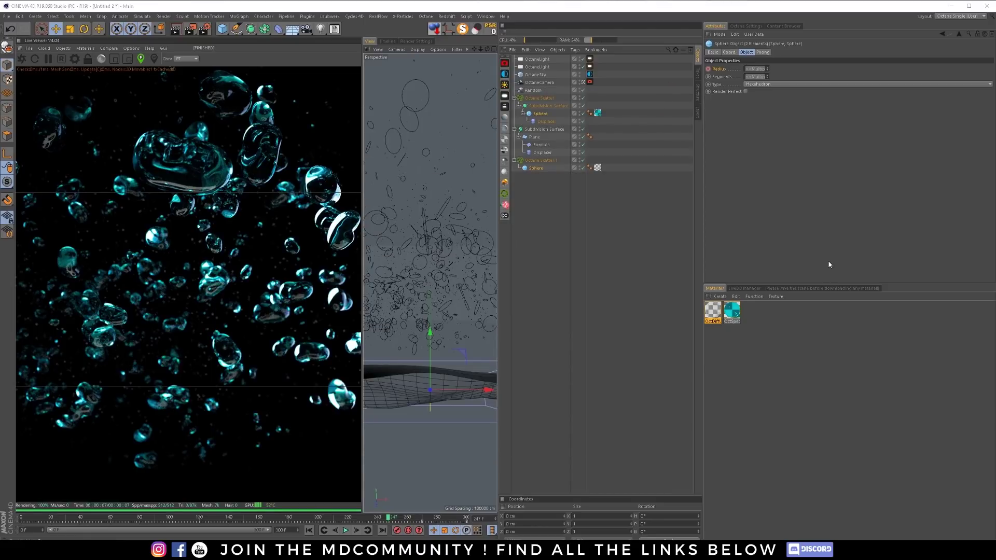